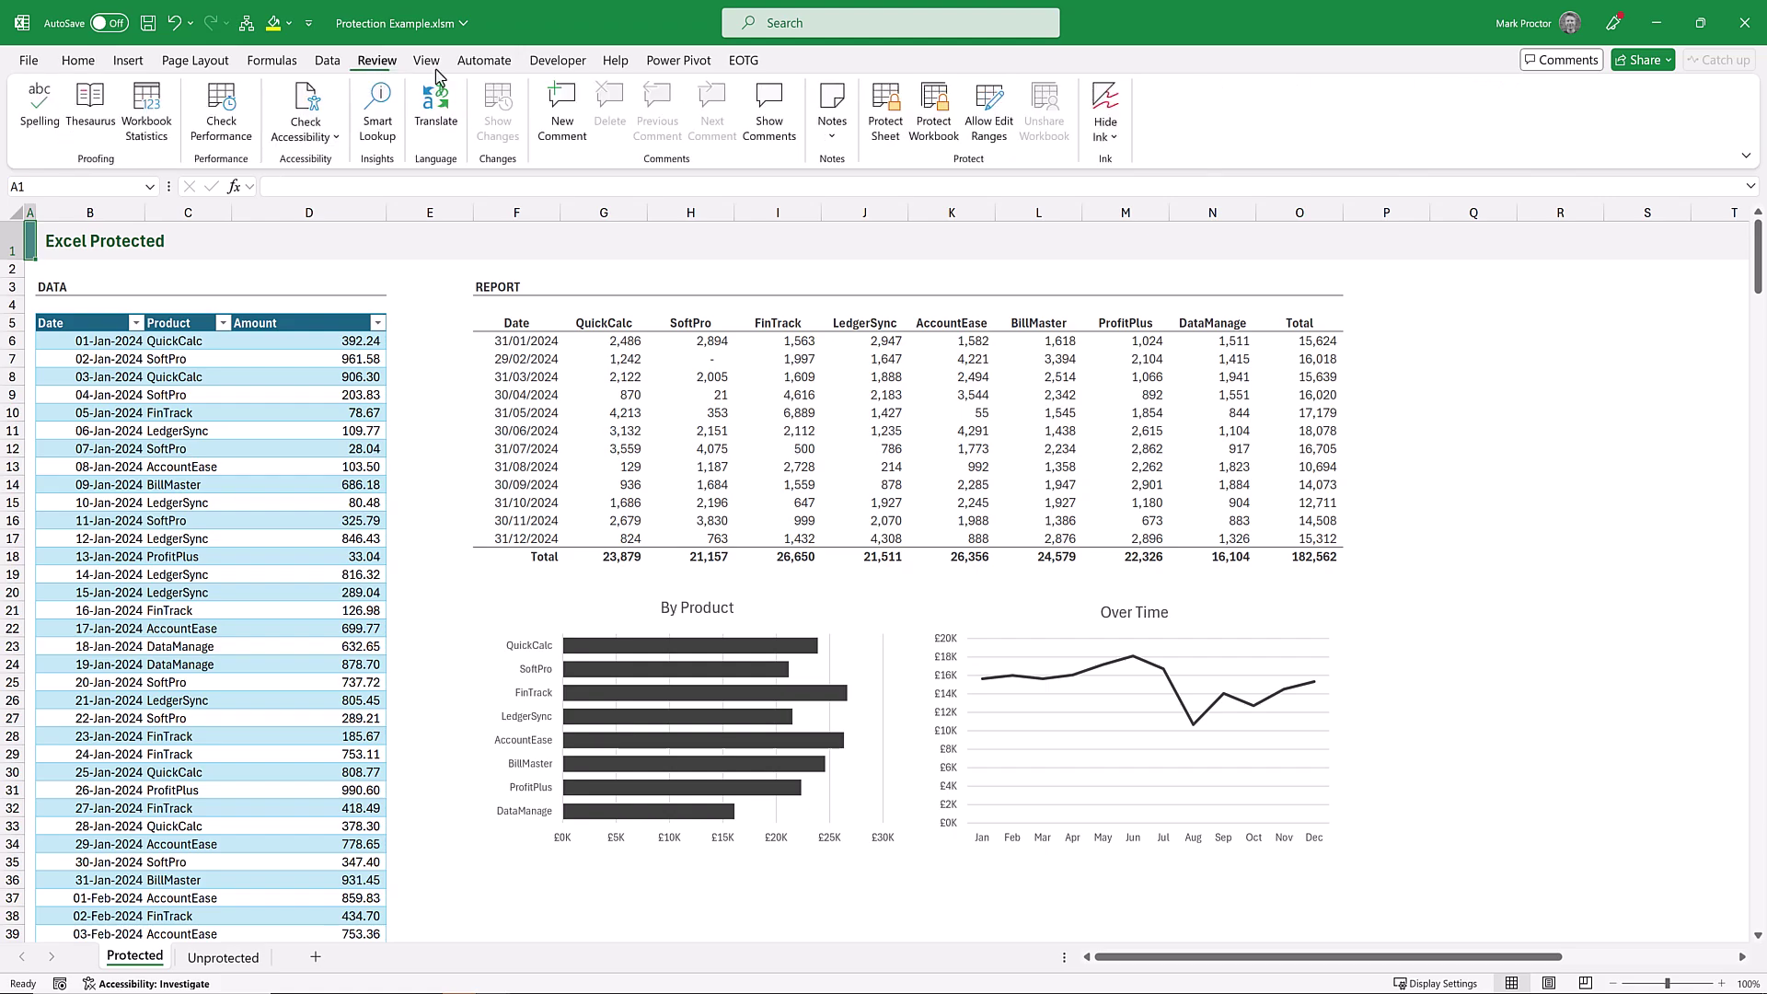
Define a new editable range covering cells F6:O17 on the Protected sheet.
click(989, 108)
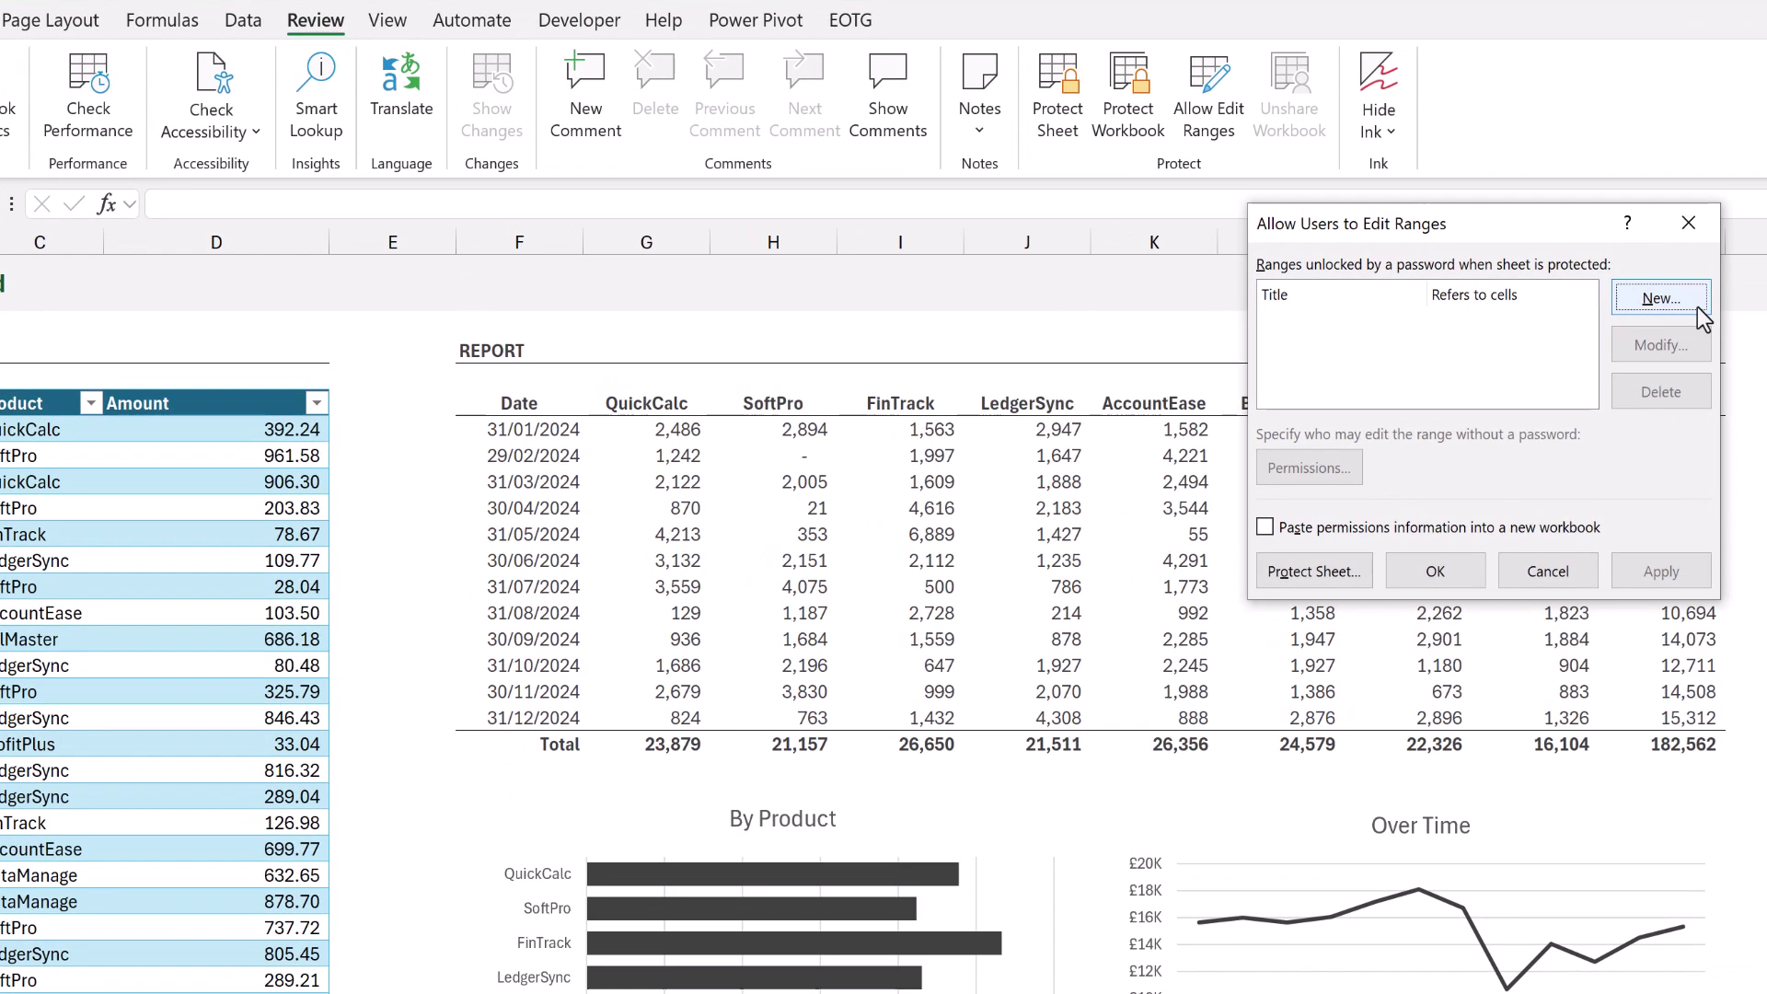
click(1479, 274)
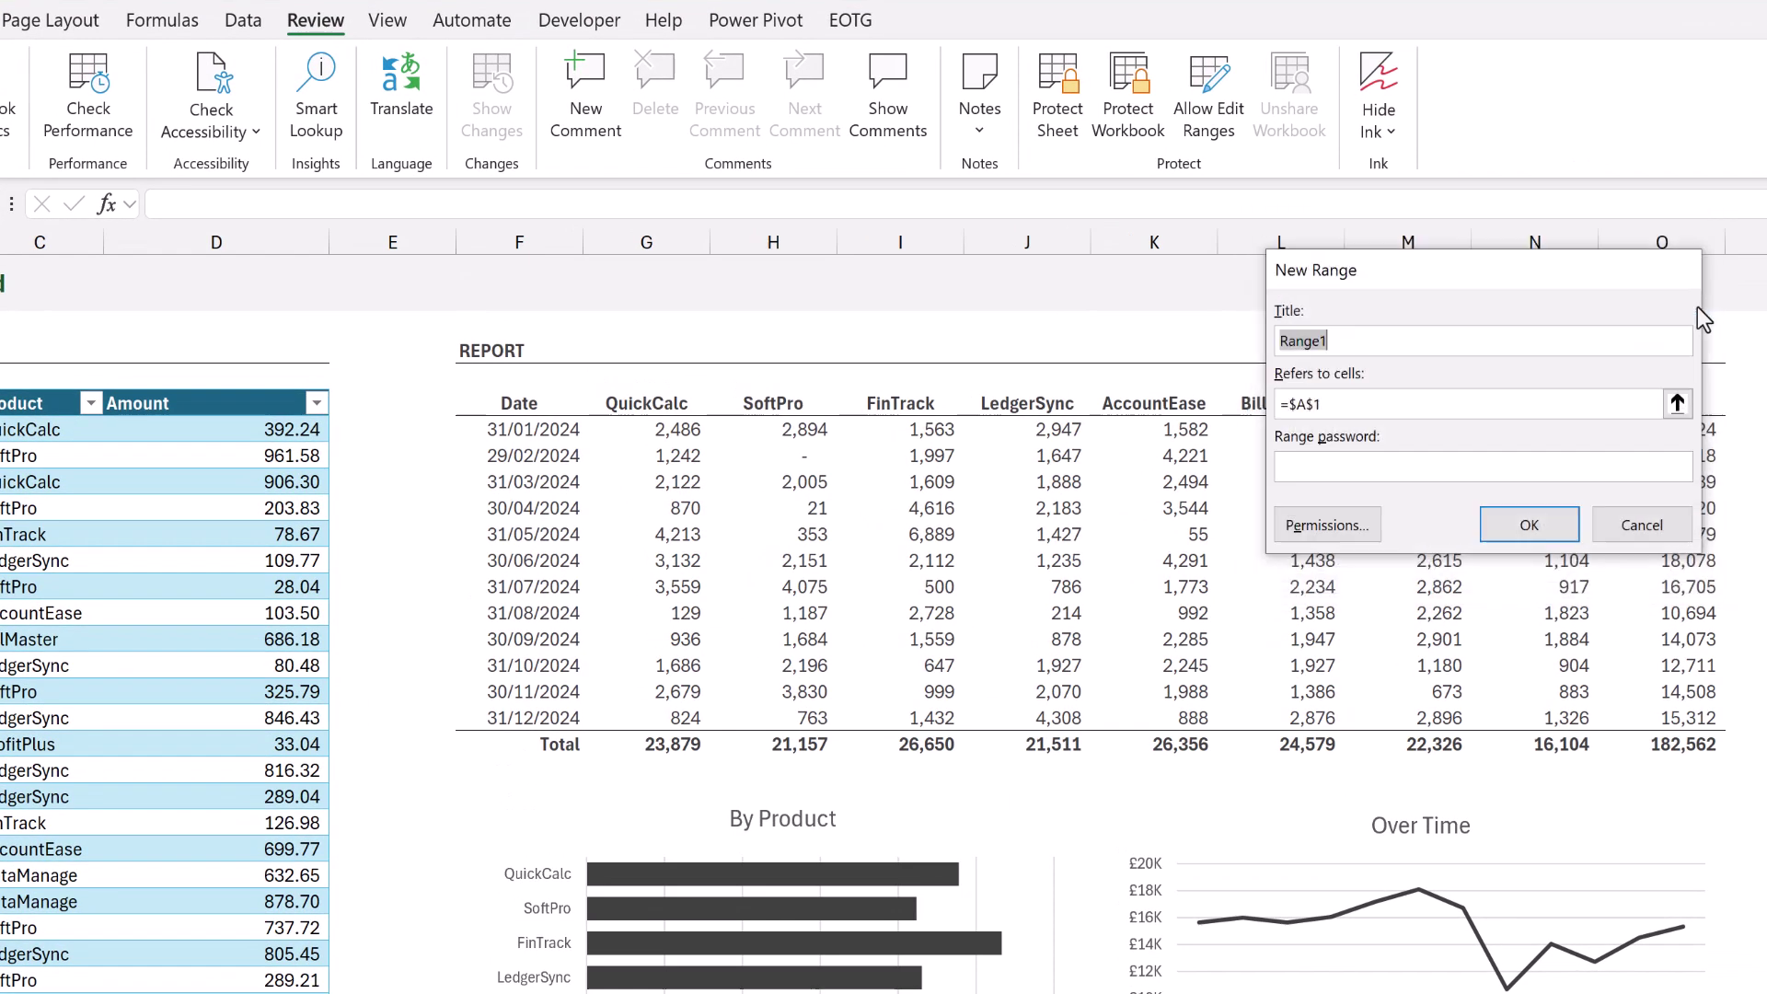
click(1677, 403)
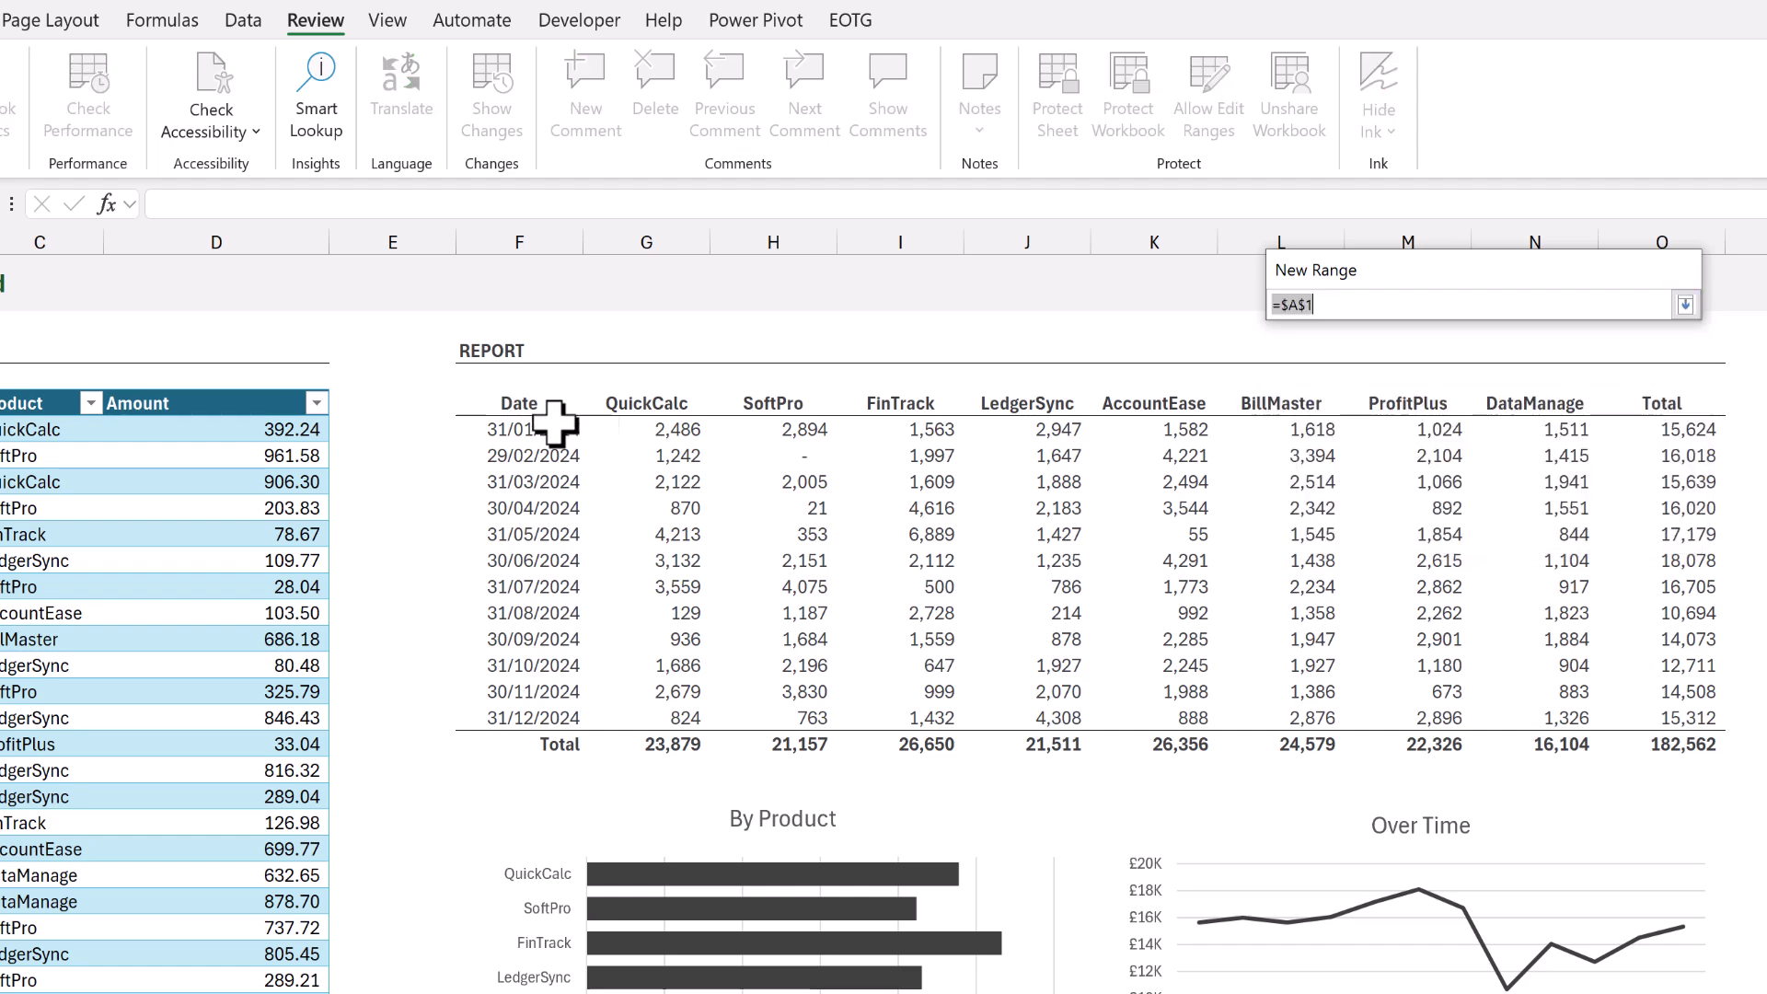
click(483, 425)
drag(643, 475, 1677, 729)
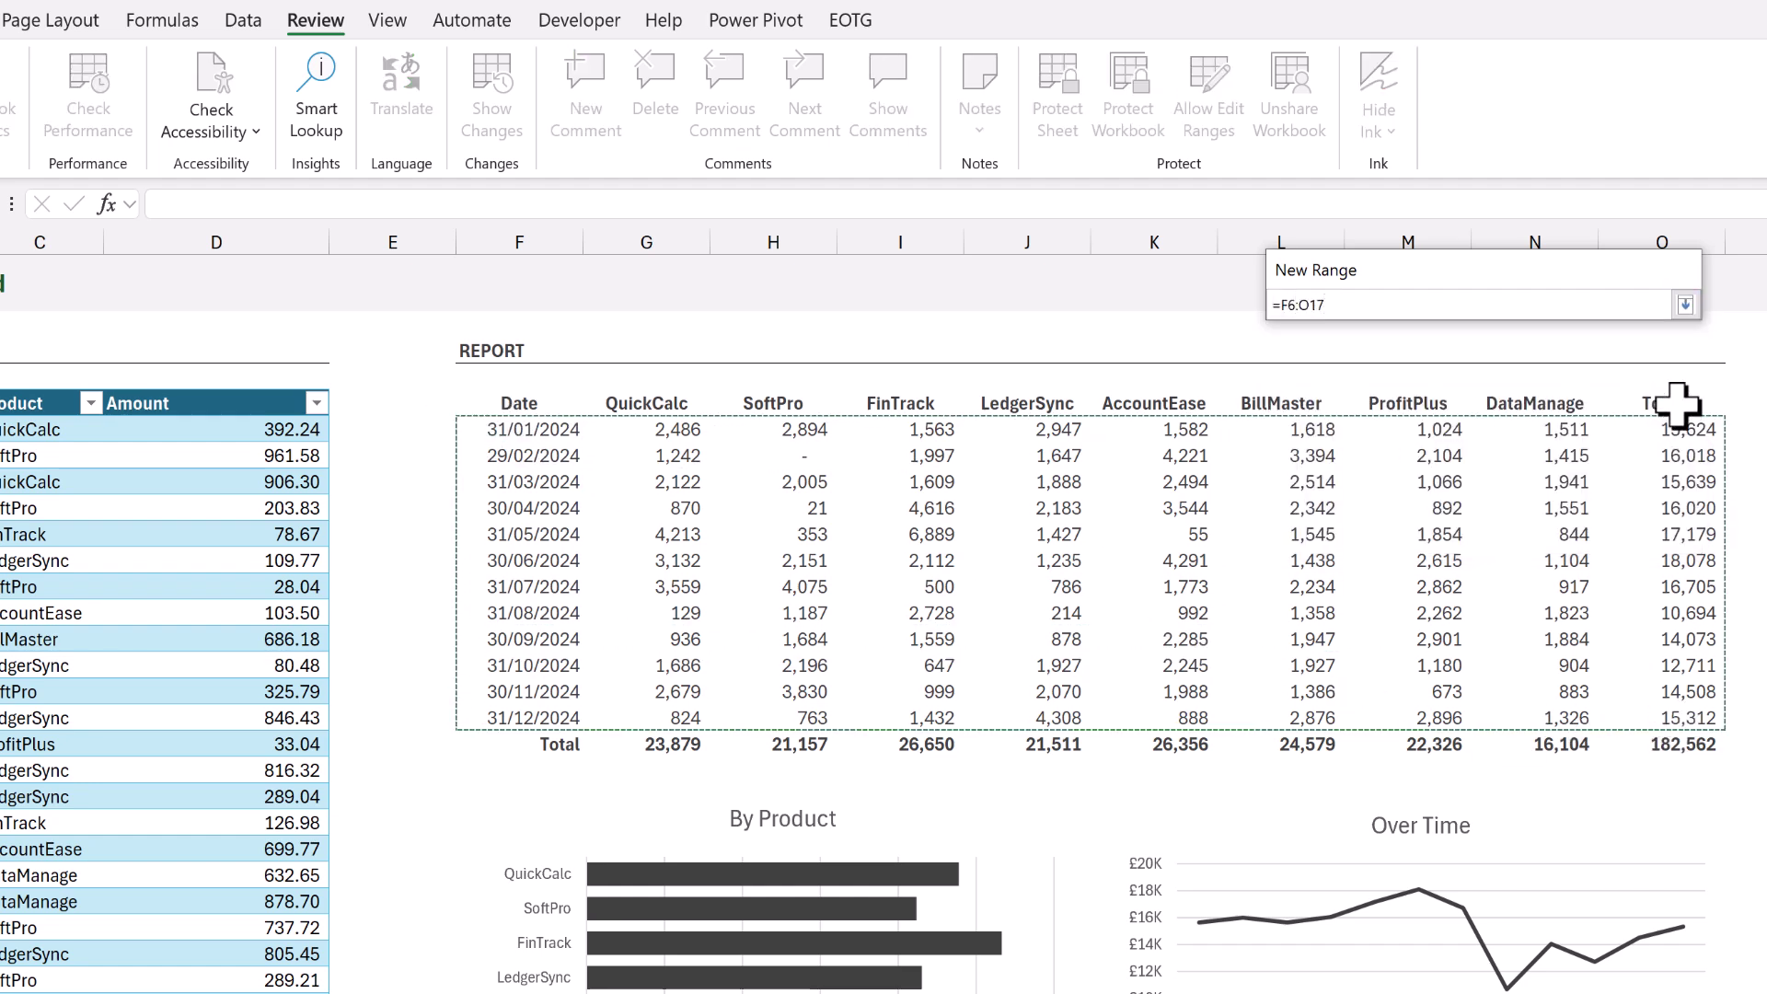
click(1686, 305)
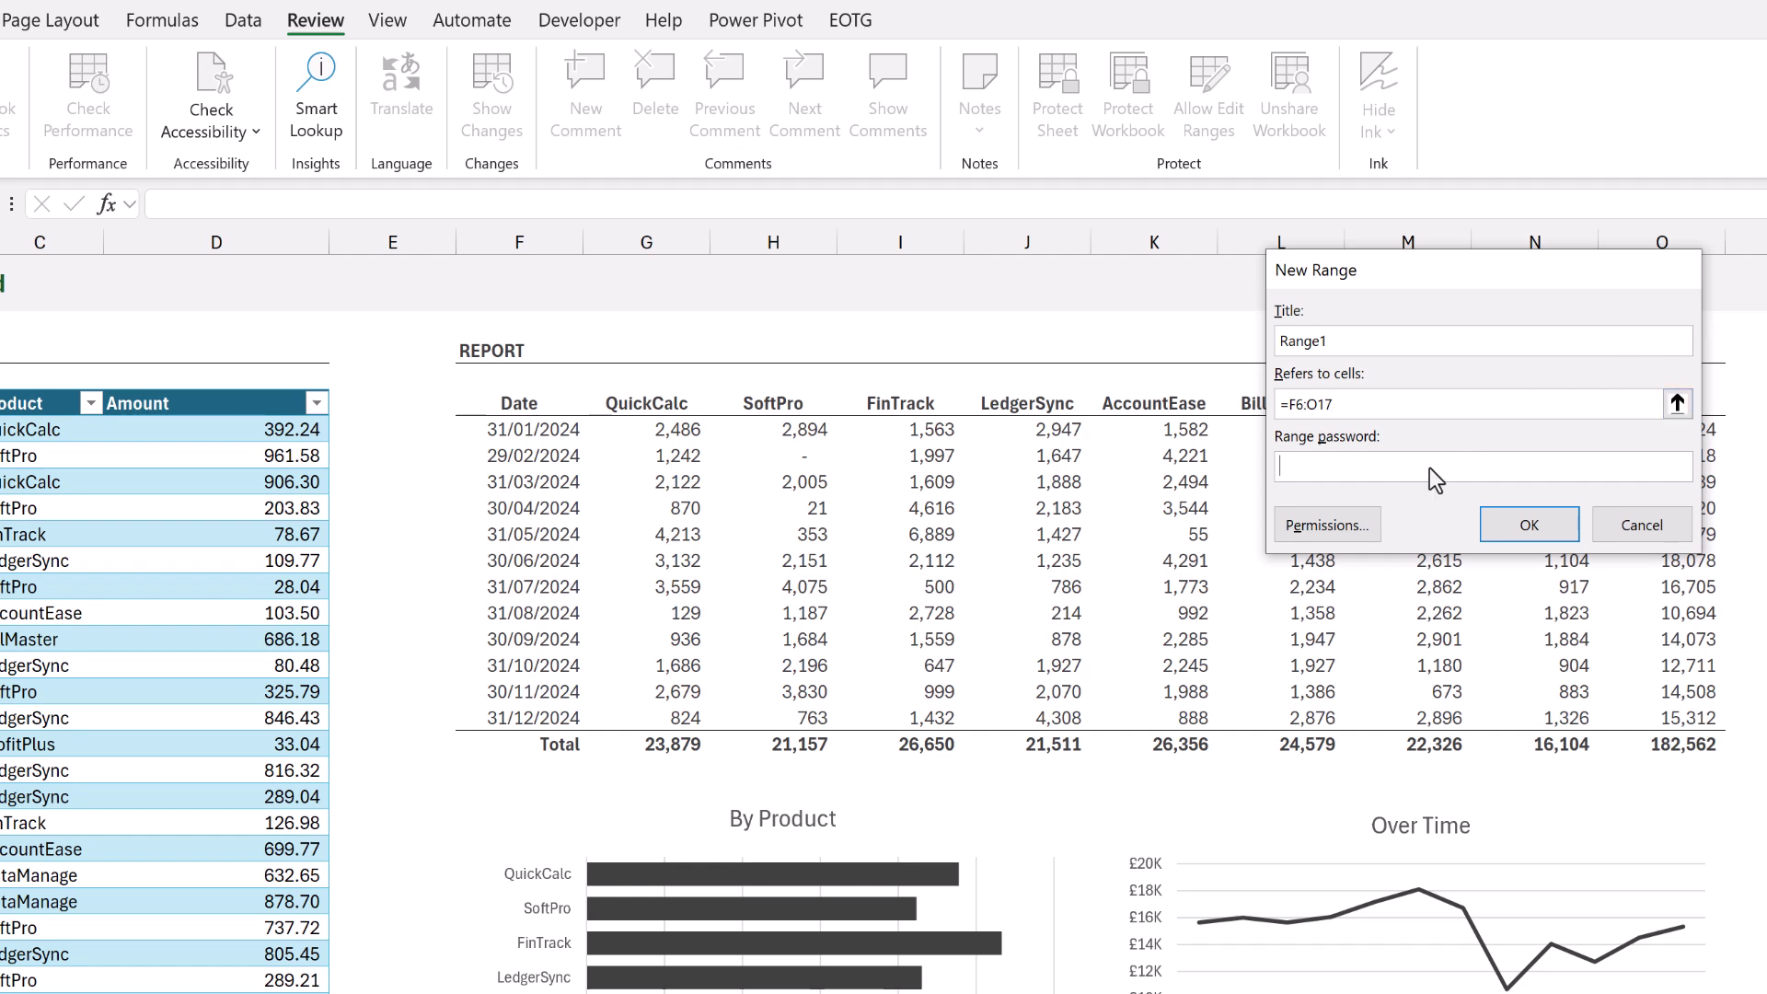
Give Range1 its own password, confirm it, and finish the Allow Edit Ranges setup.
click(1428, 467)
text(12345)
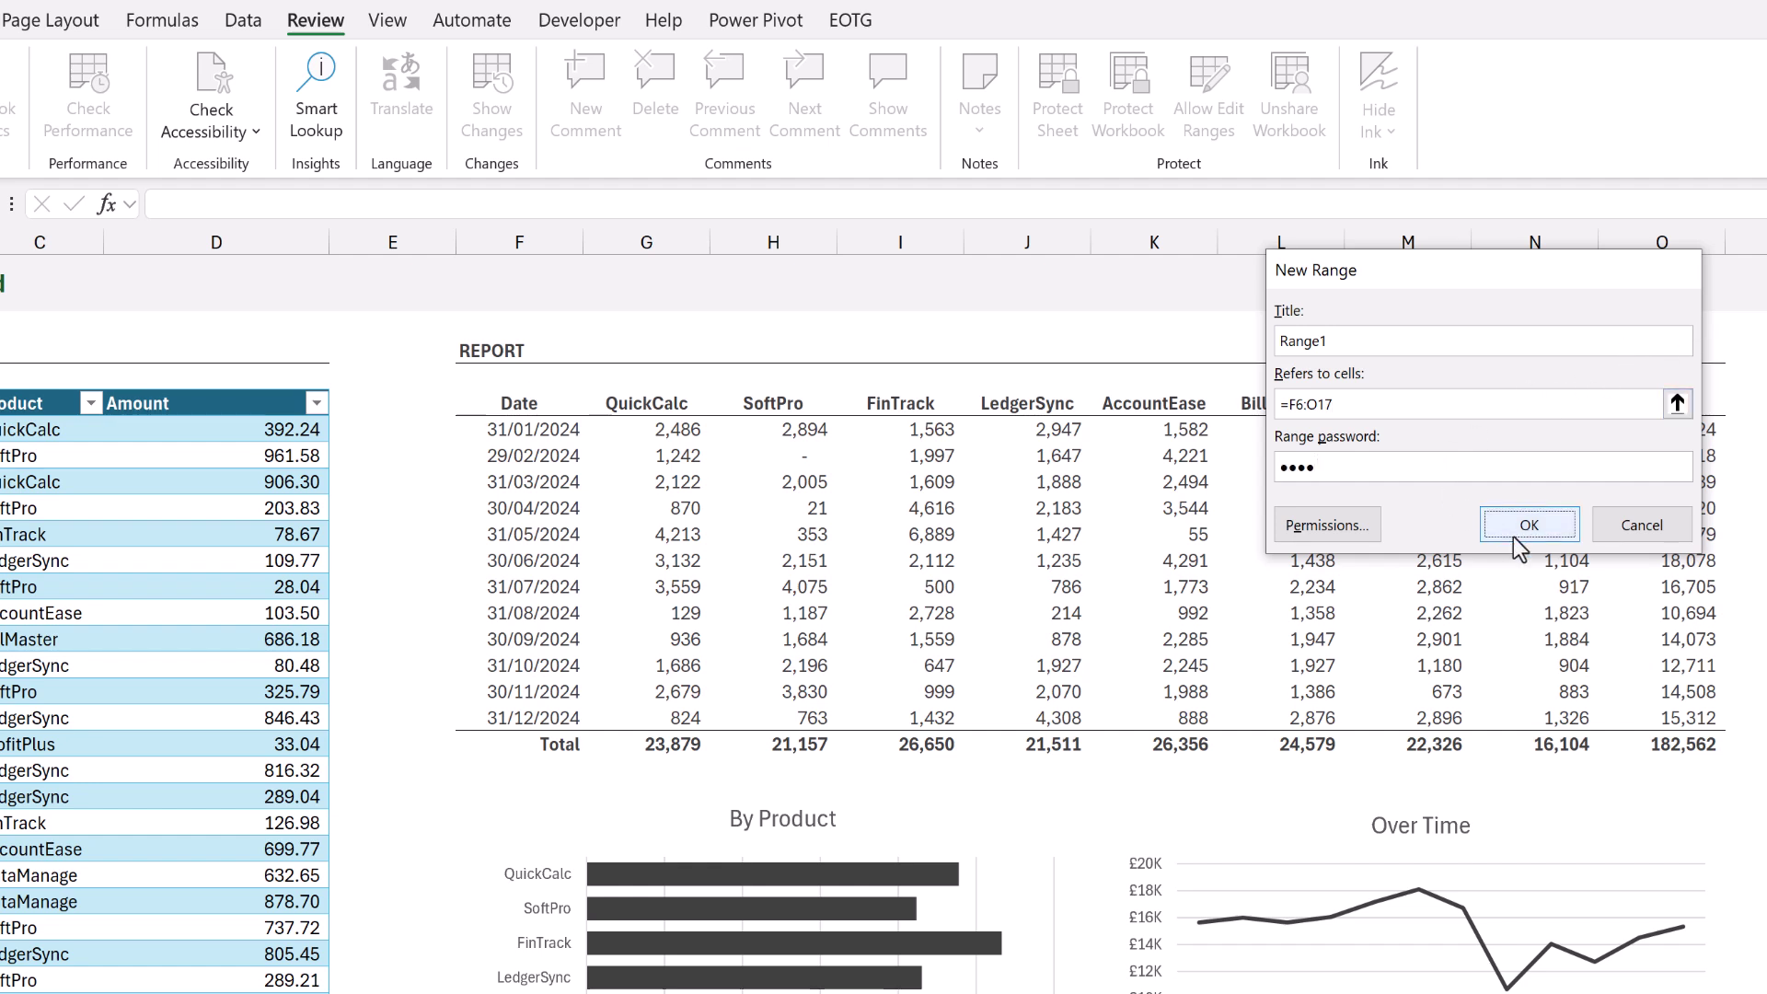
click(1512, 537)
text(1234)
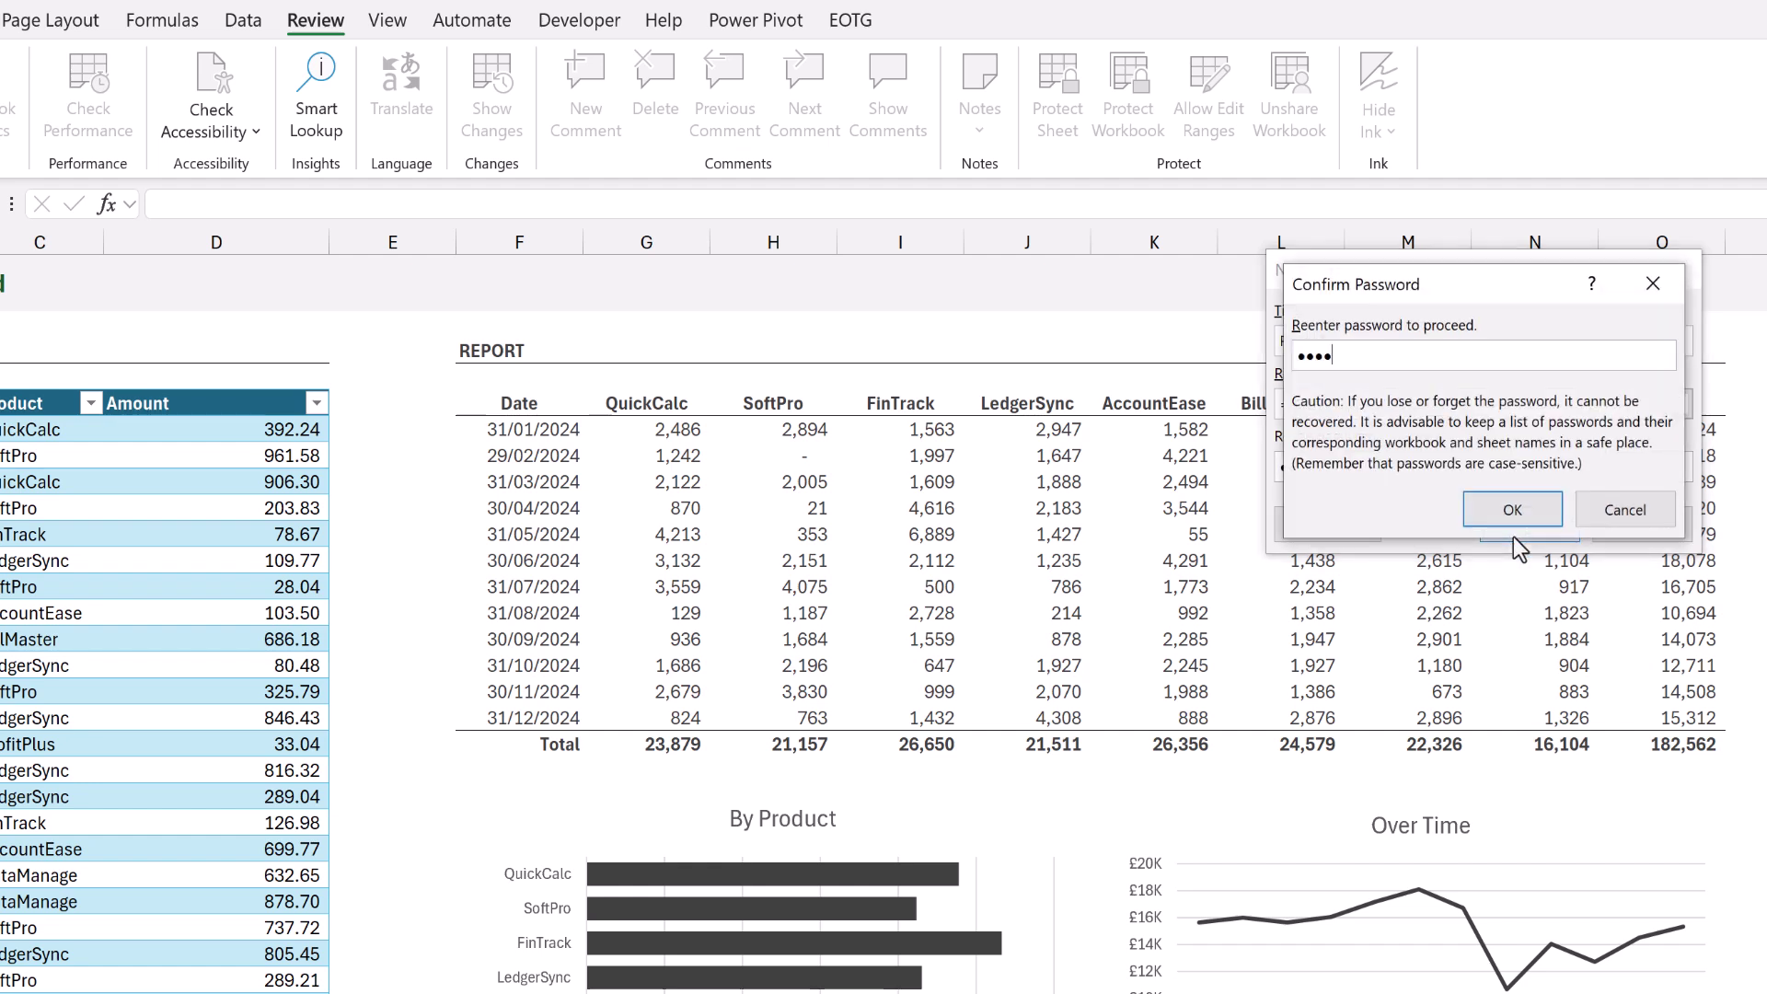
click(1513, 520)
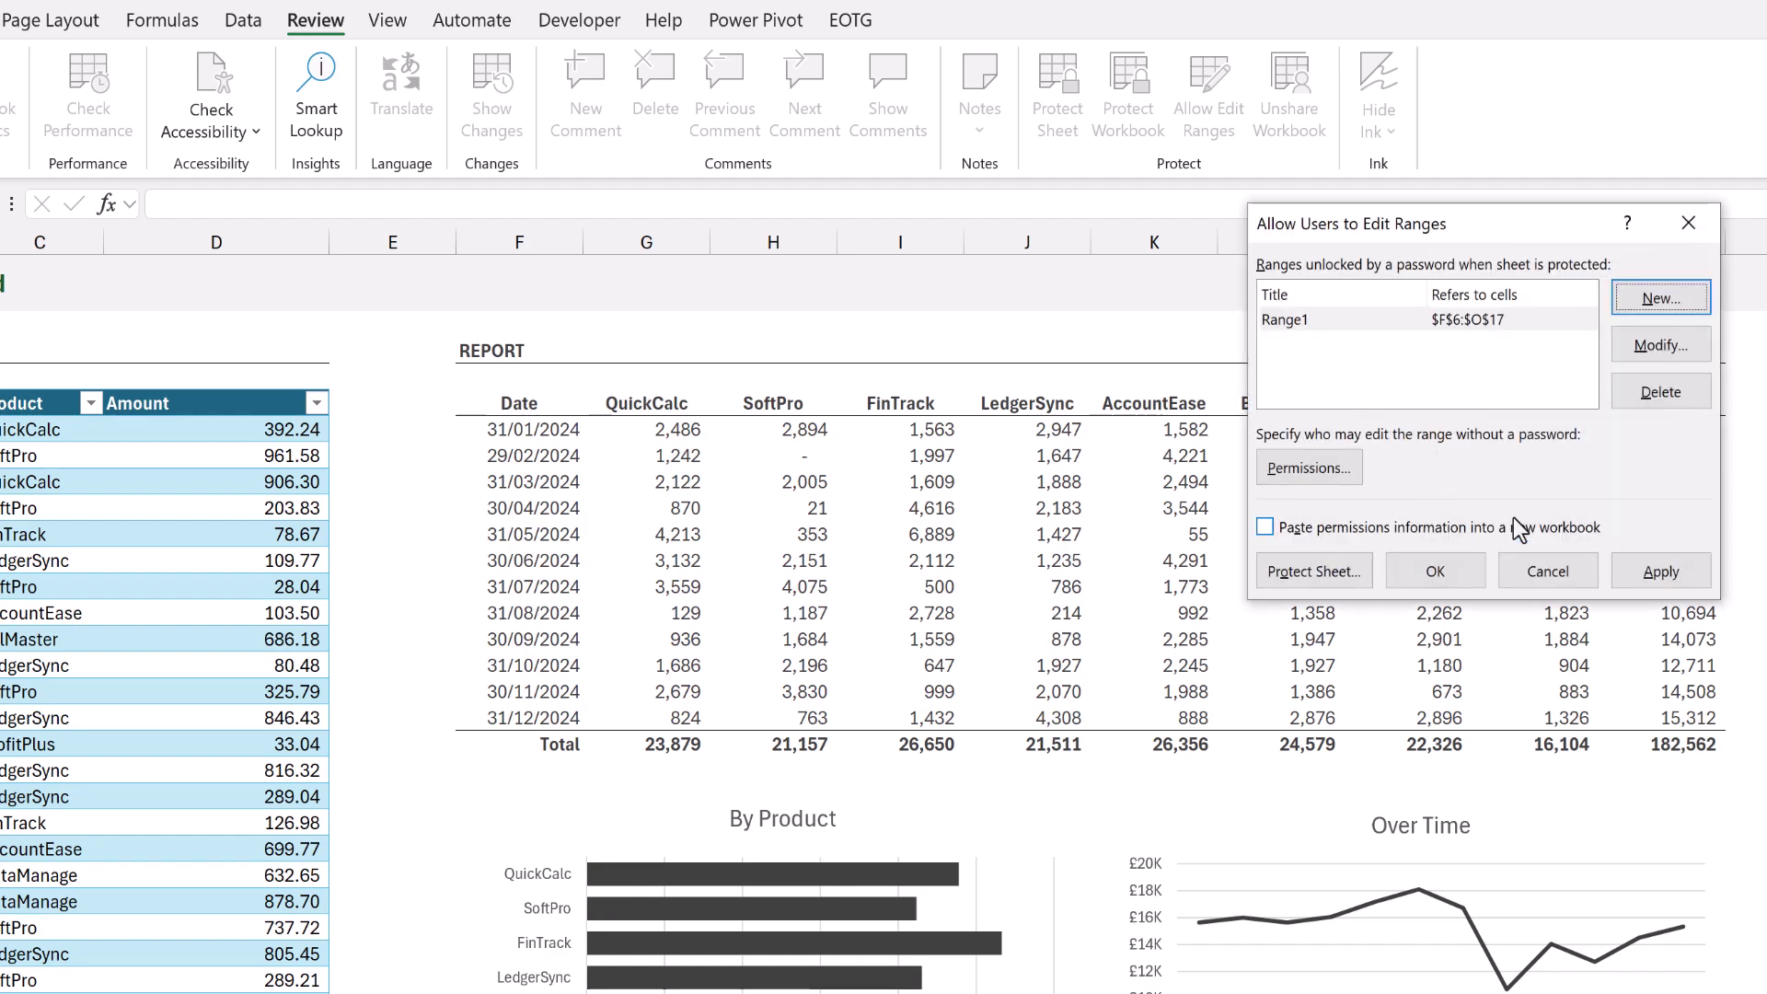
click(1449, 575)
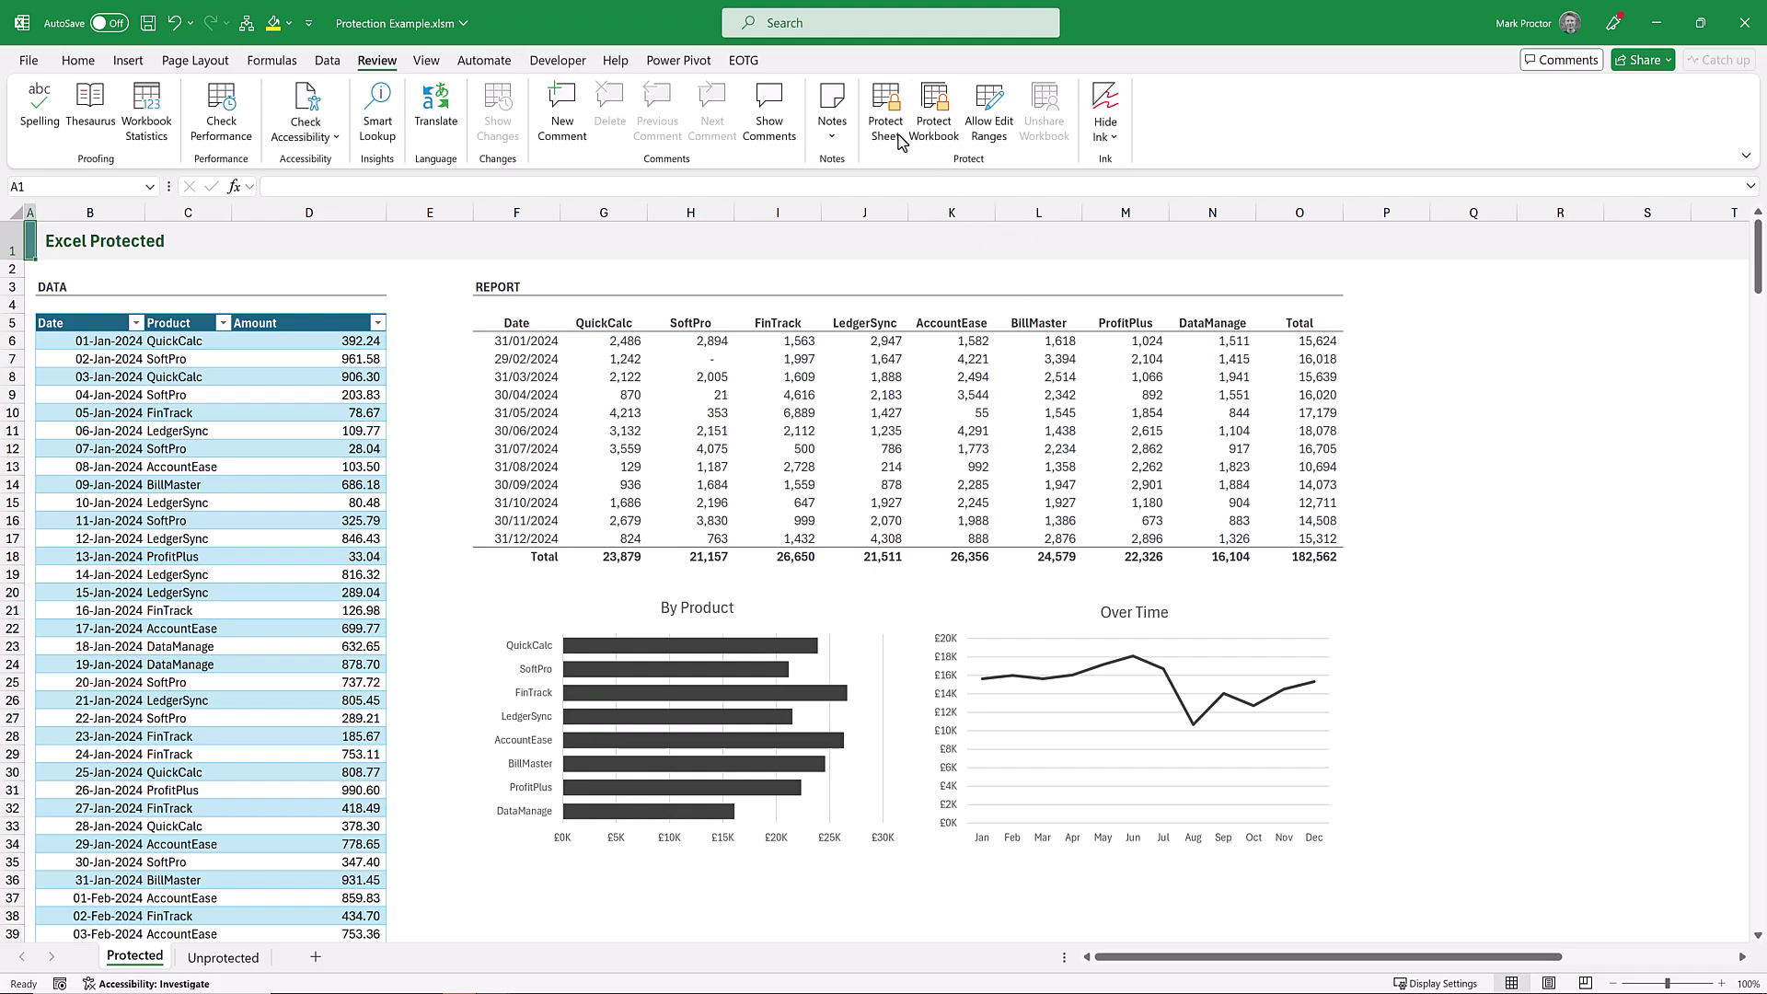
Protect the Protected sheet with a password, keeping locked and unlocked cell selection allowed.
click(897, 136)
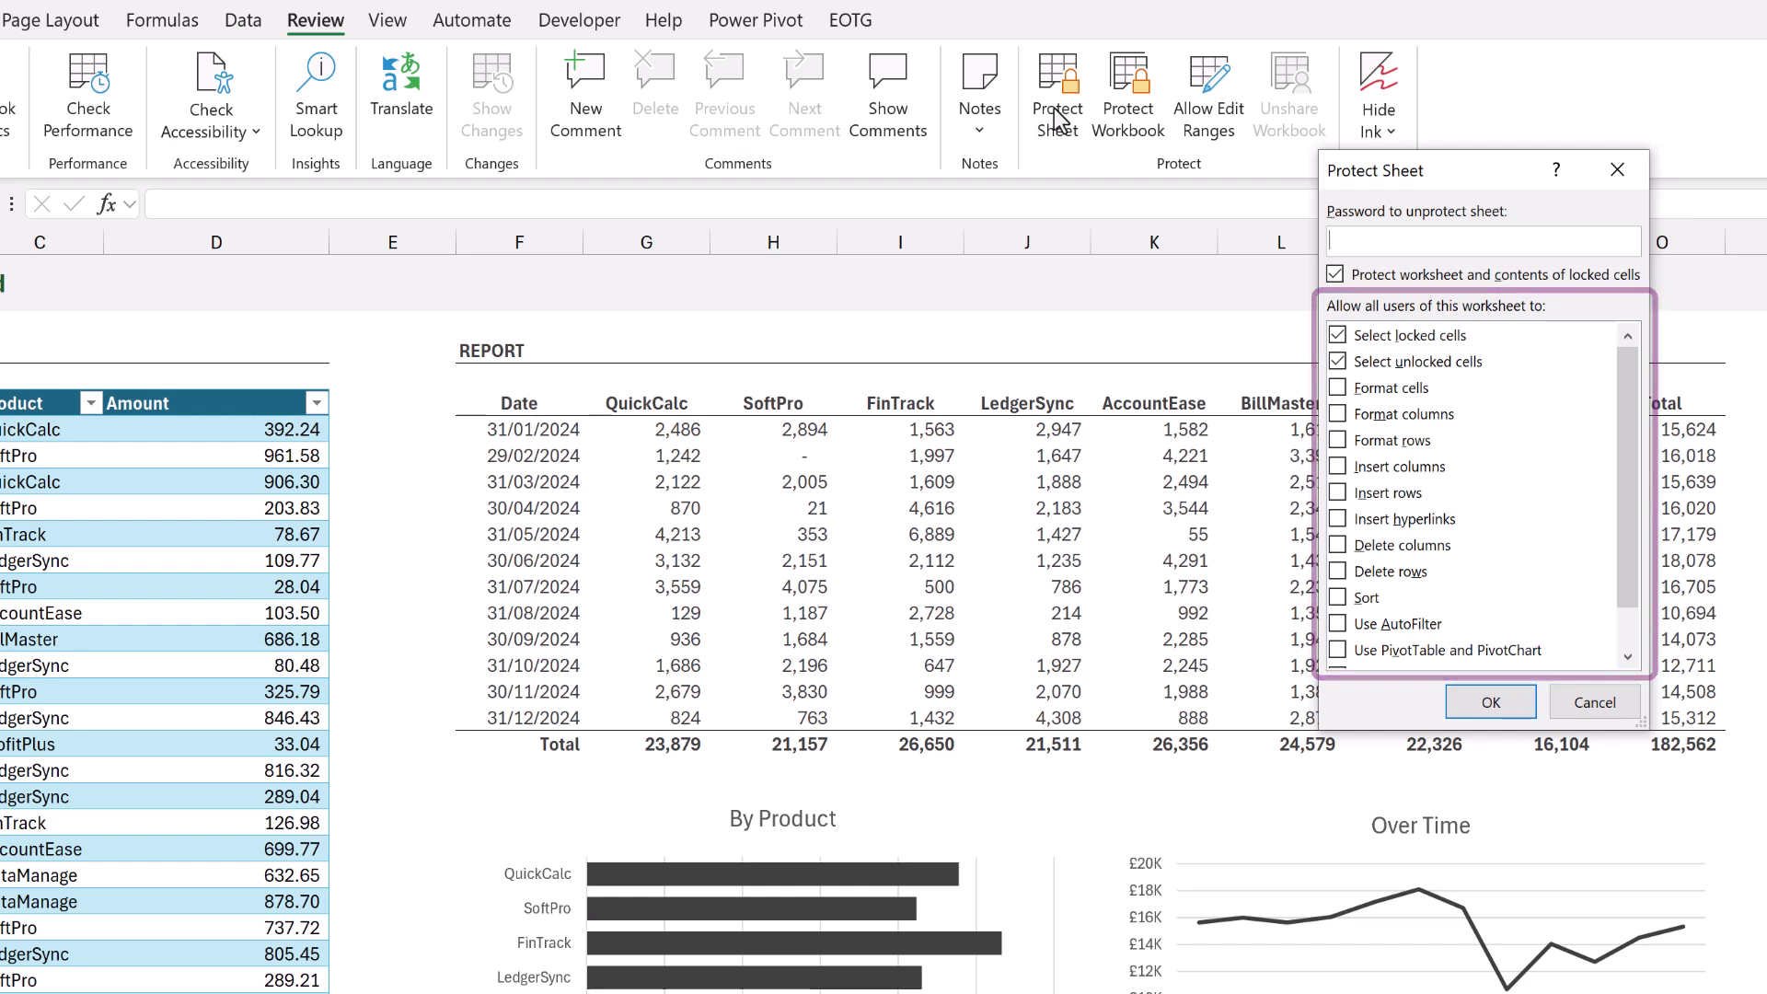
text(1234)
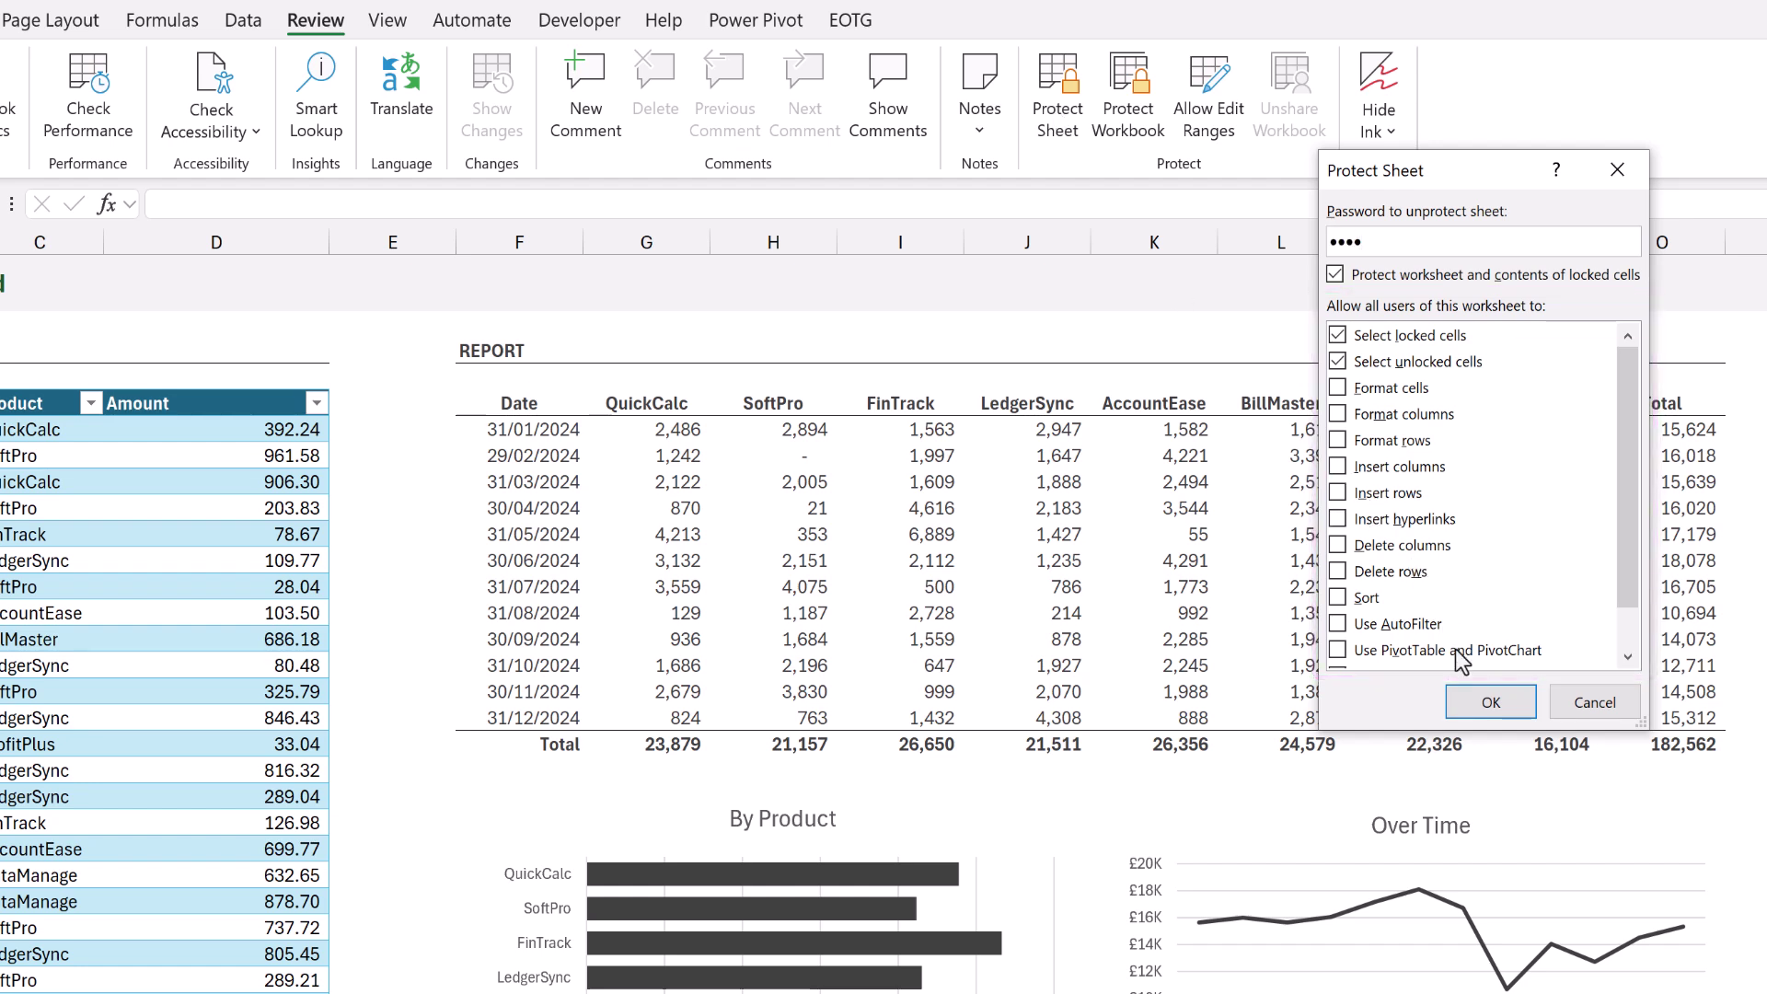
click(1486, 701)
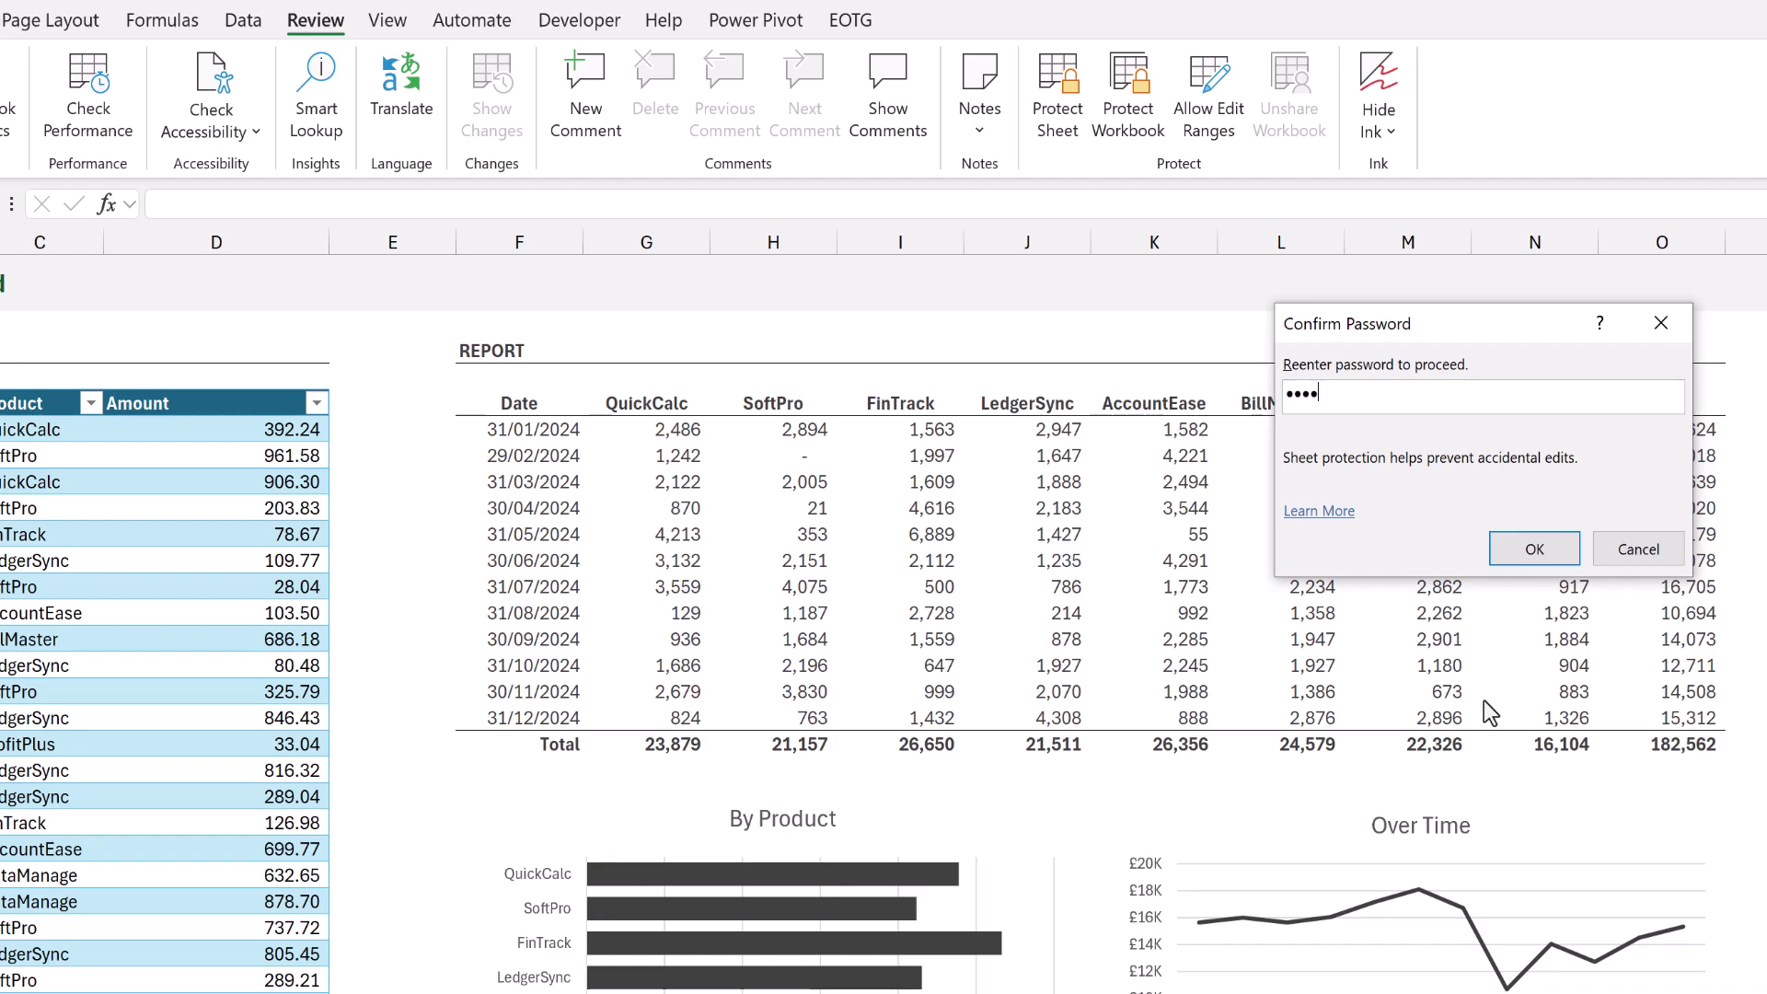
click(1526, 552)
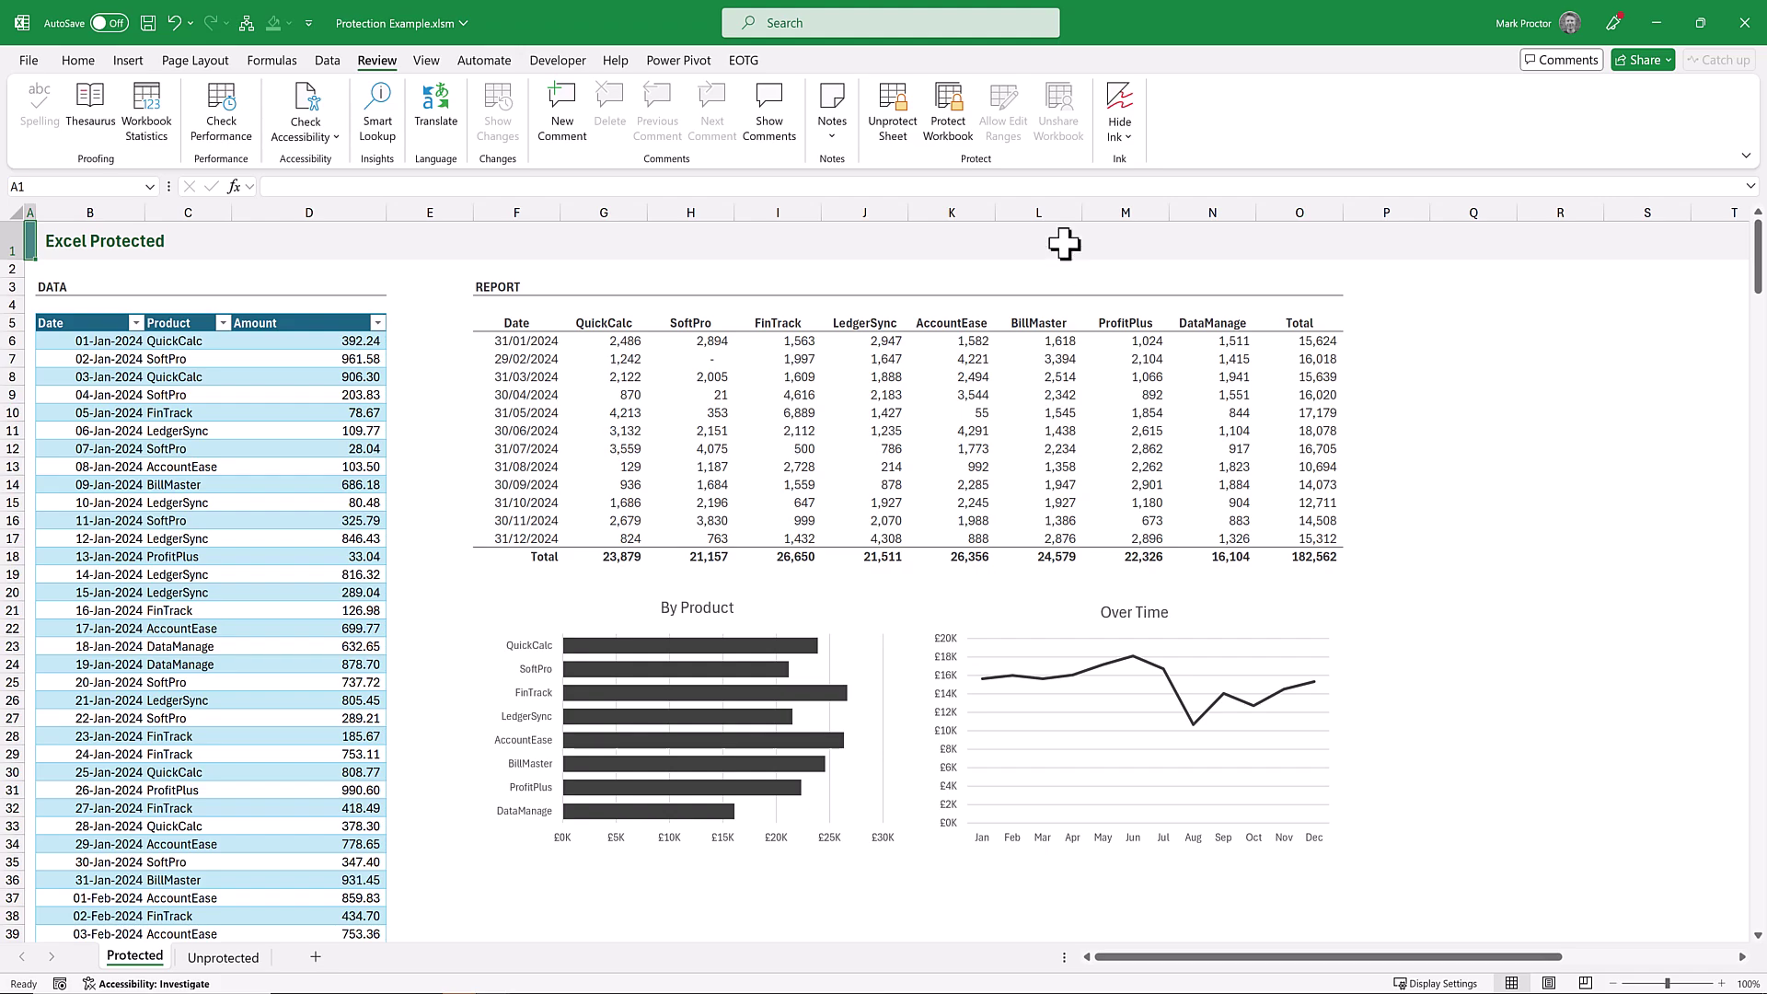
Protect the workbook structure with a password and confirm it.
click(948, 109)
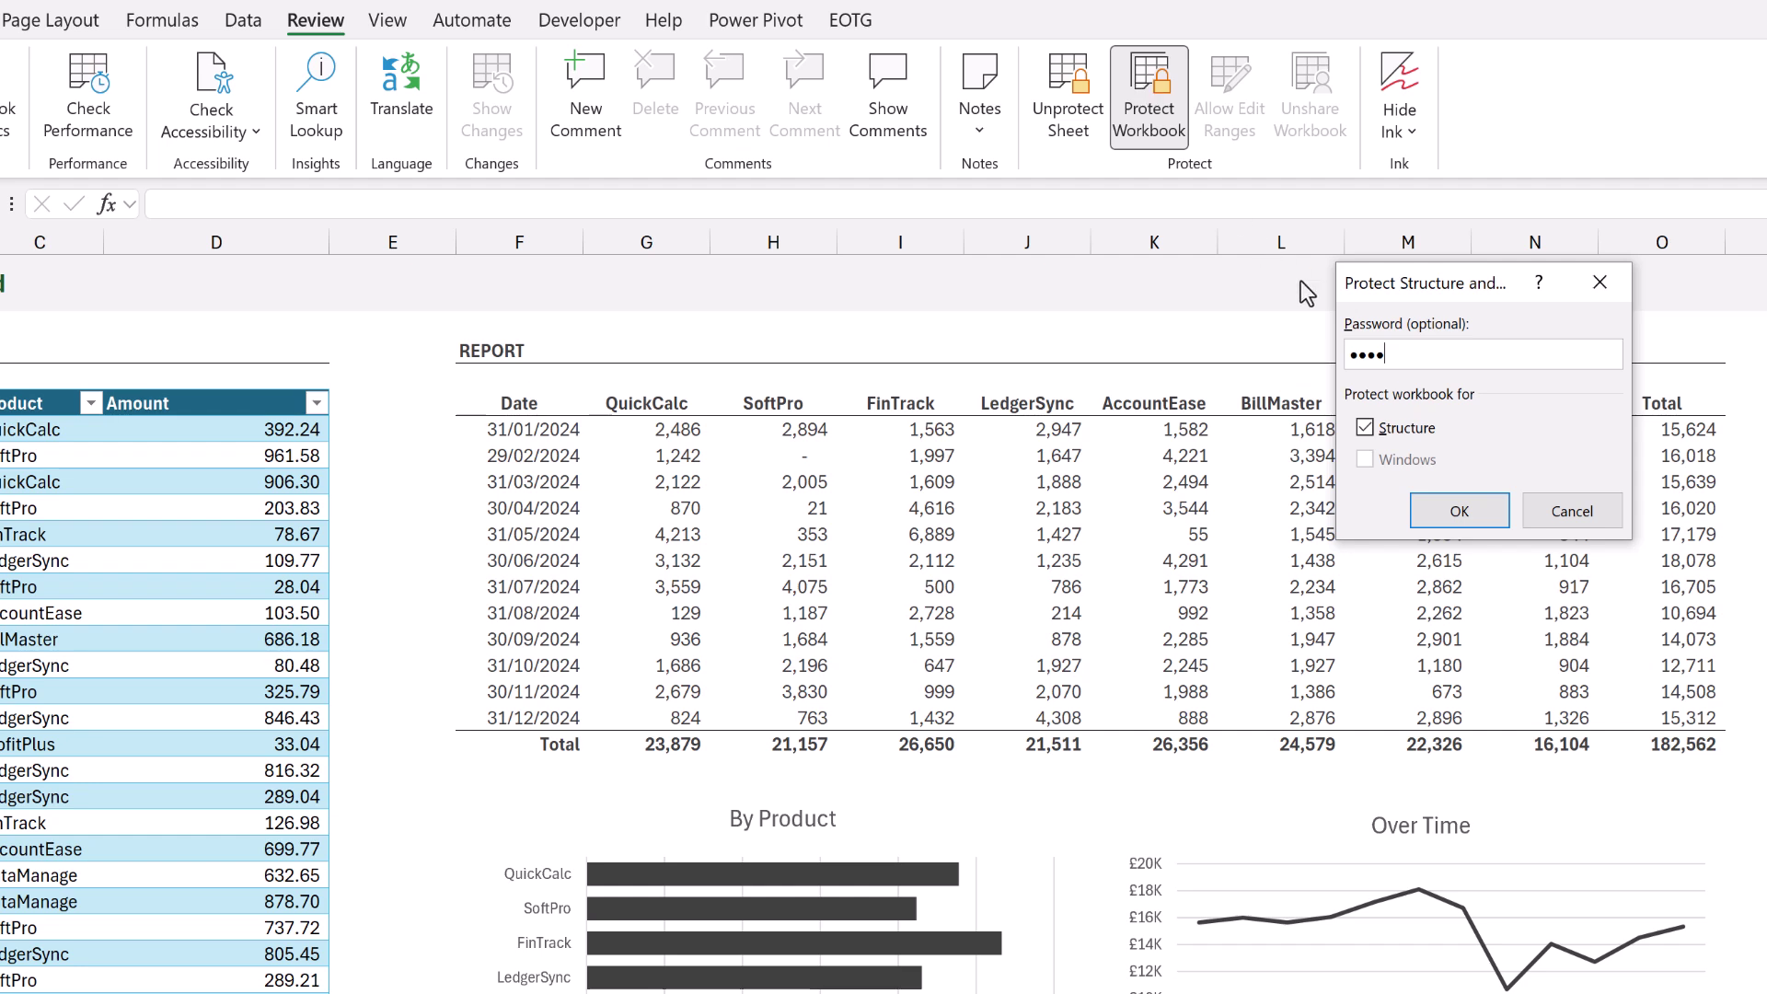
click(1460, 511)
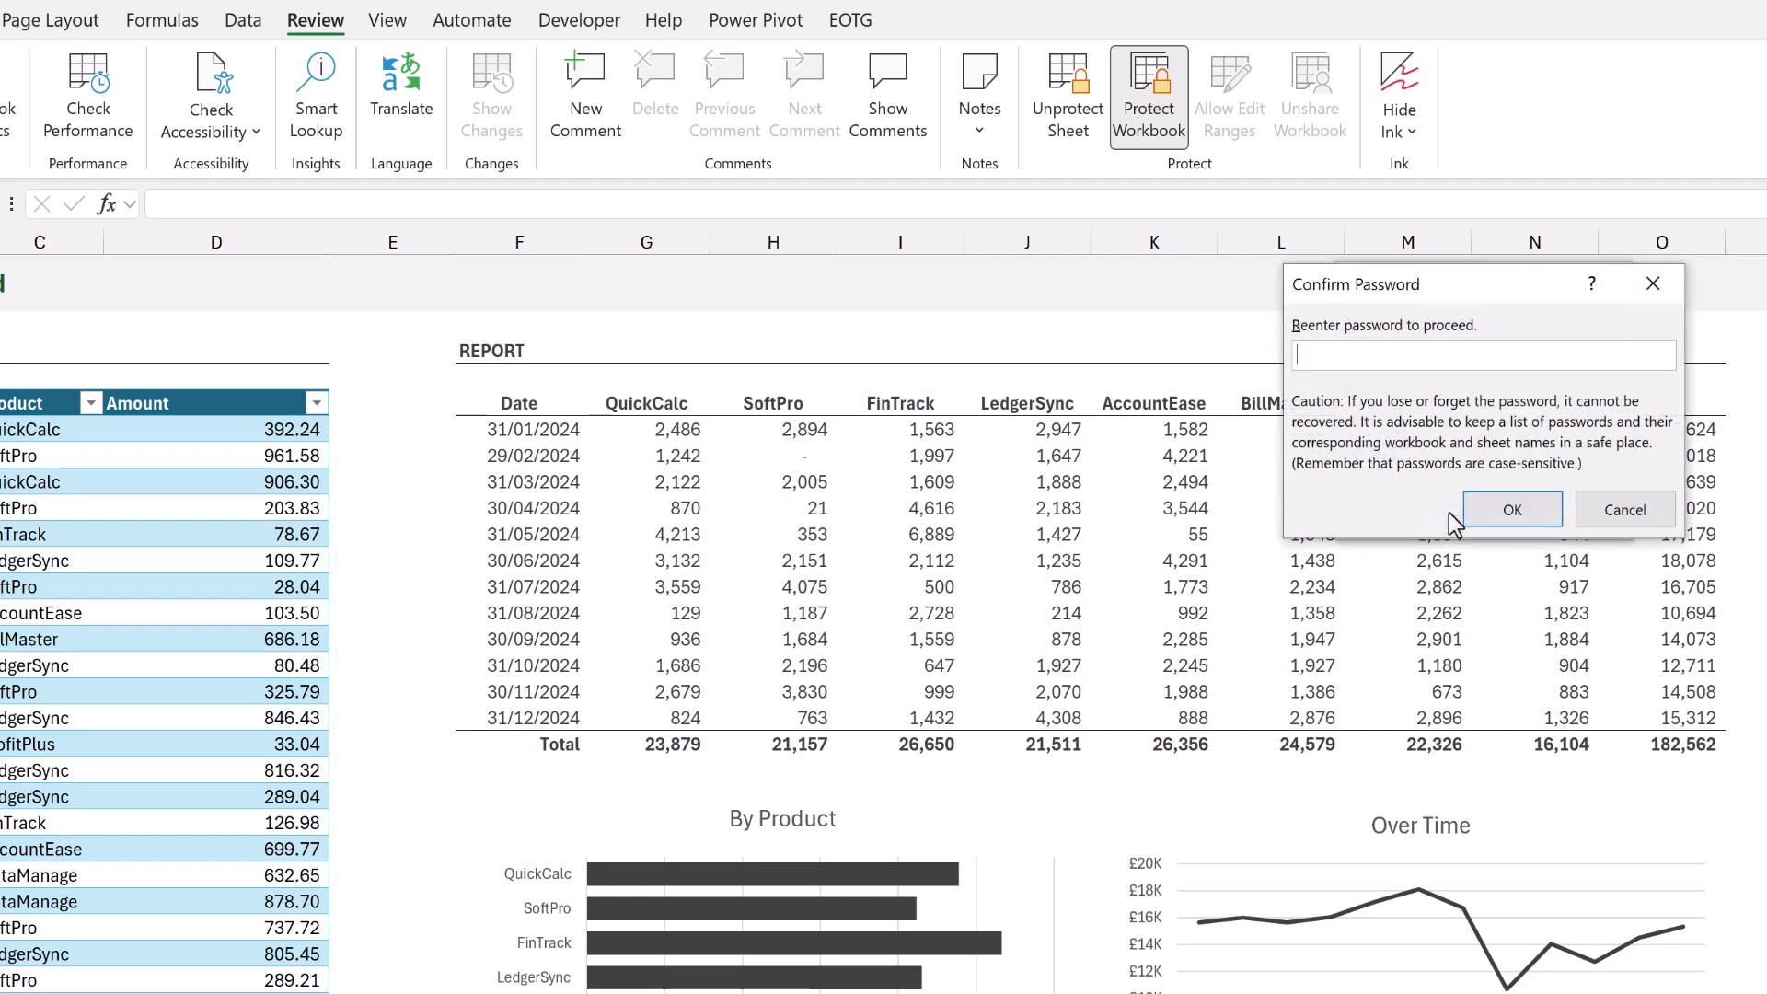
click(1510, 508)
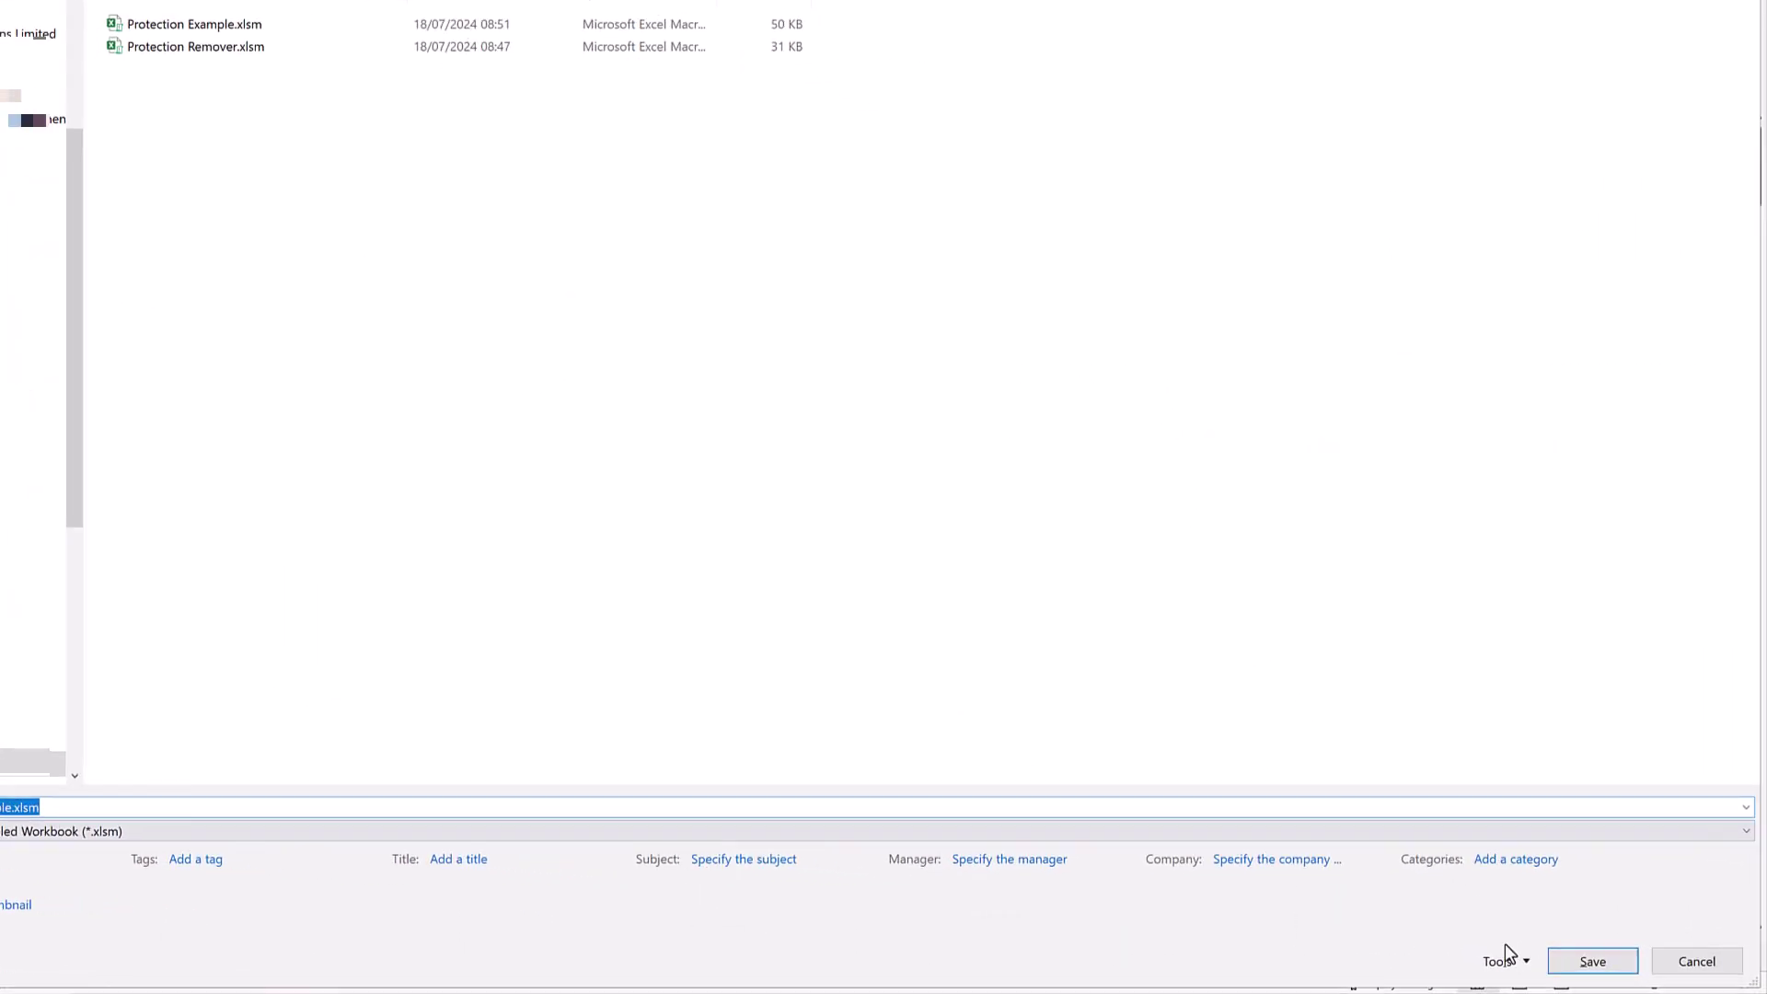
Set and confirm a password to modify in General Options, then save Protection Example.xlsm.
click(1501, 959)
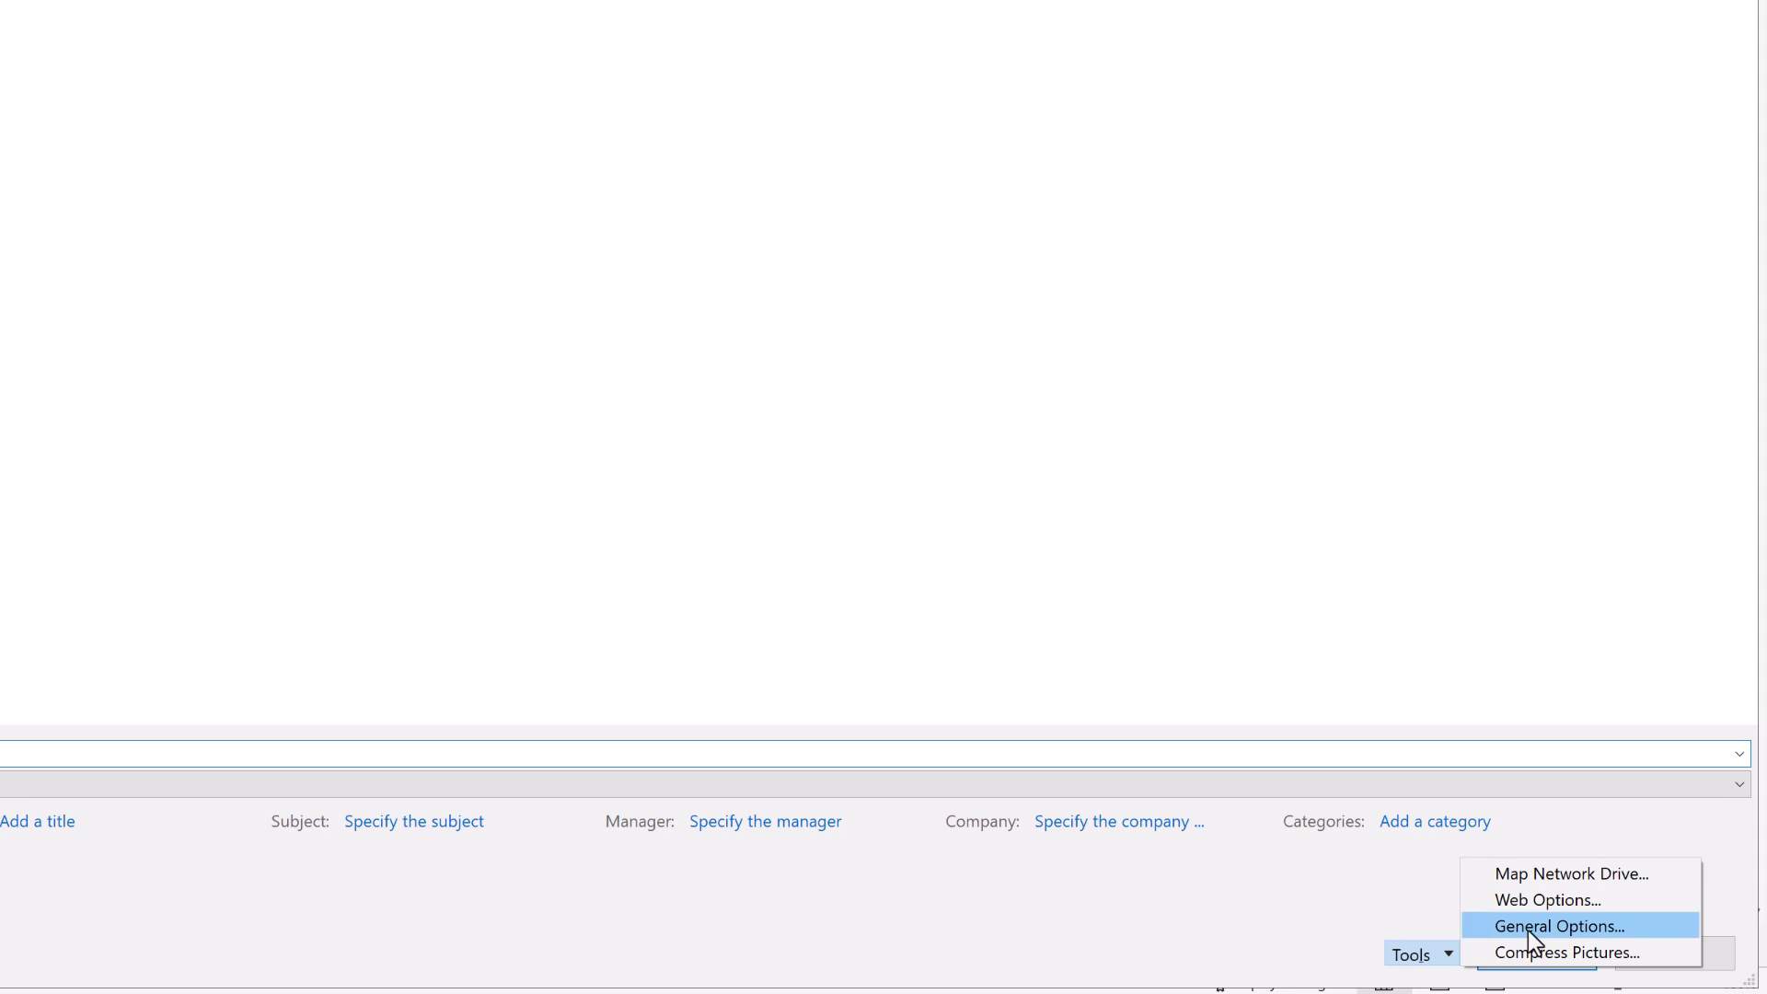
click(1528, 927)
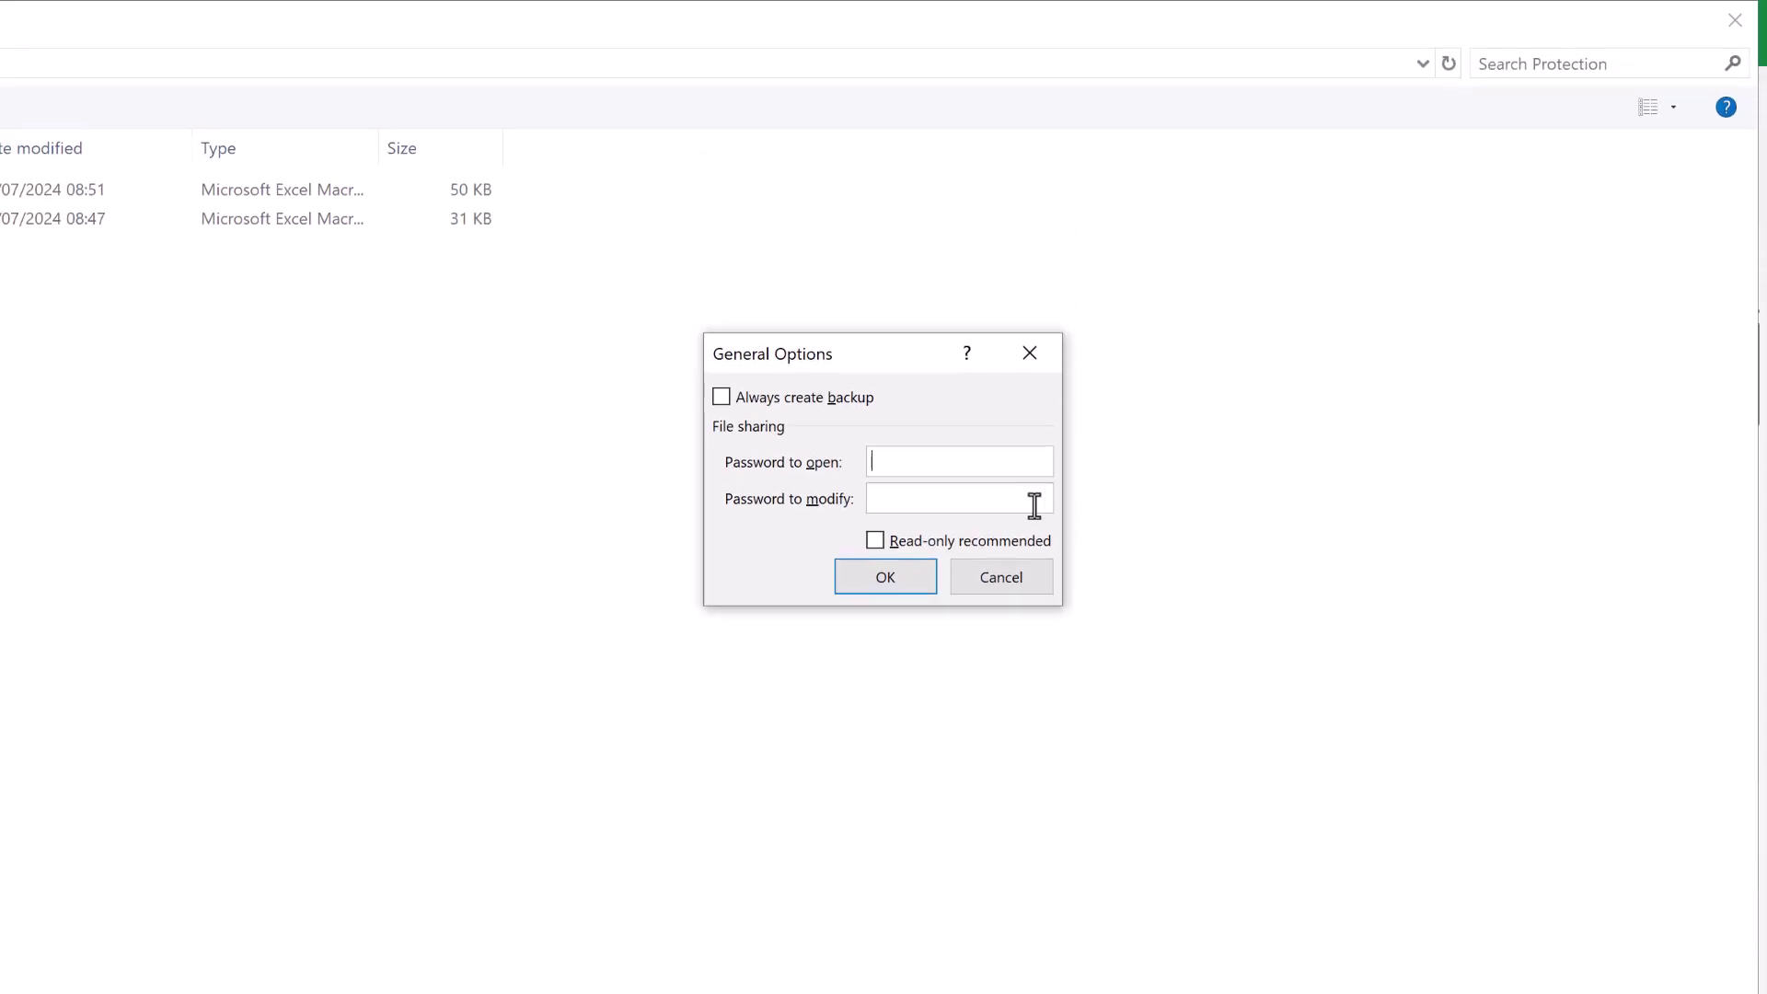
text(1234)
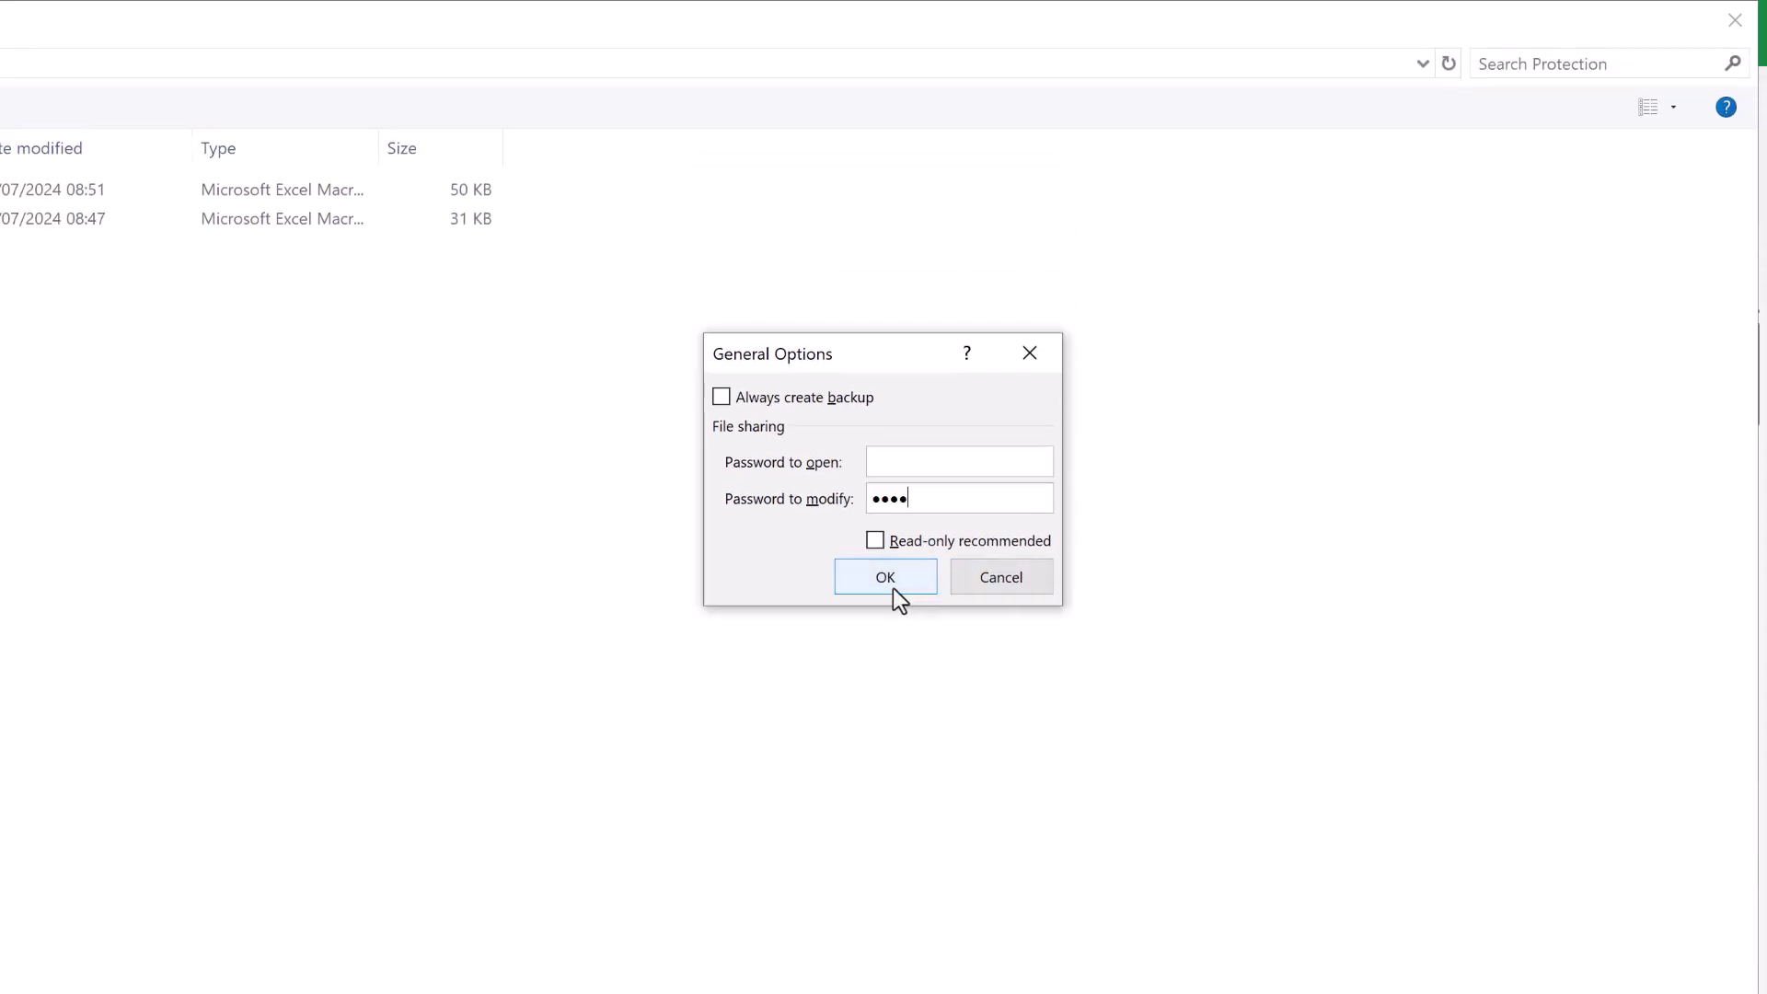
click(886, 578)
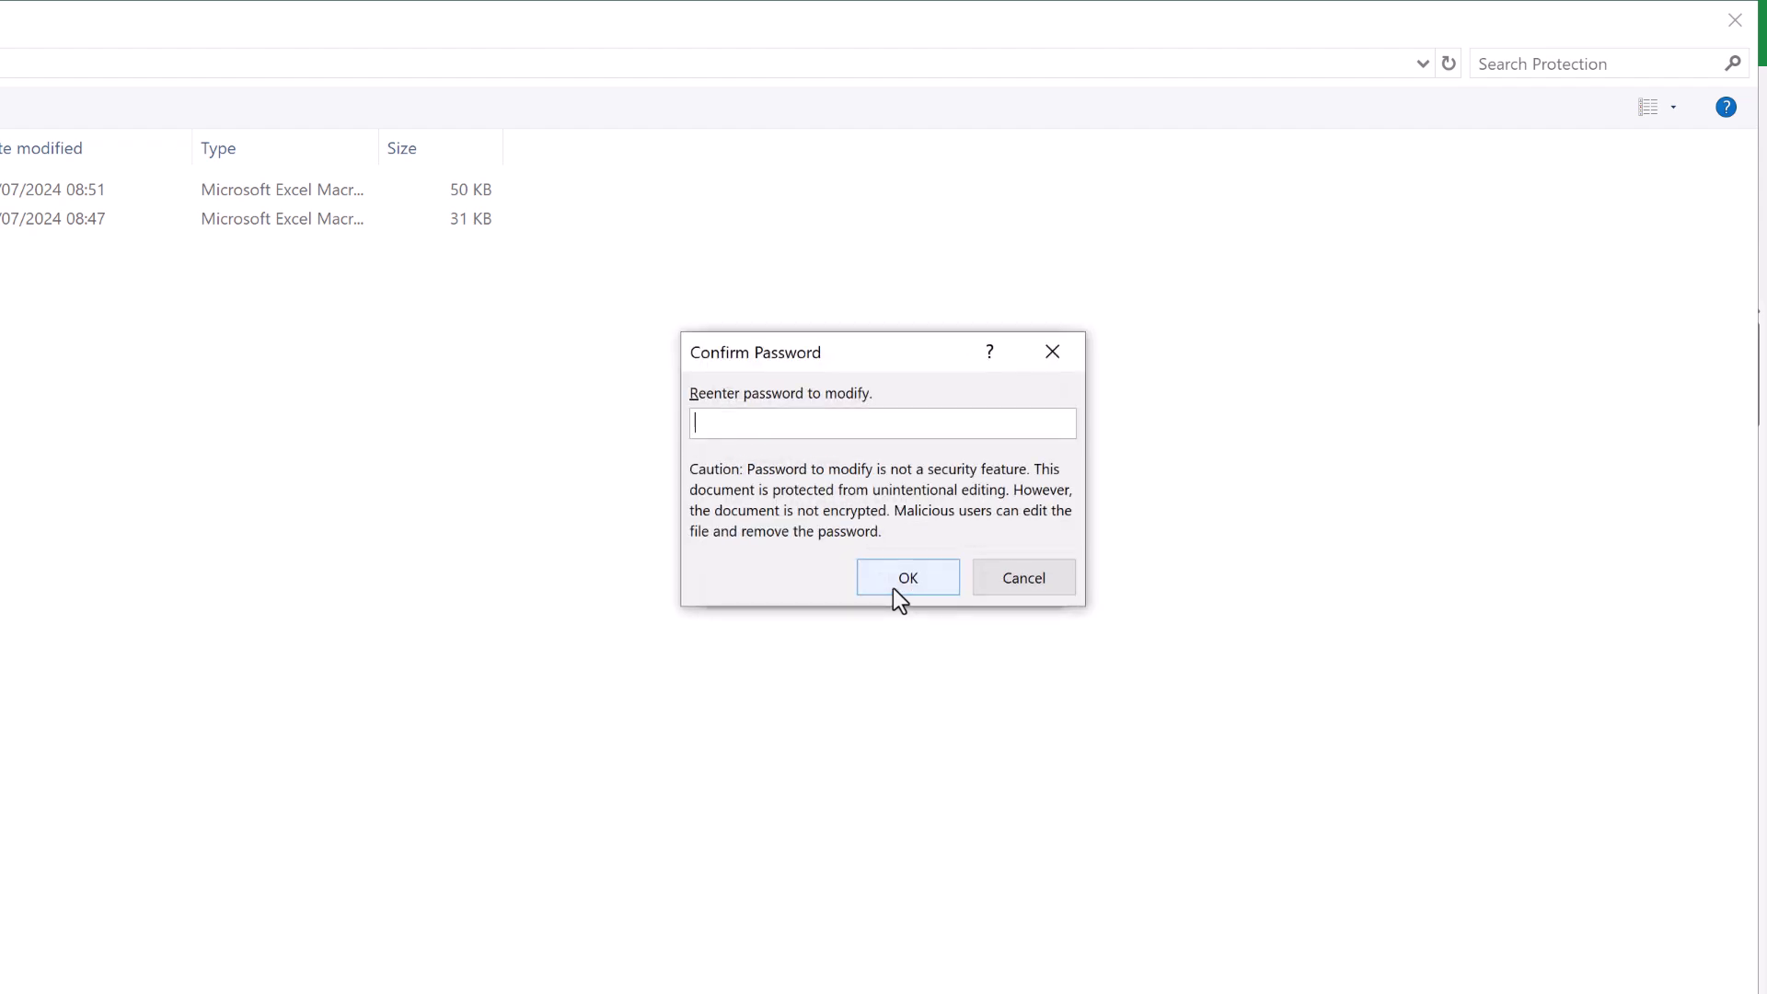
text(1234)
click(892, 589)
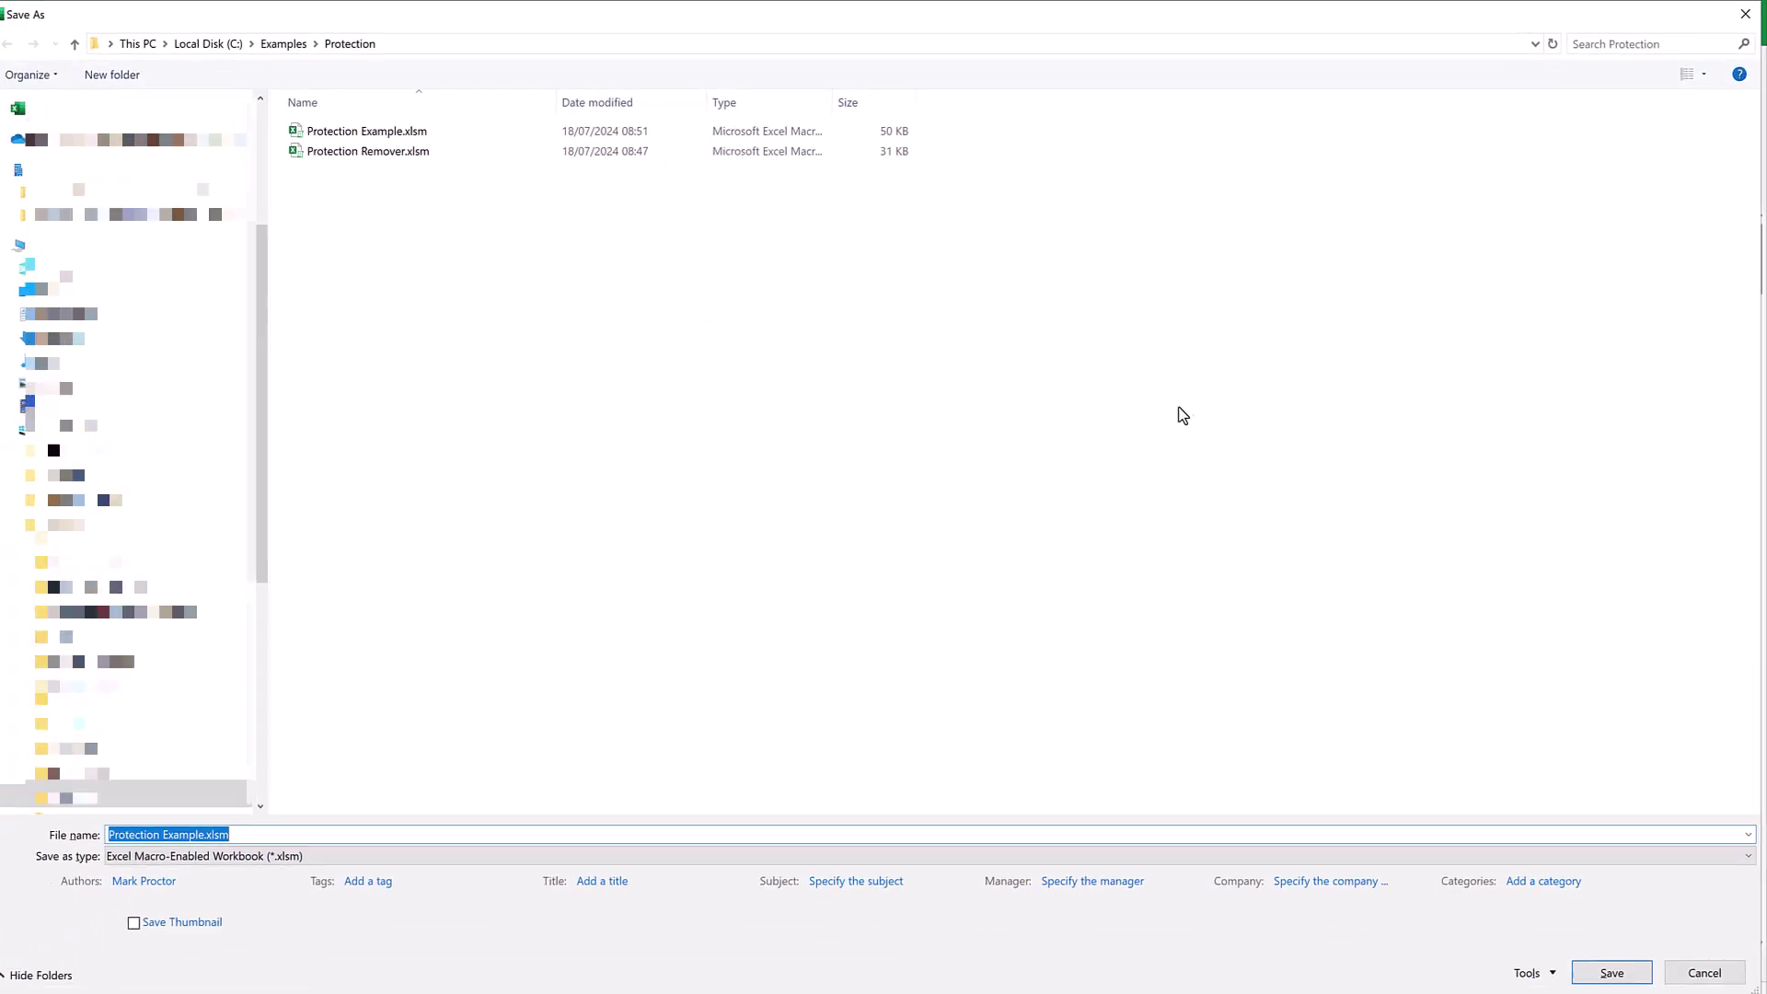
click(1608, 964)
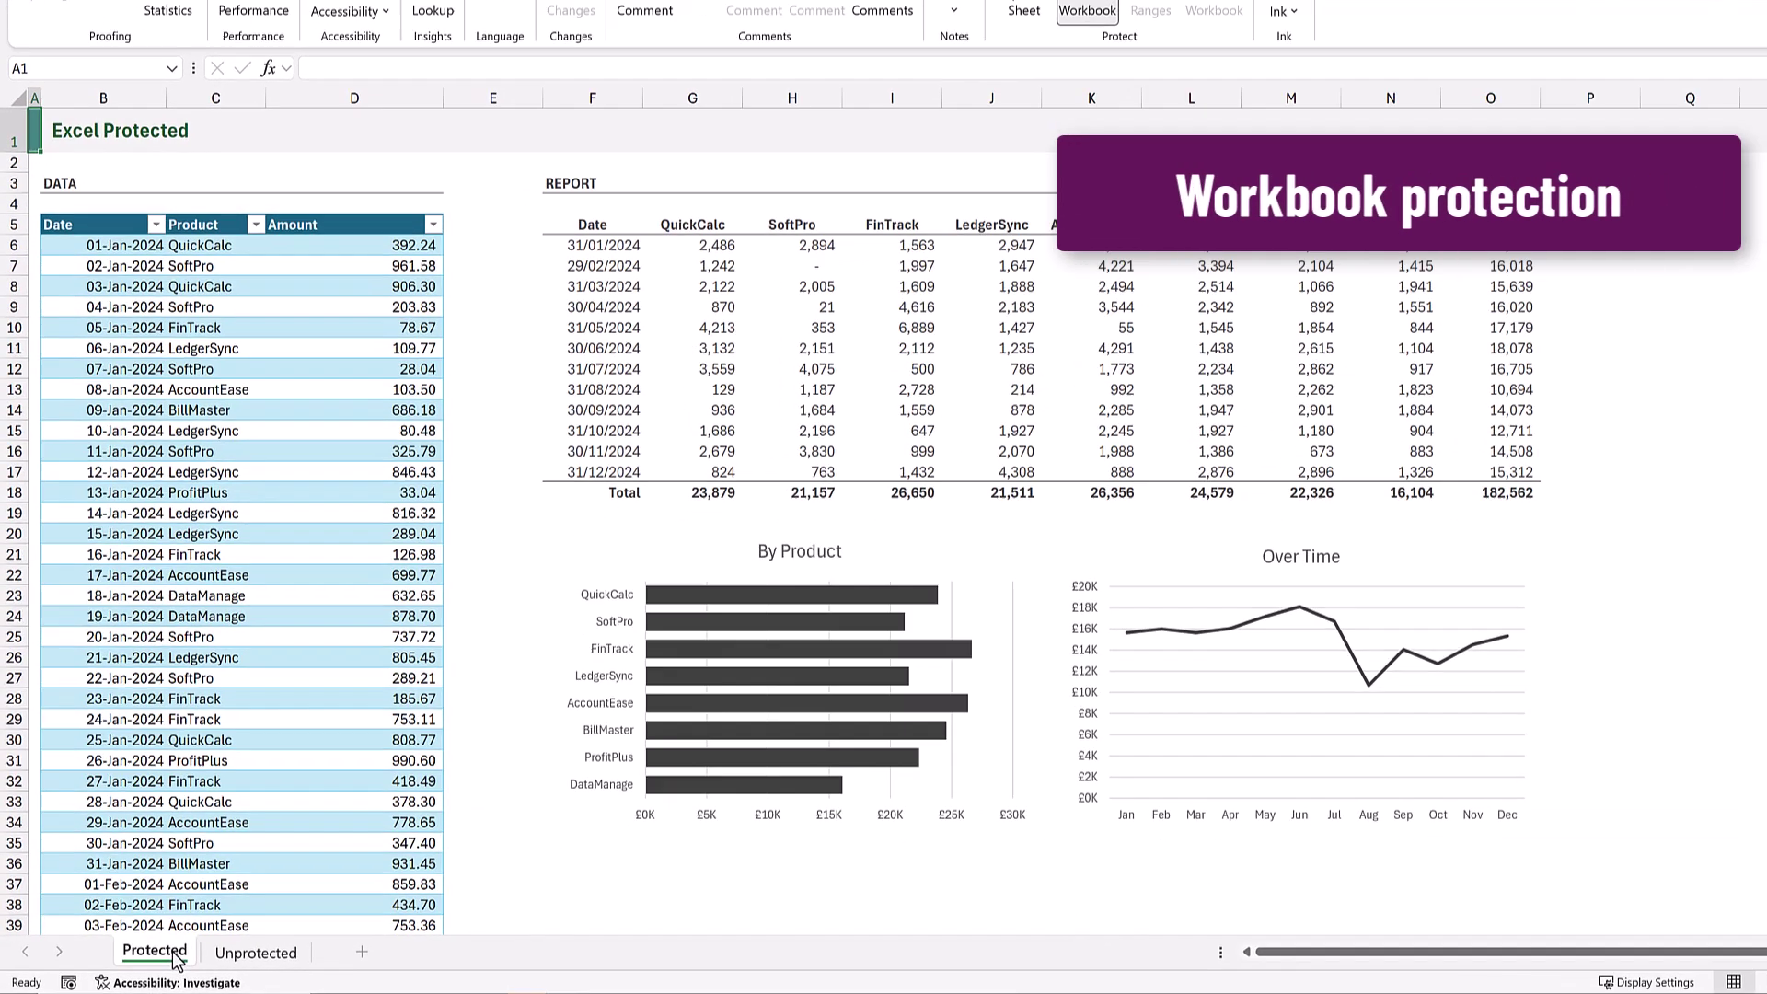
Try editing E3 and dismiss the protection warning, then try G6 to trigger the Unlock Range prompt.
right_click(149, 959)
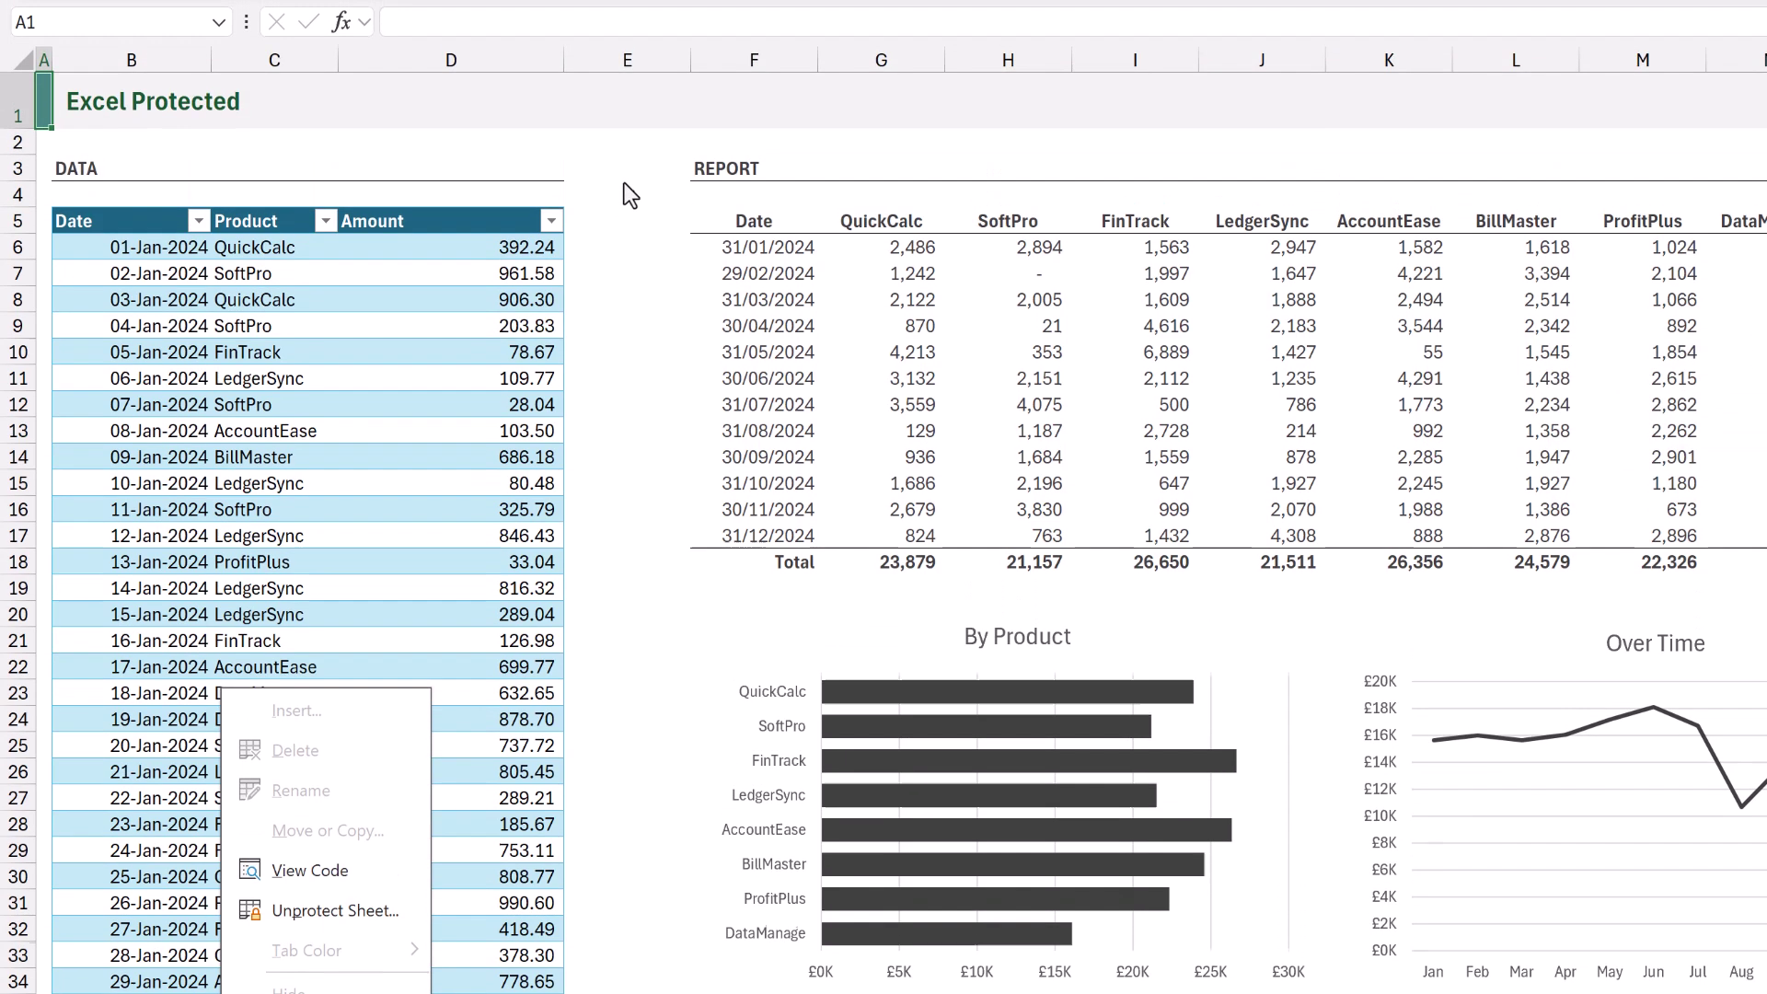
click(624, 184)
click(625, 183)
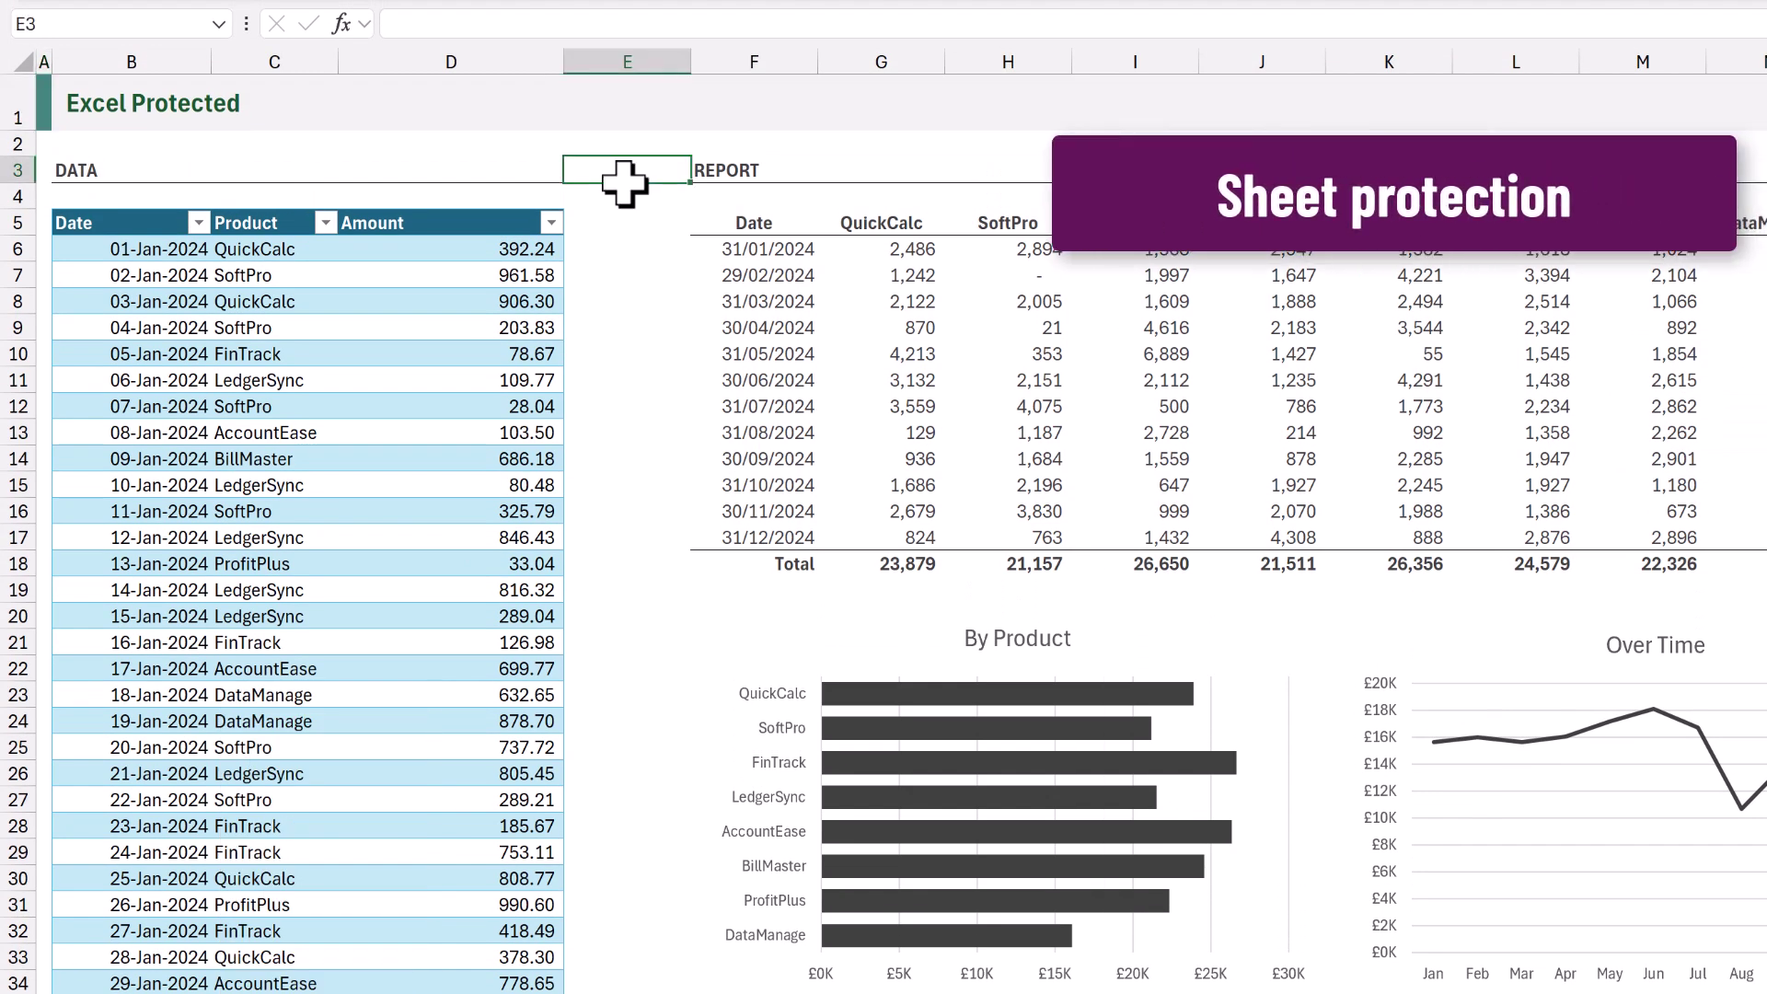
double_click(625, 183)
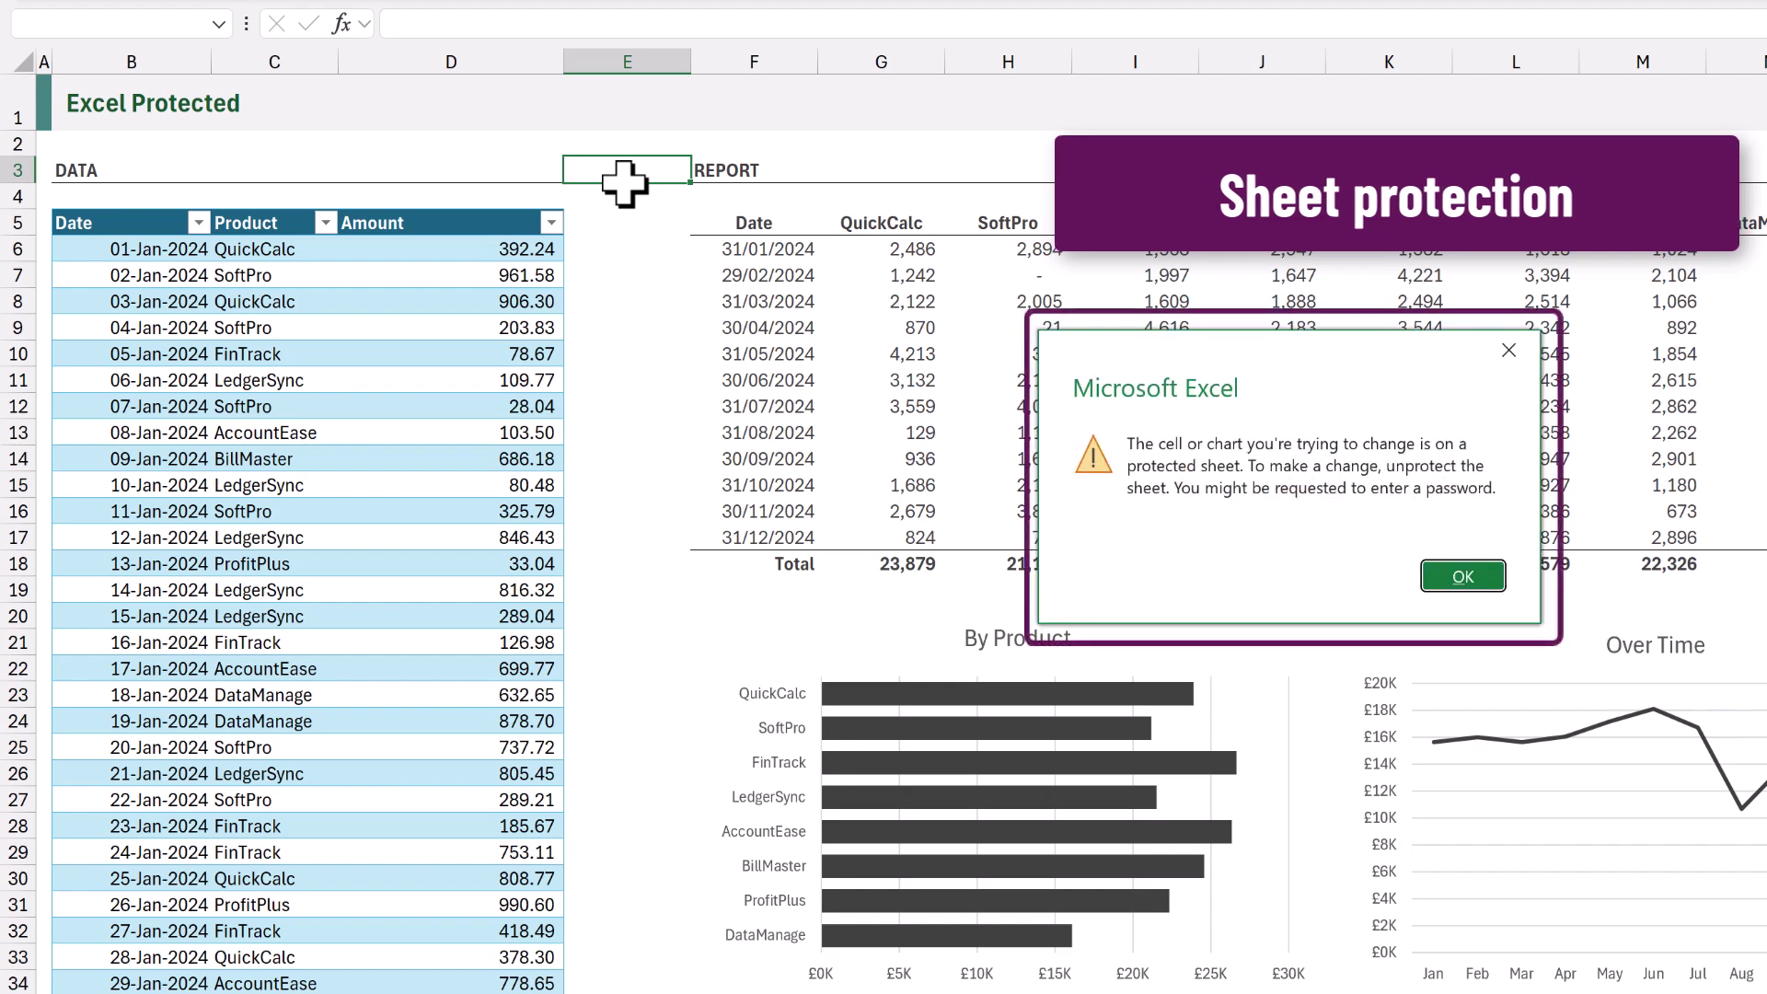
click(1462, 578)
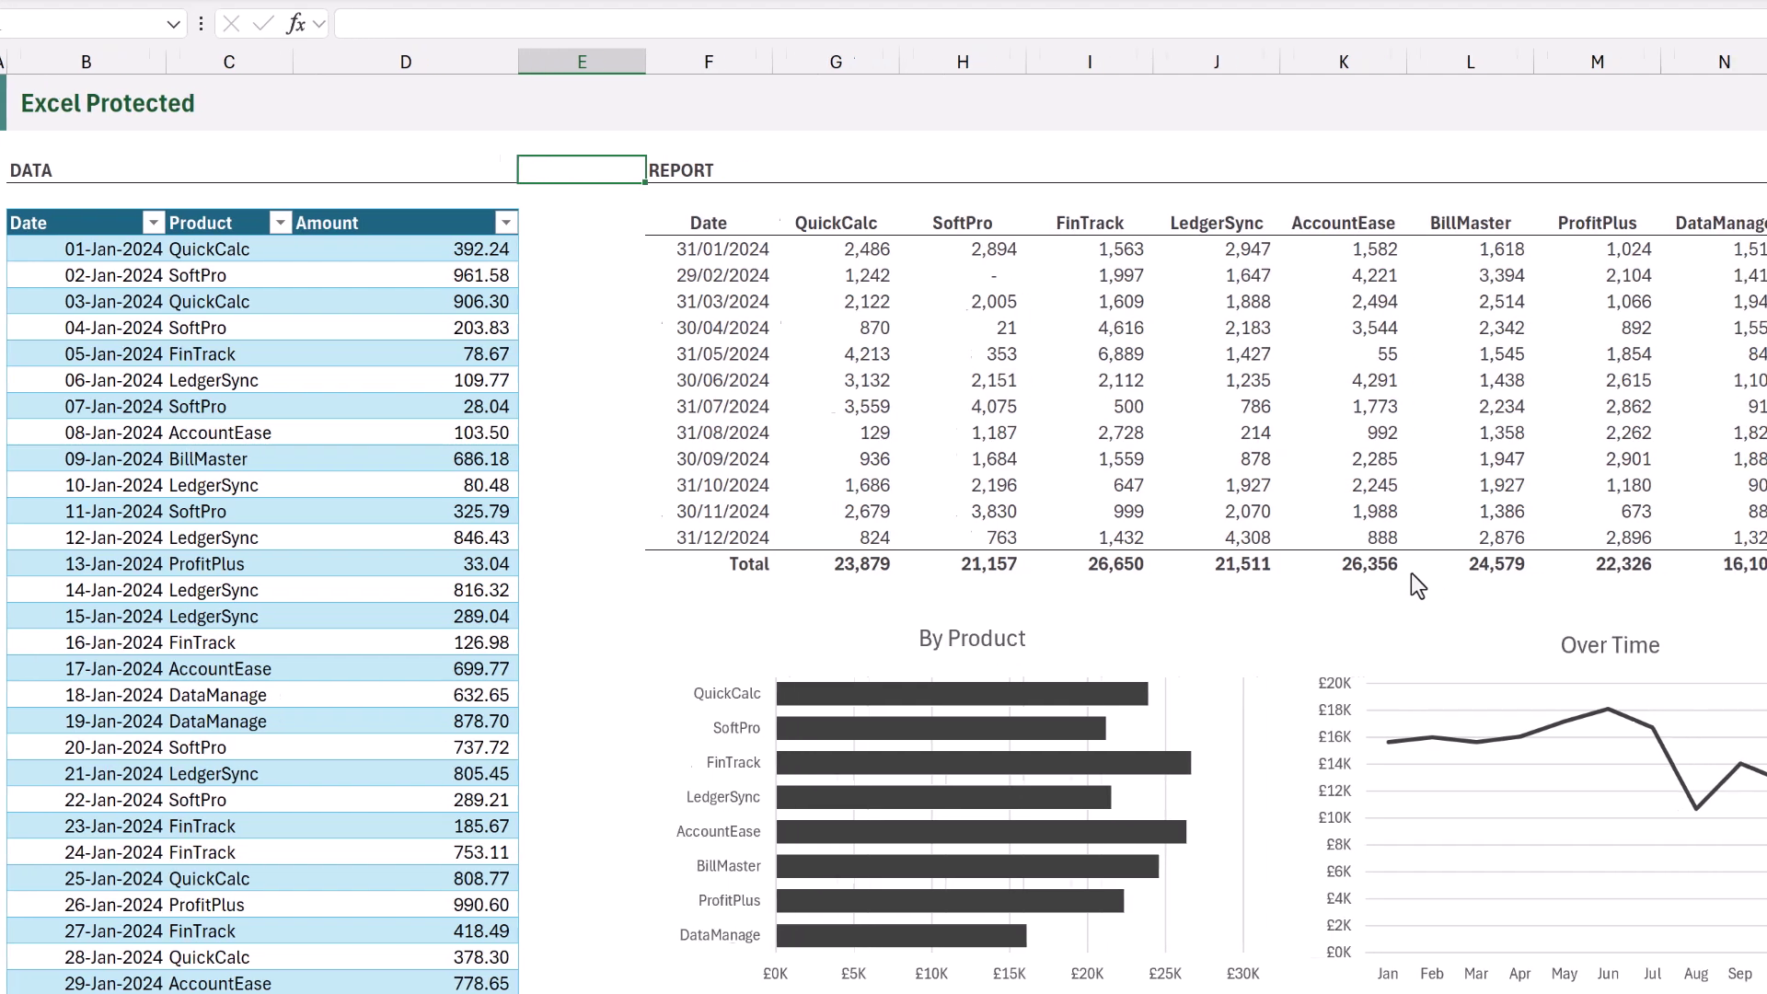
double_click(326, 248)
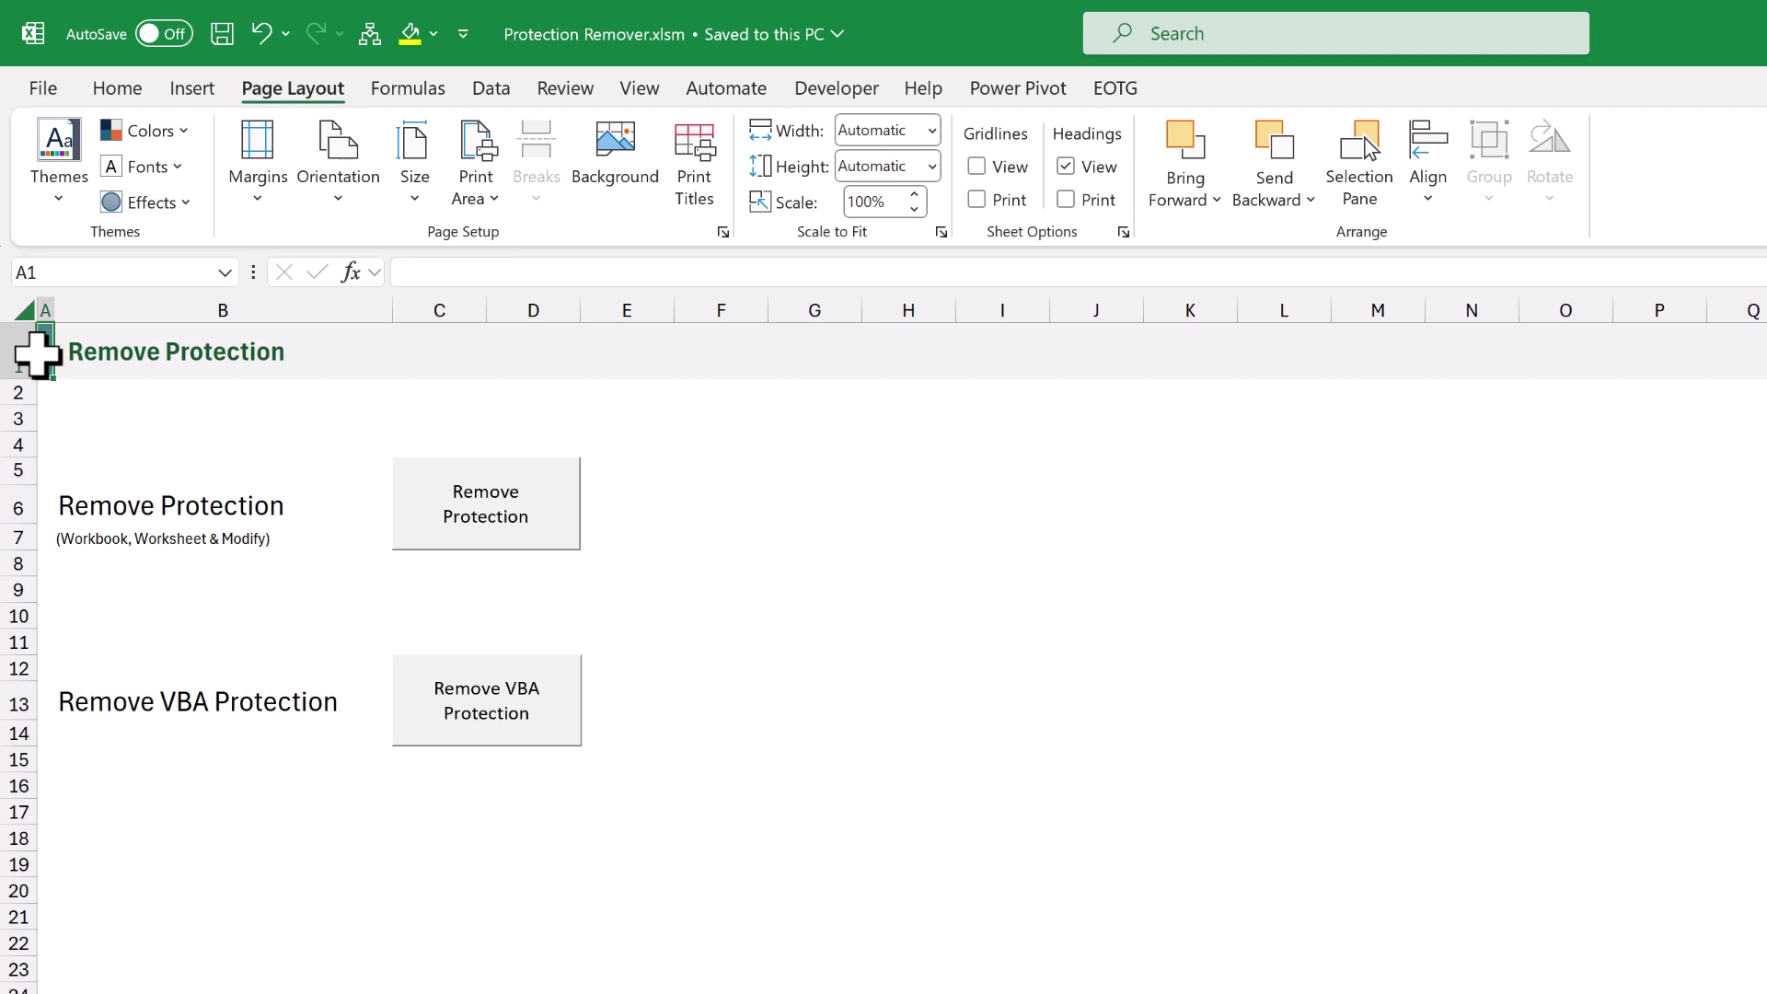
Run the remover tool on Protection Example.xlsm and dismiss the passwords-removed message.
click(506, 518)
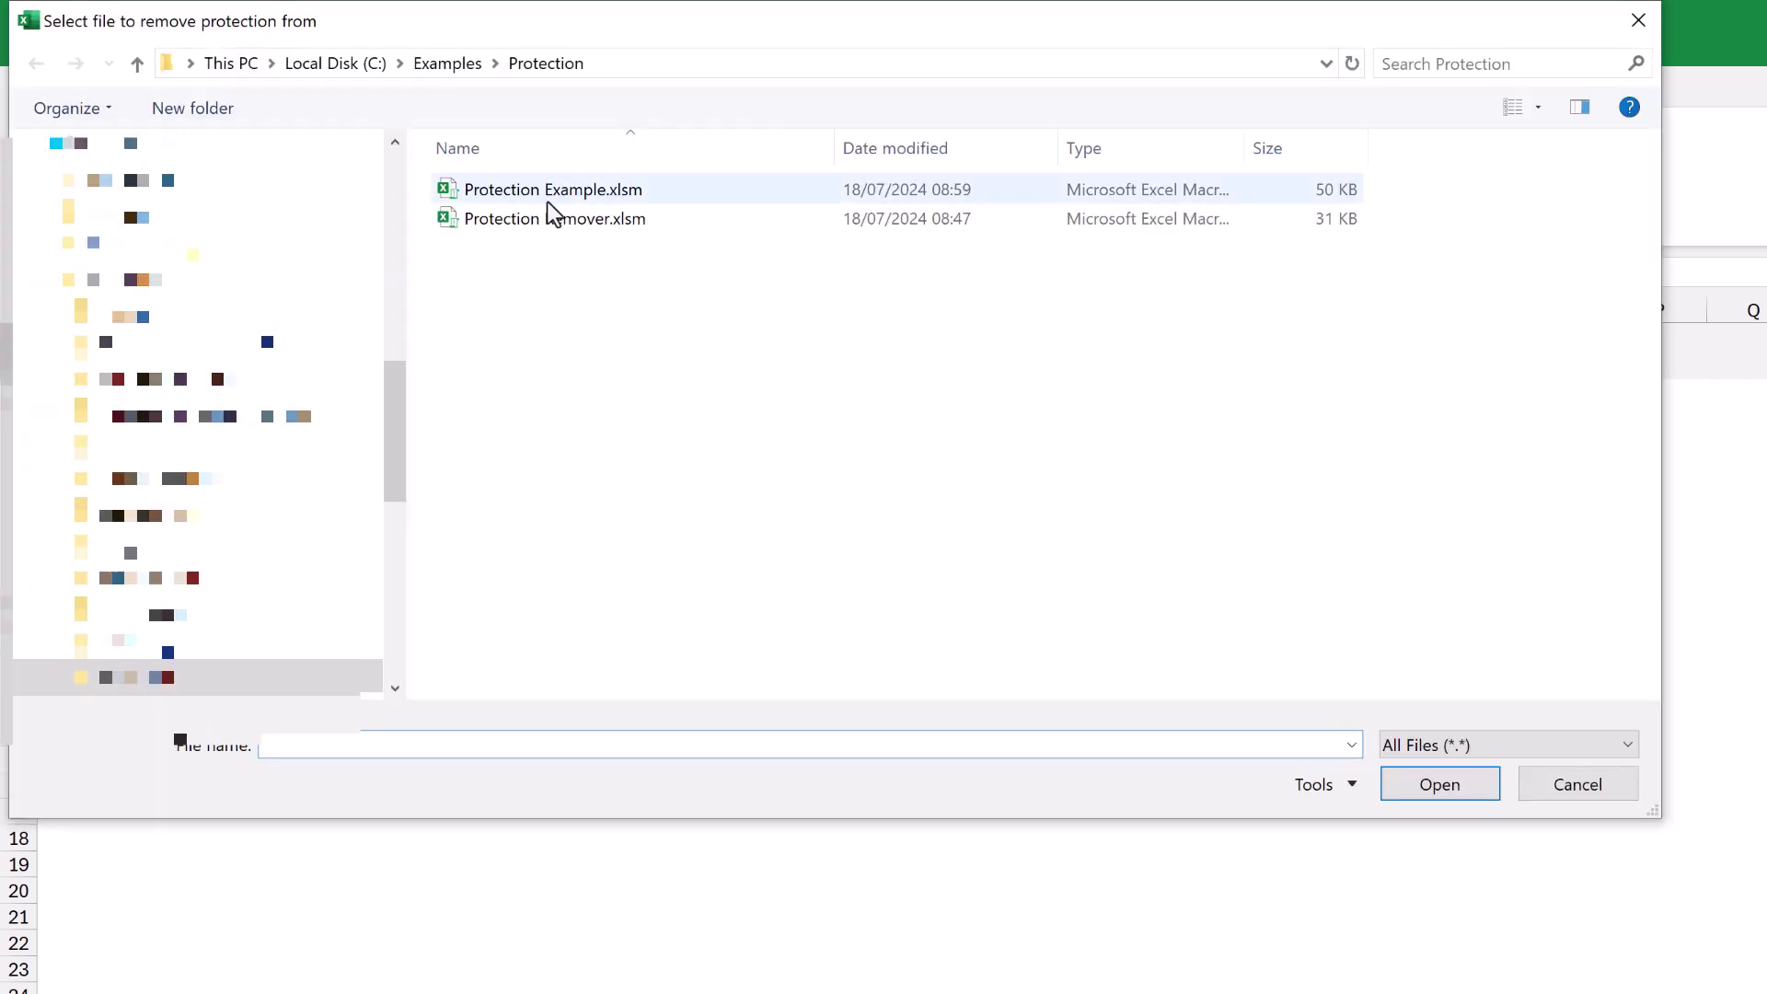
click(552, 193)
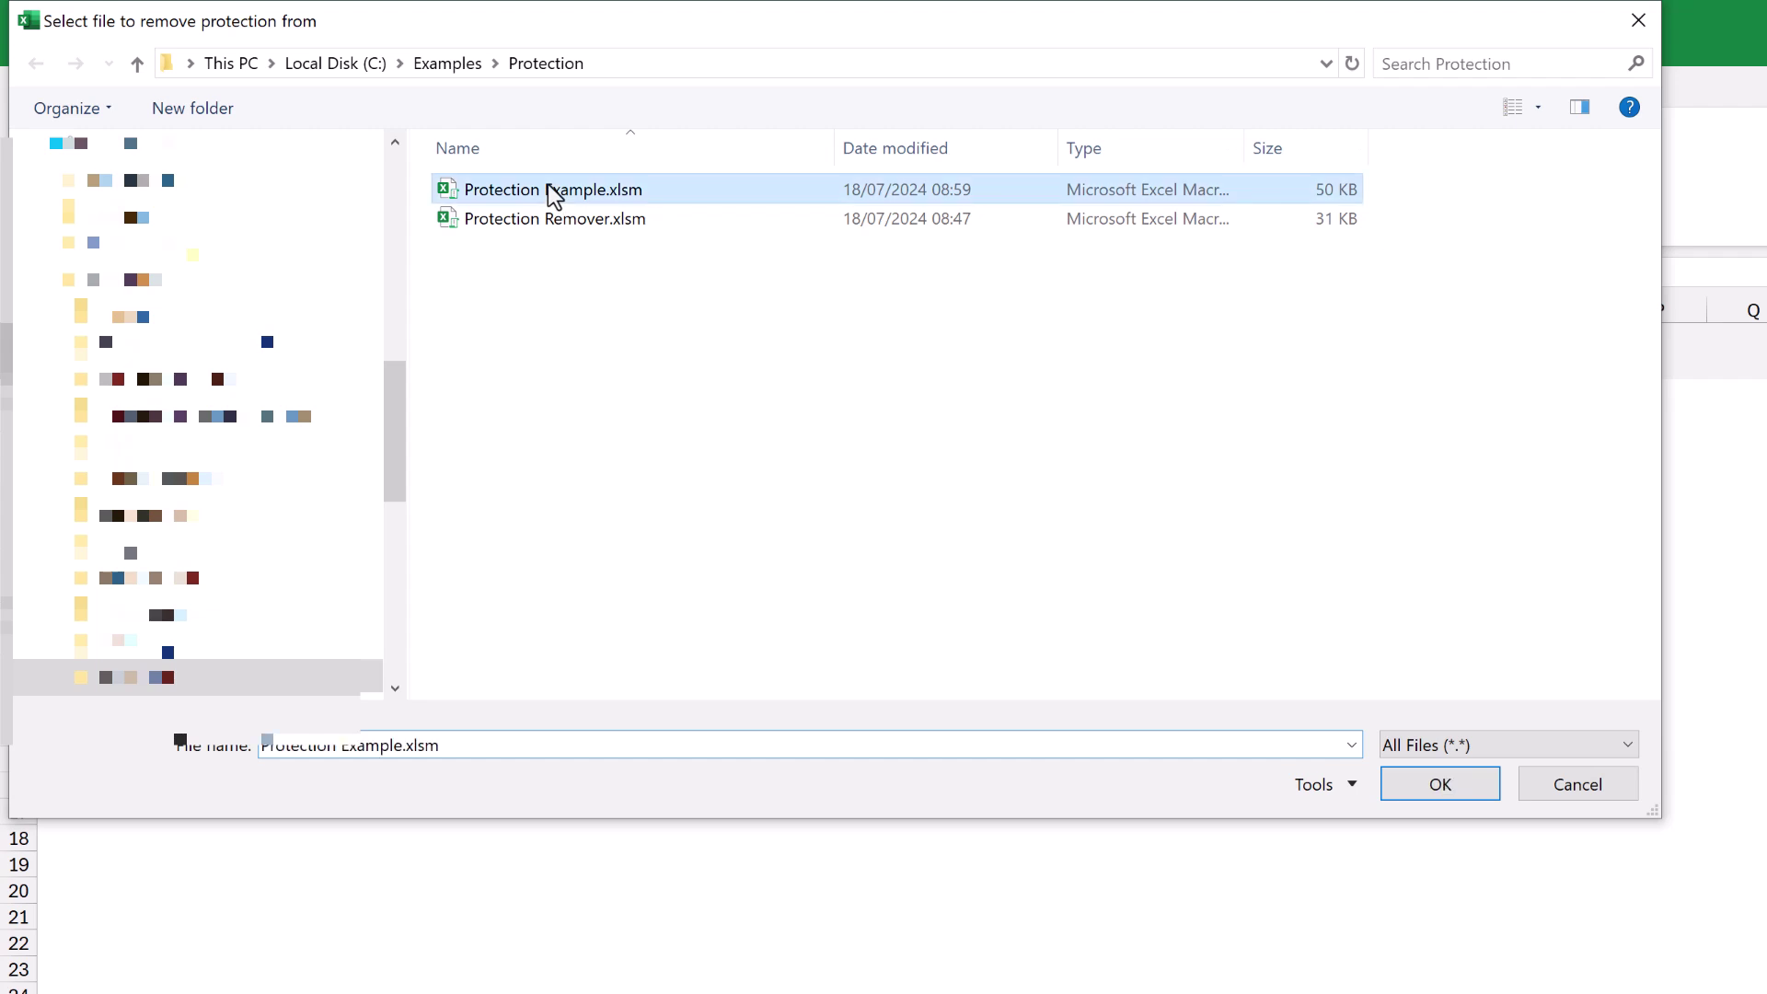
click(1395, 784)
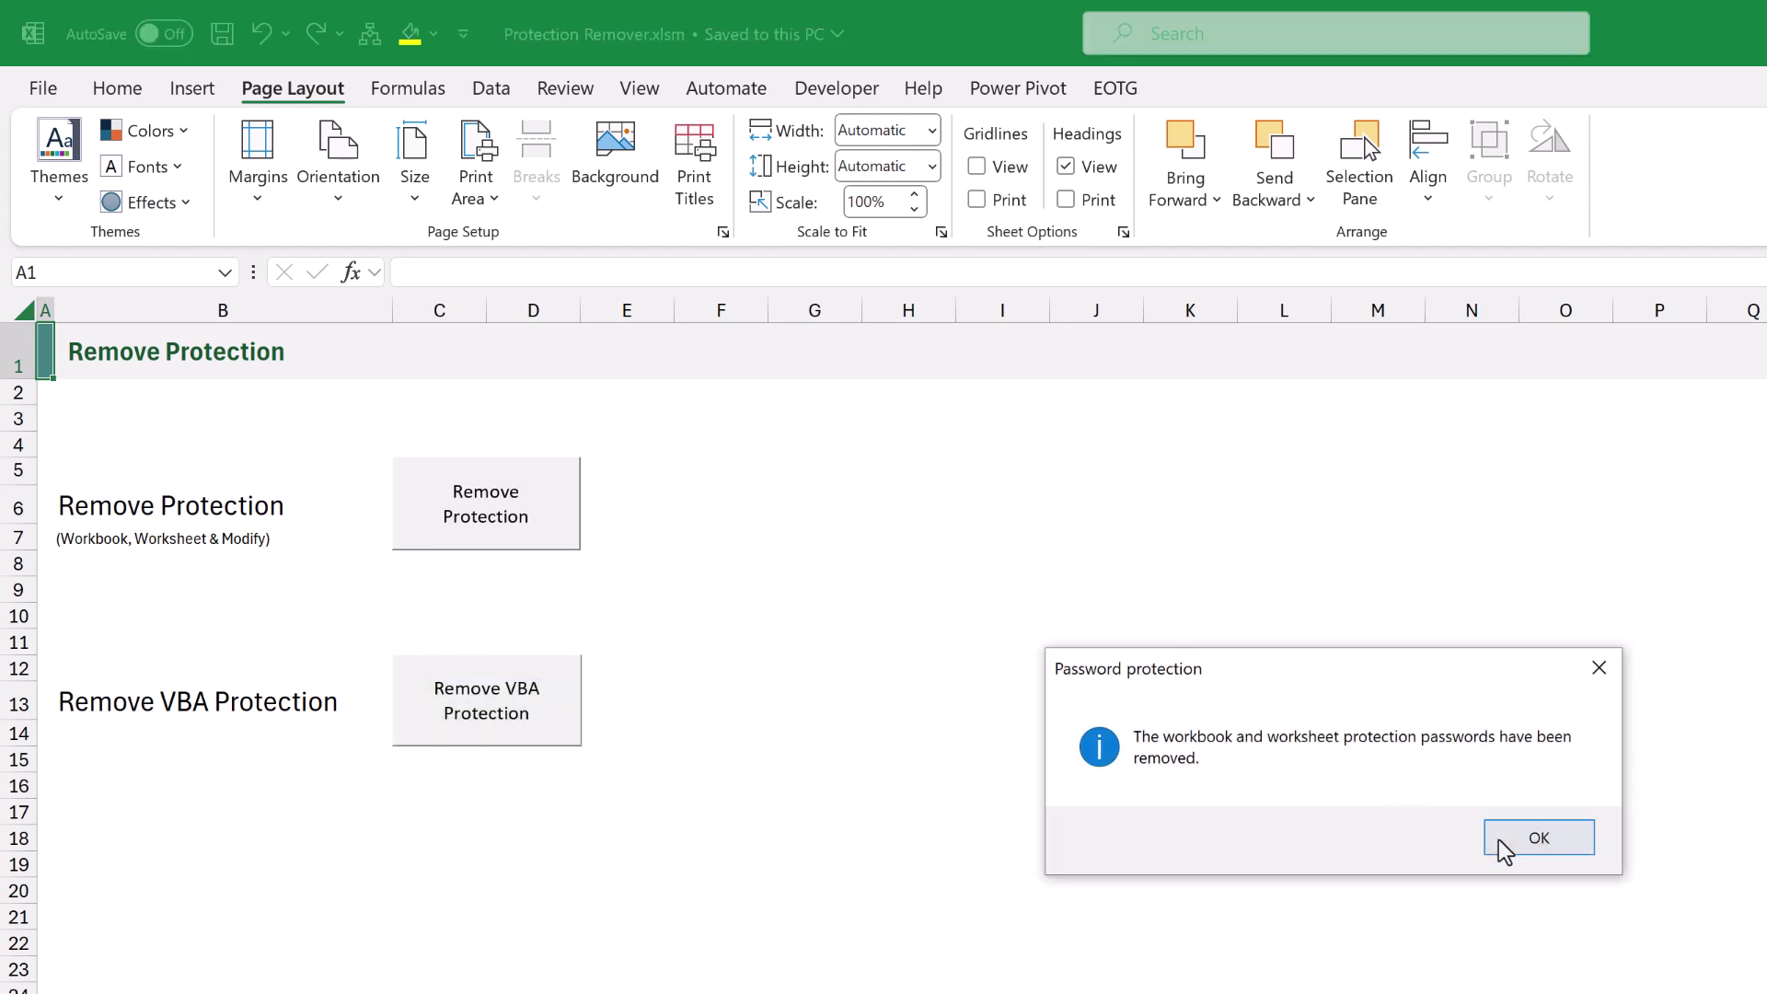
click(1521, 851)
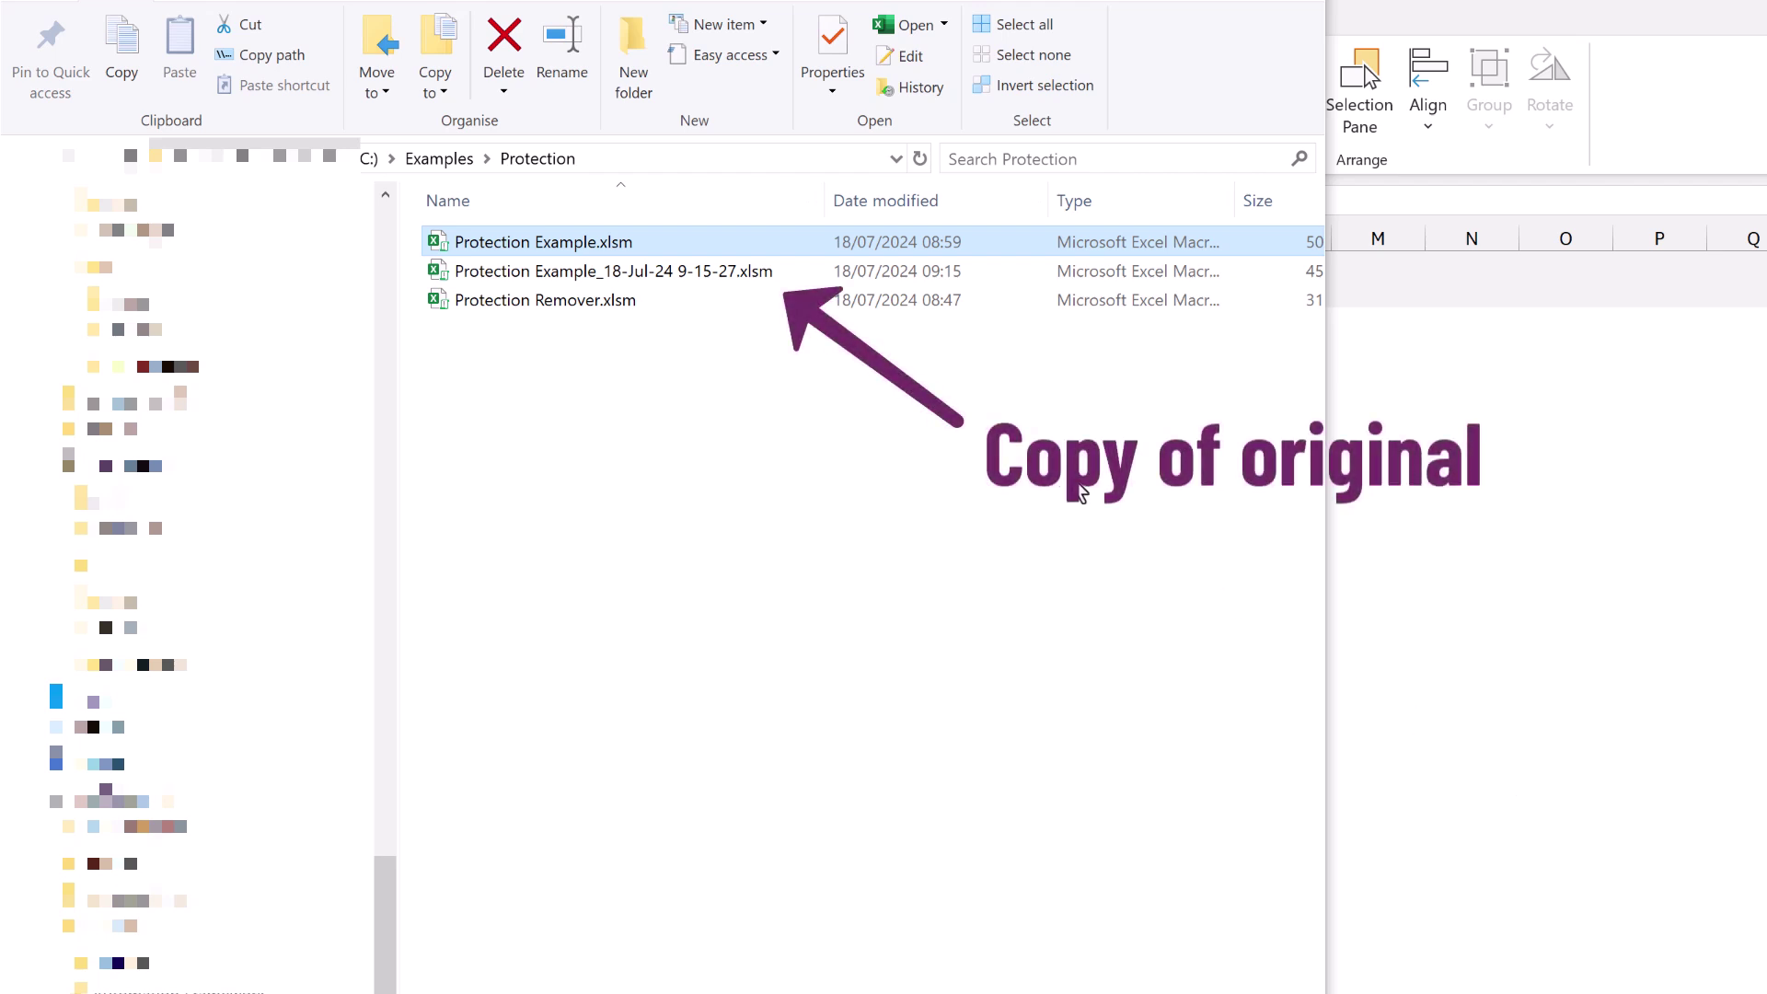
Open Protection Example_18-Jul-24 9-15-27.xlsm and check the sheet tab's options.
click(696, 276)
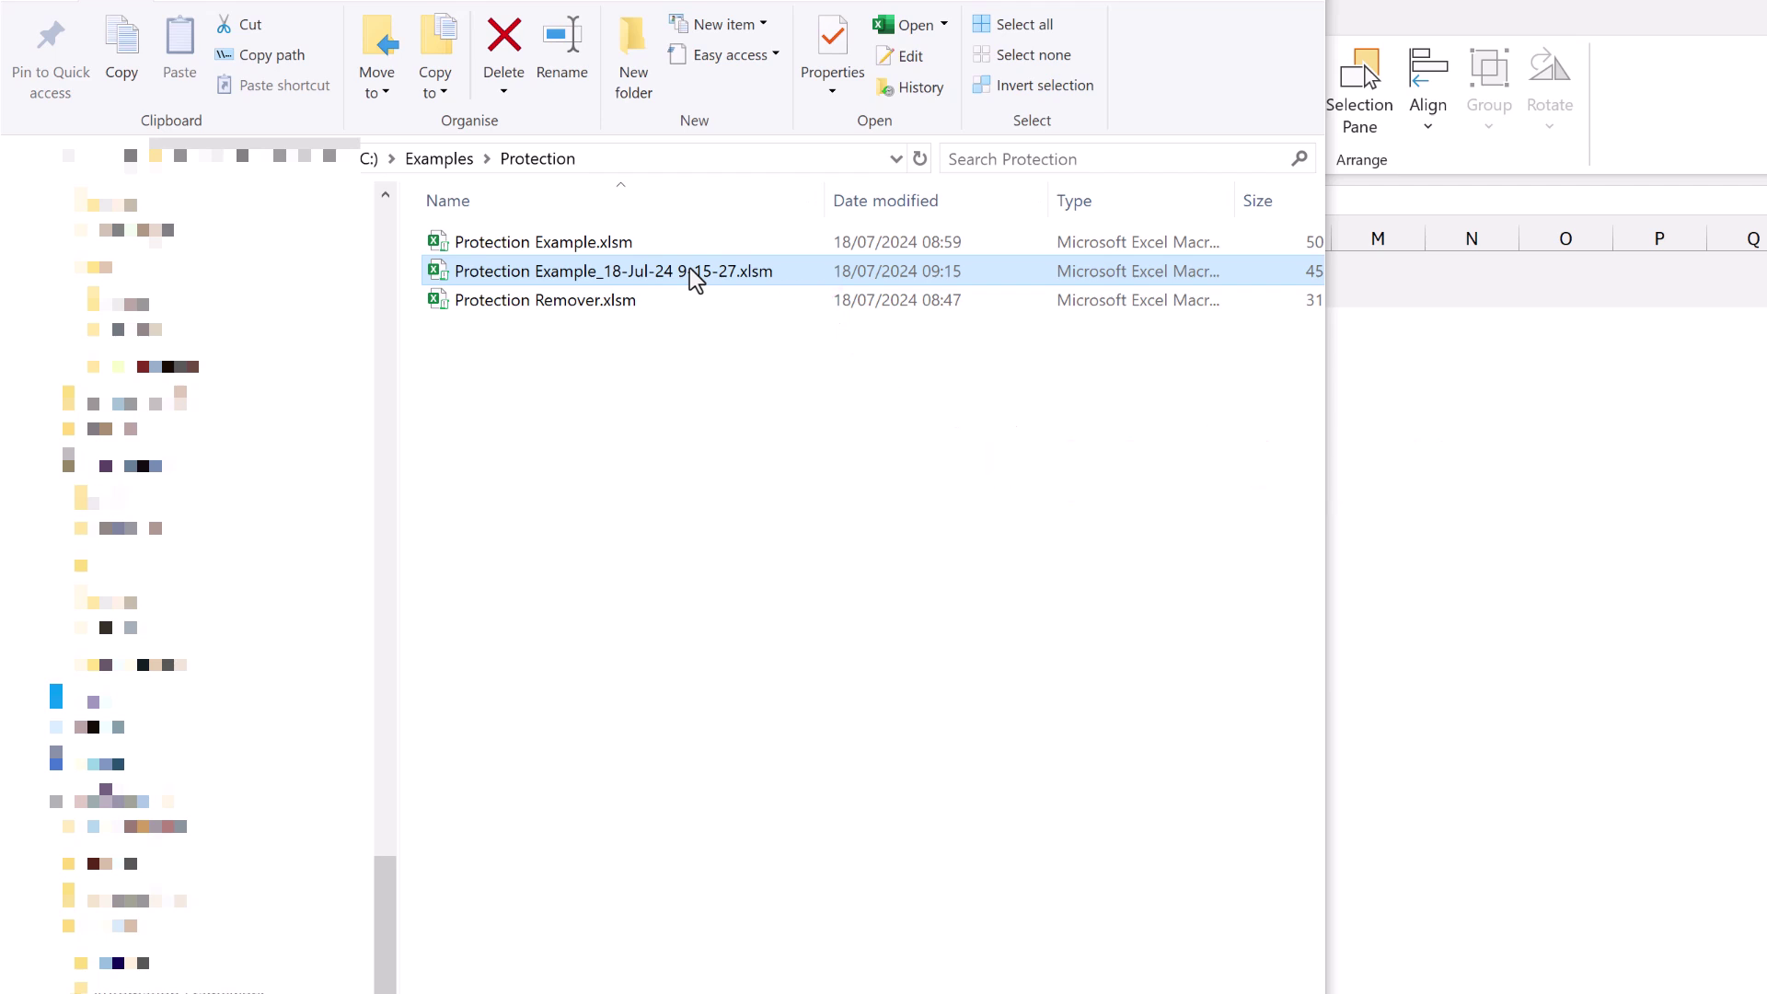
double_click(689, 270)
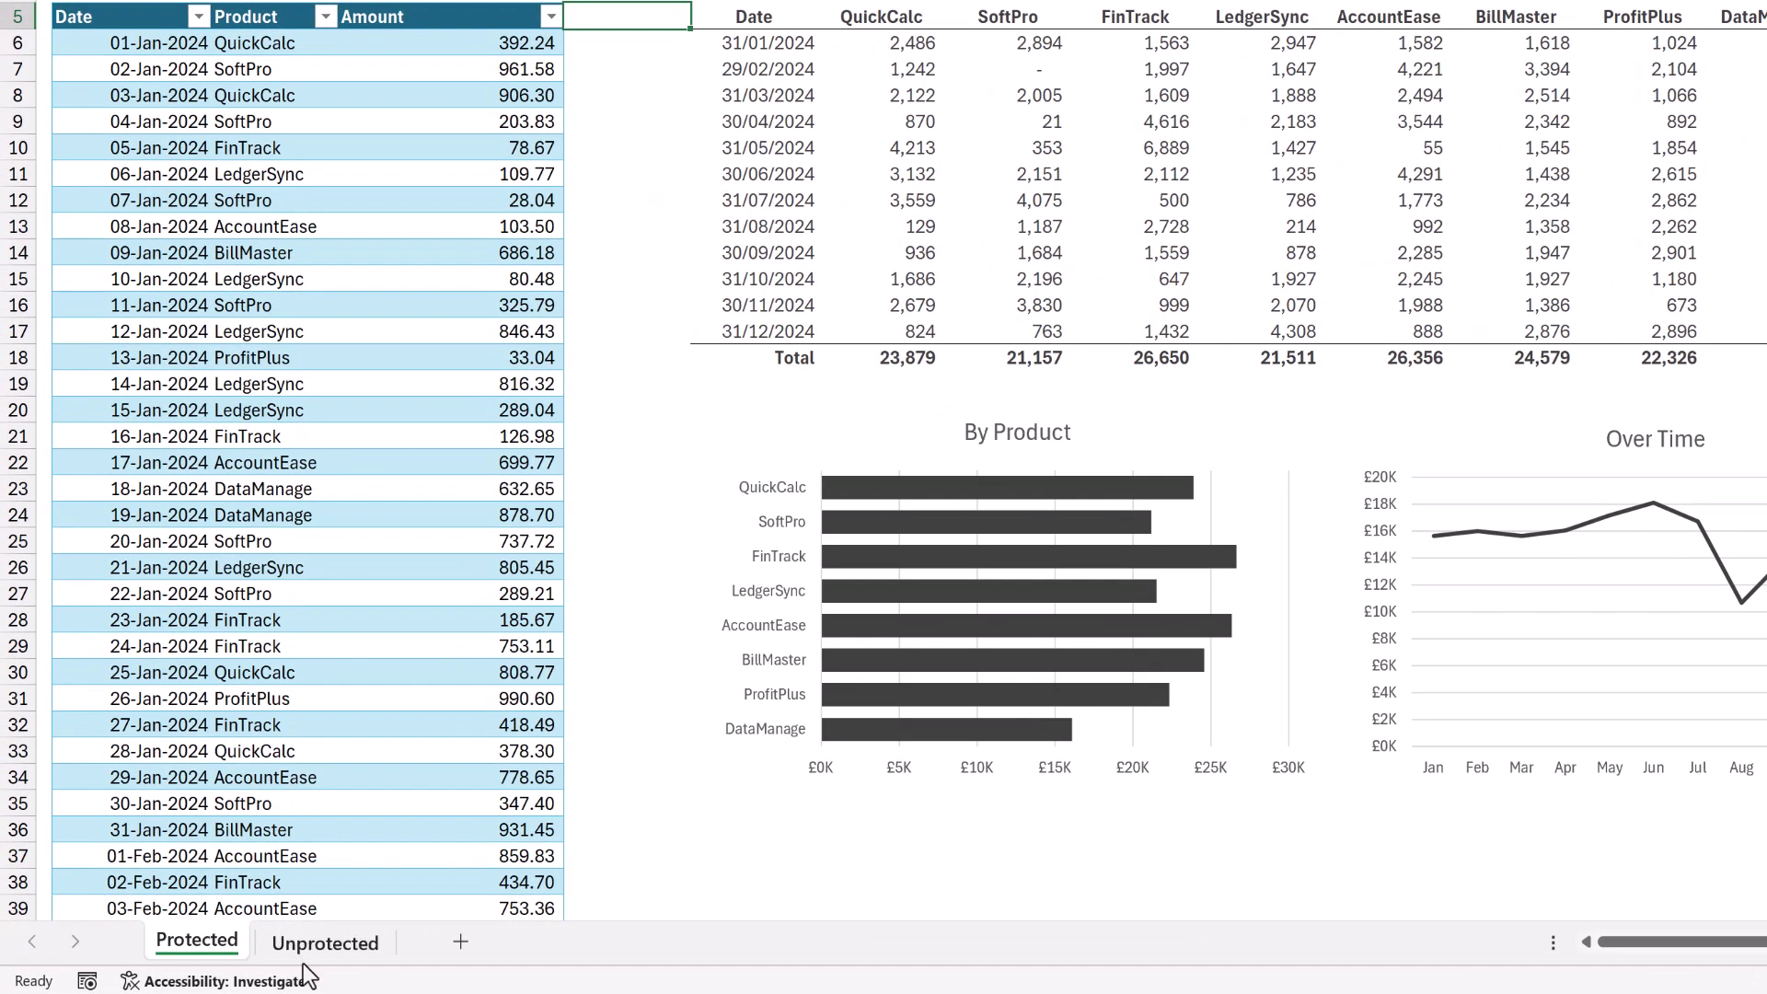
right_click(302, 962)
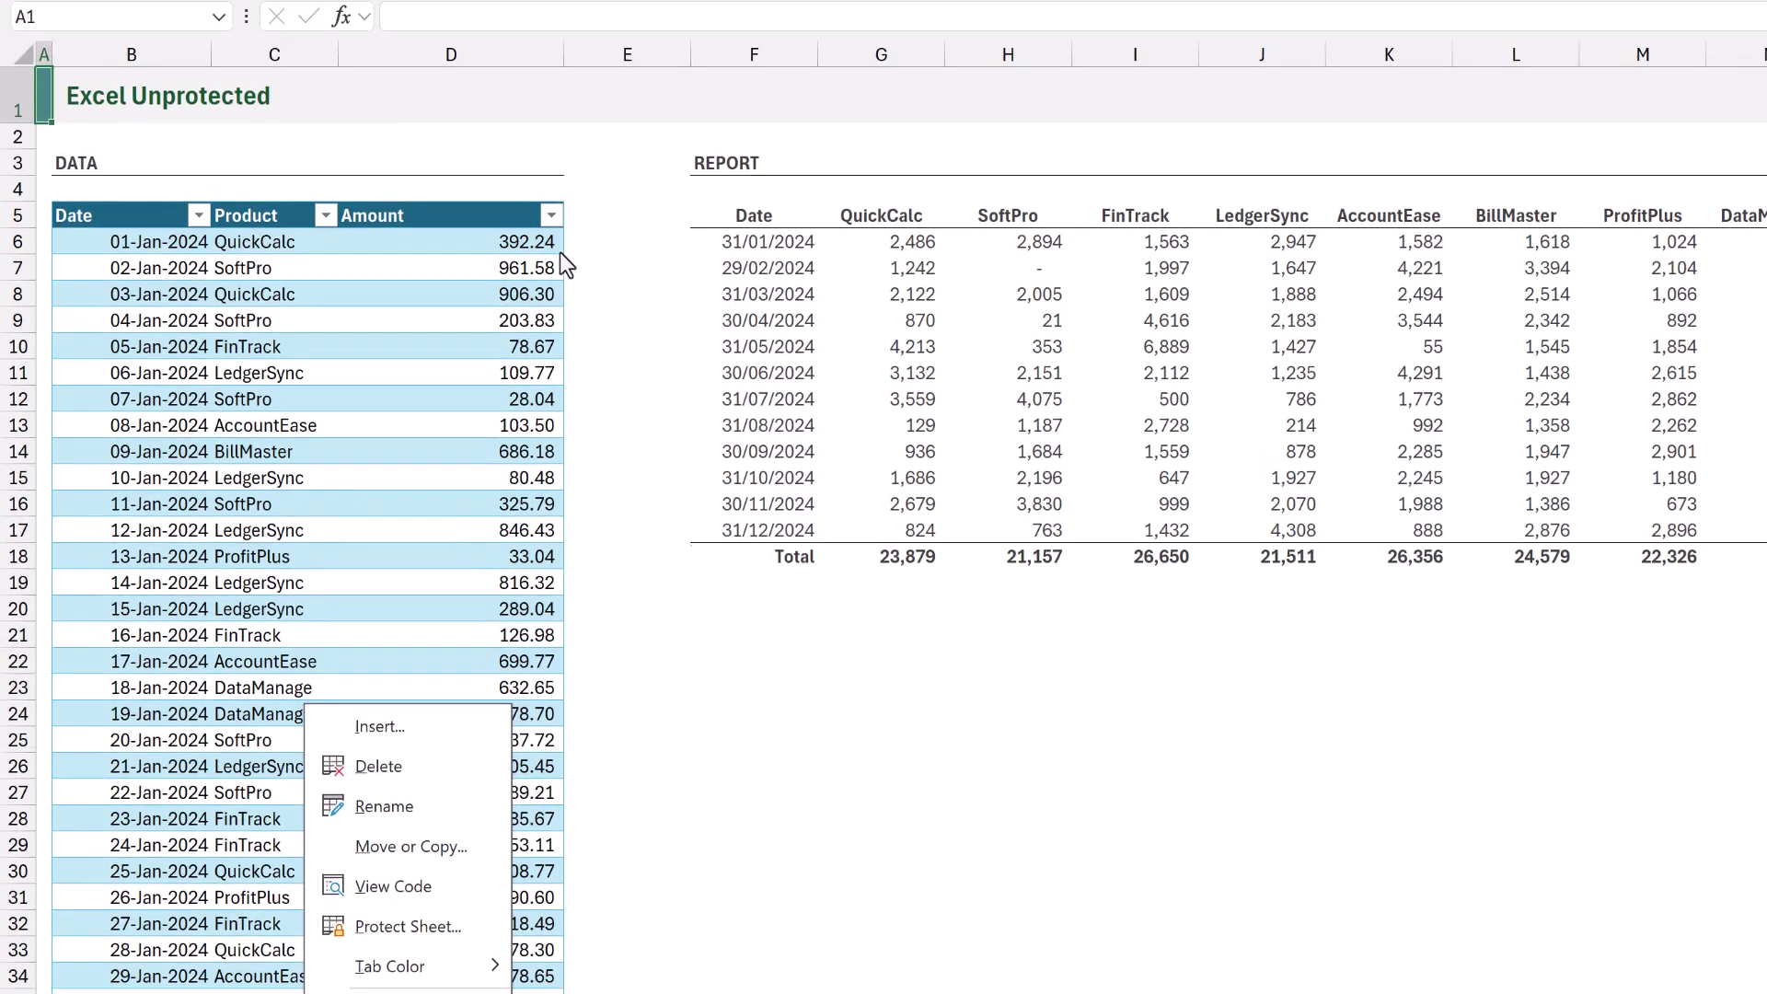
Enter Edits in cell E3, then confirm Allow Edit Ranges lists no ranges.
click(611, 174)
text(Edit)
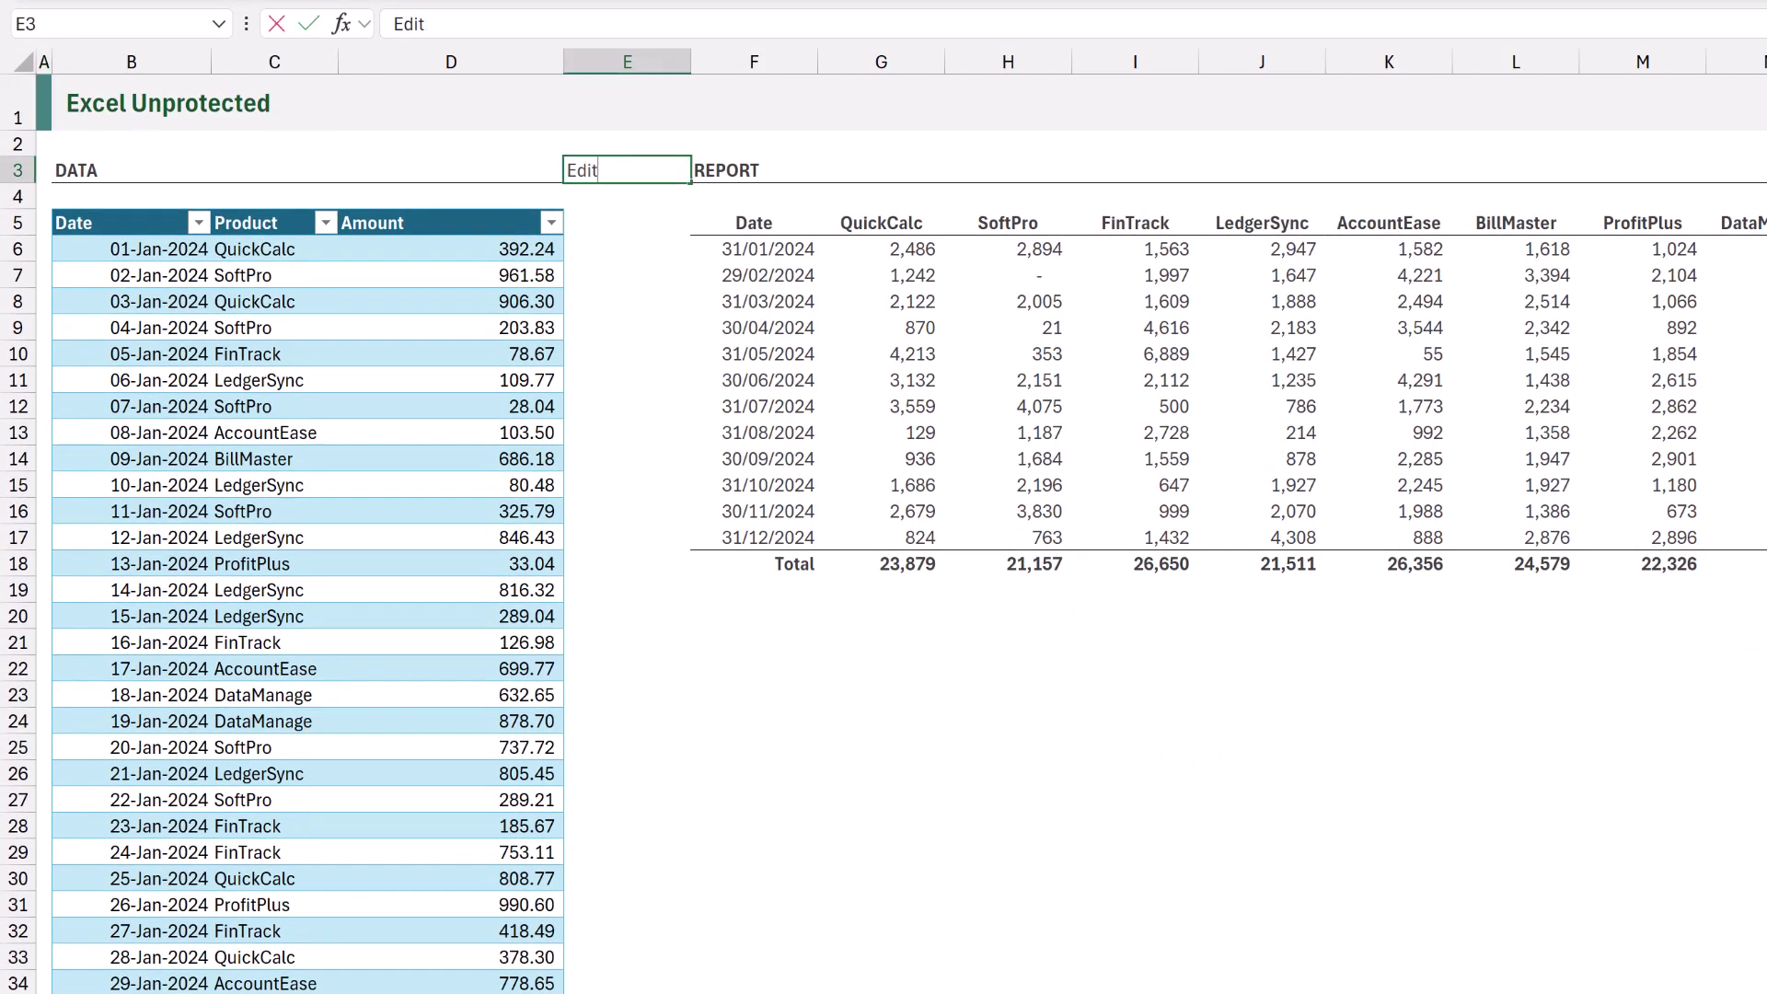
text(s)
key(Return)
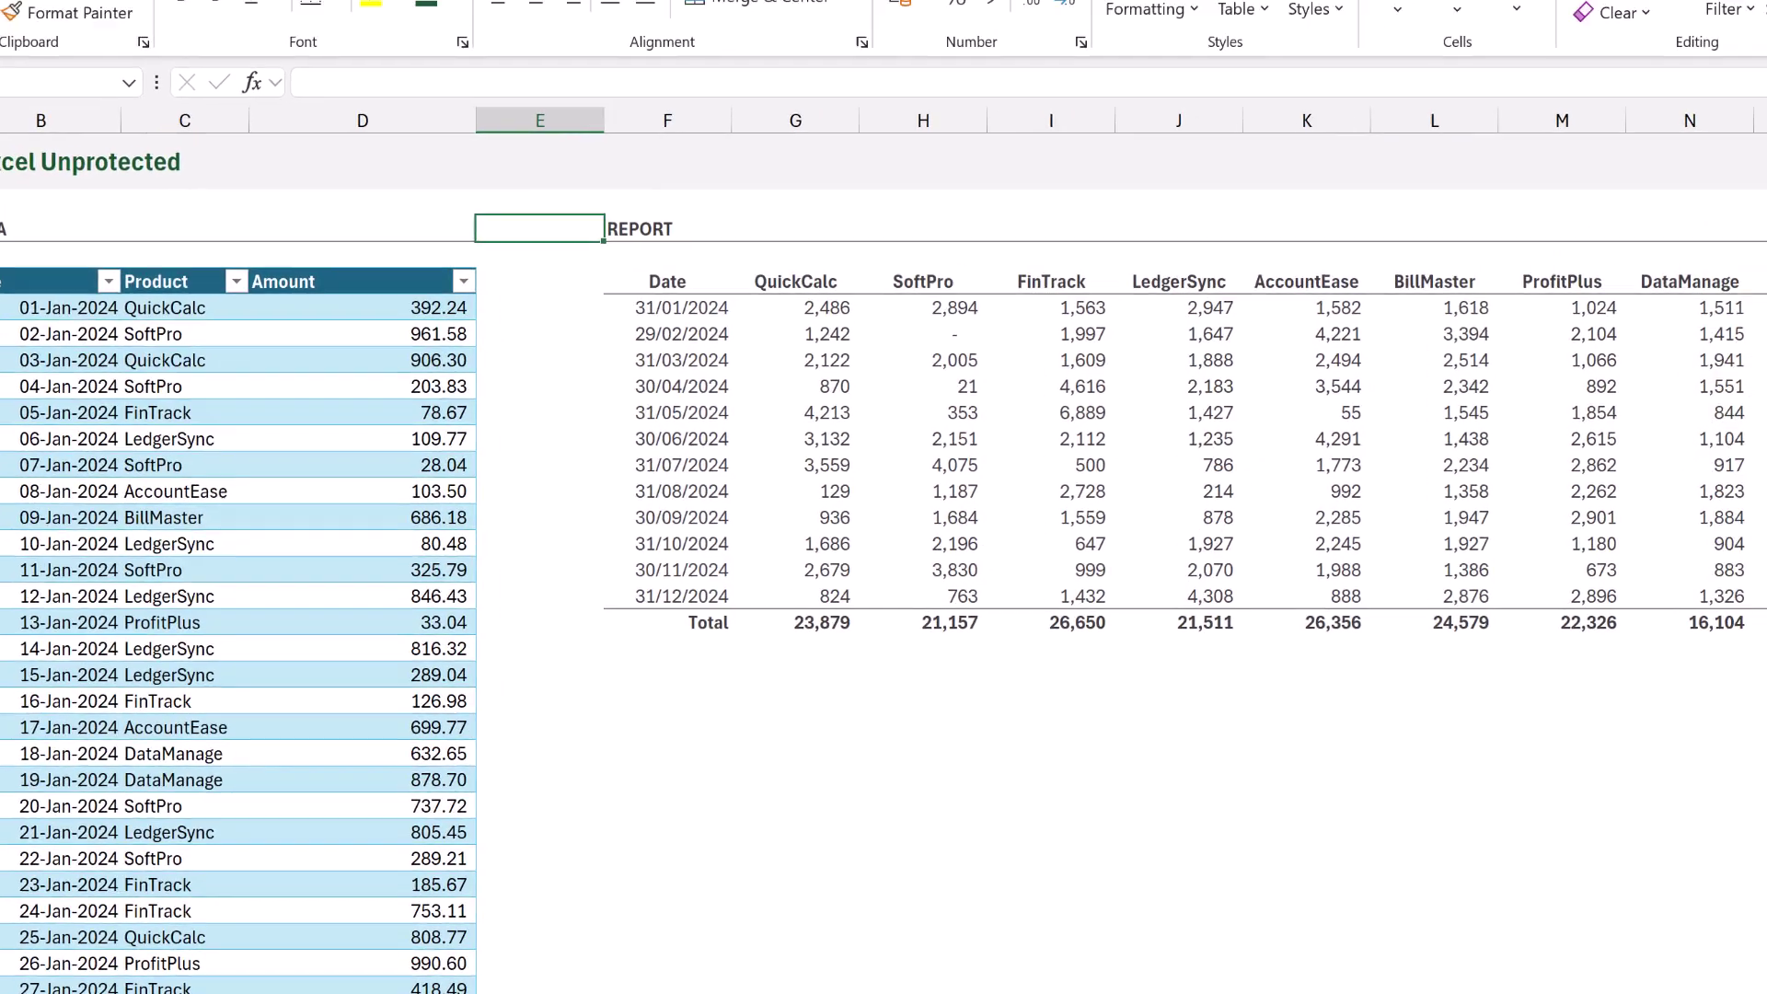
click(188, 73)
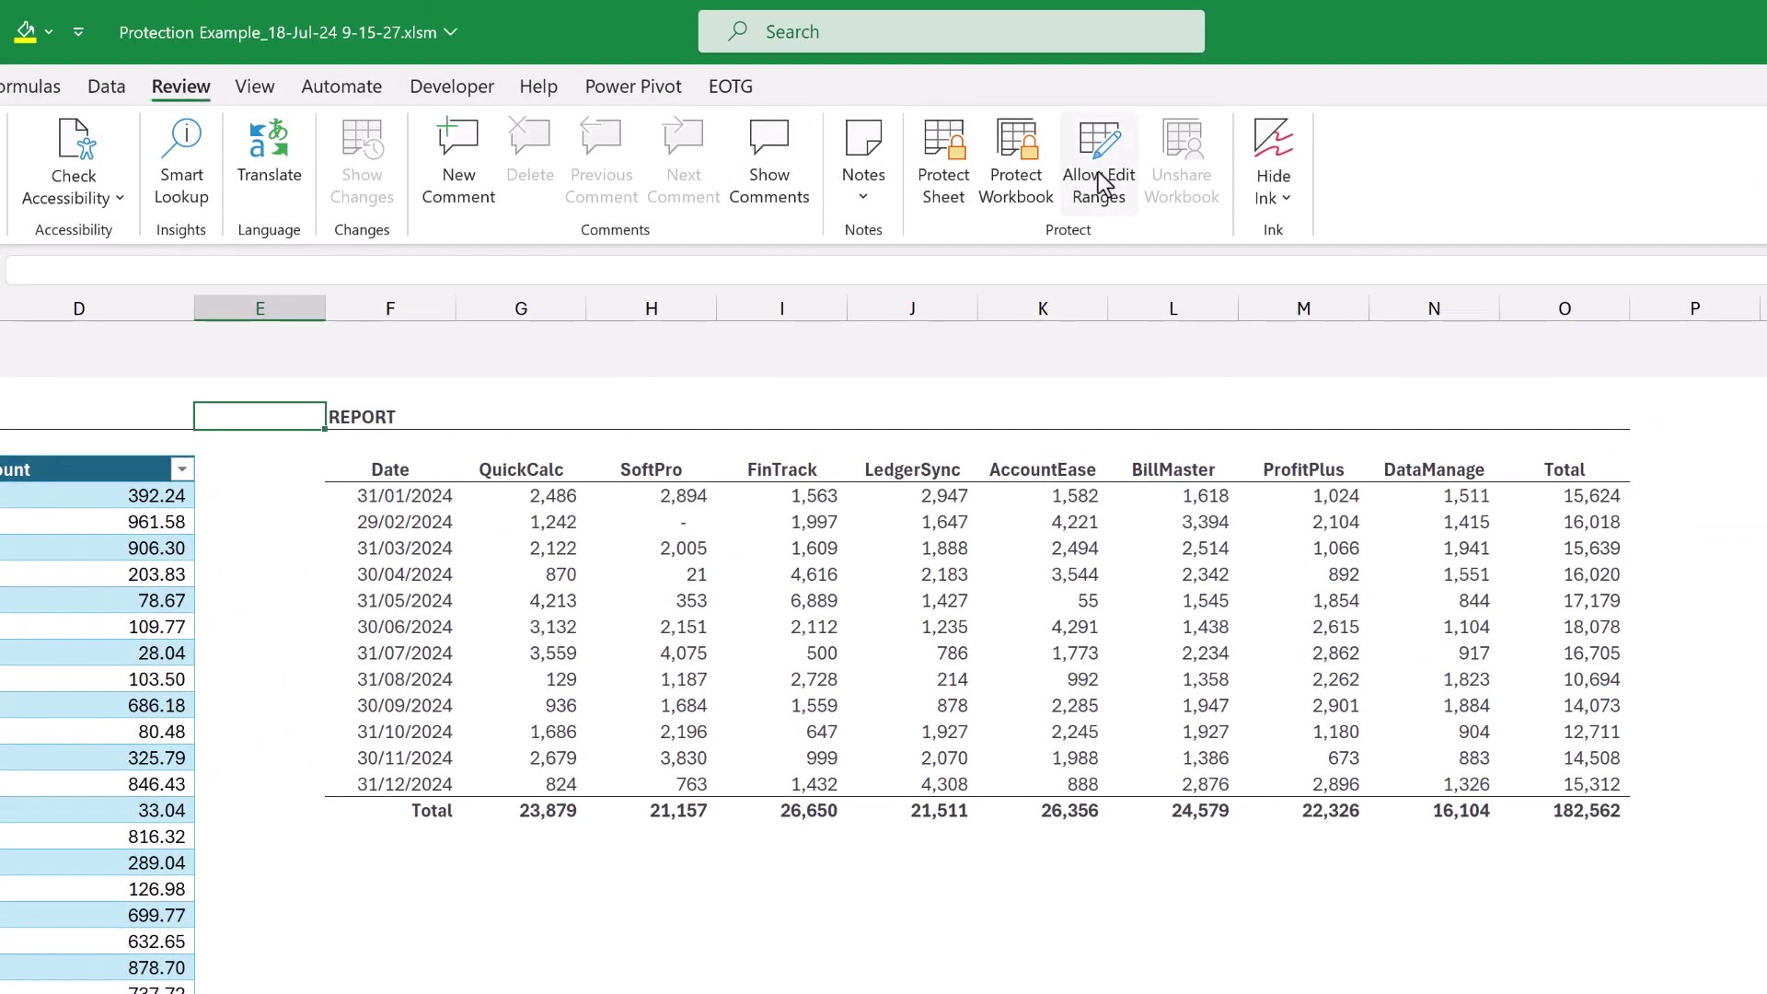
click(1101, 182)
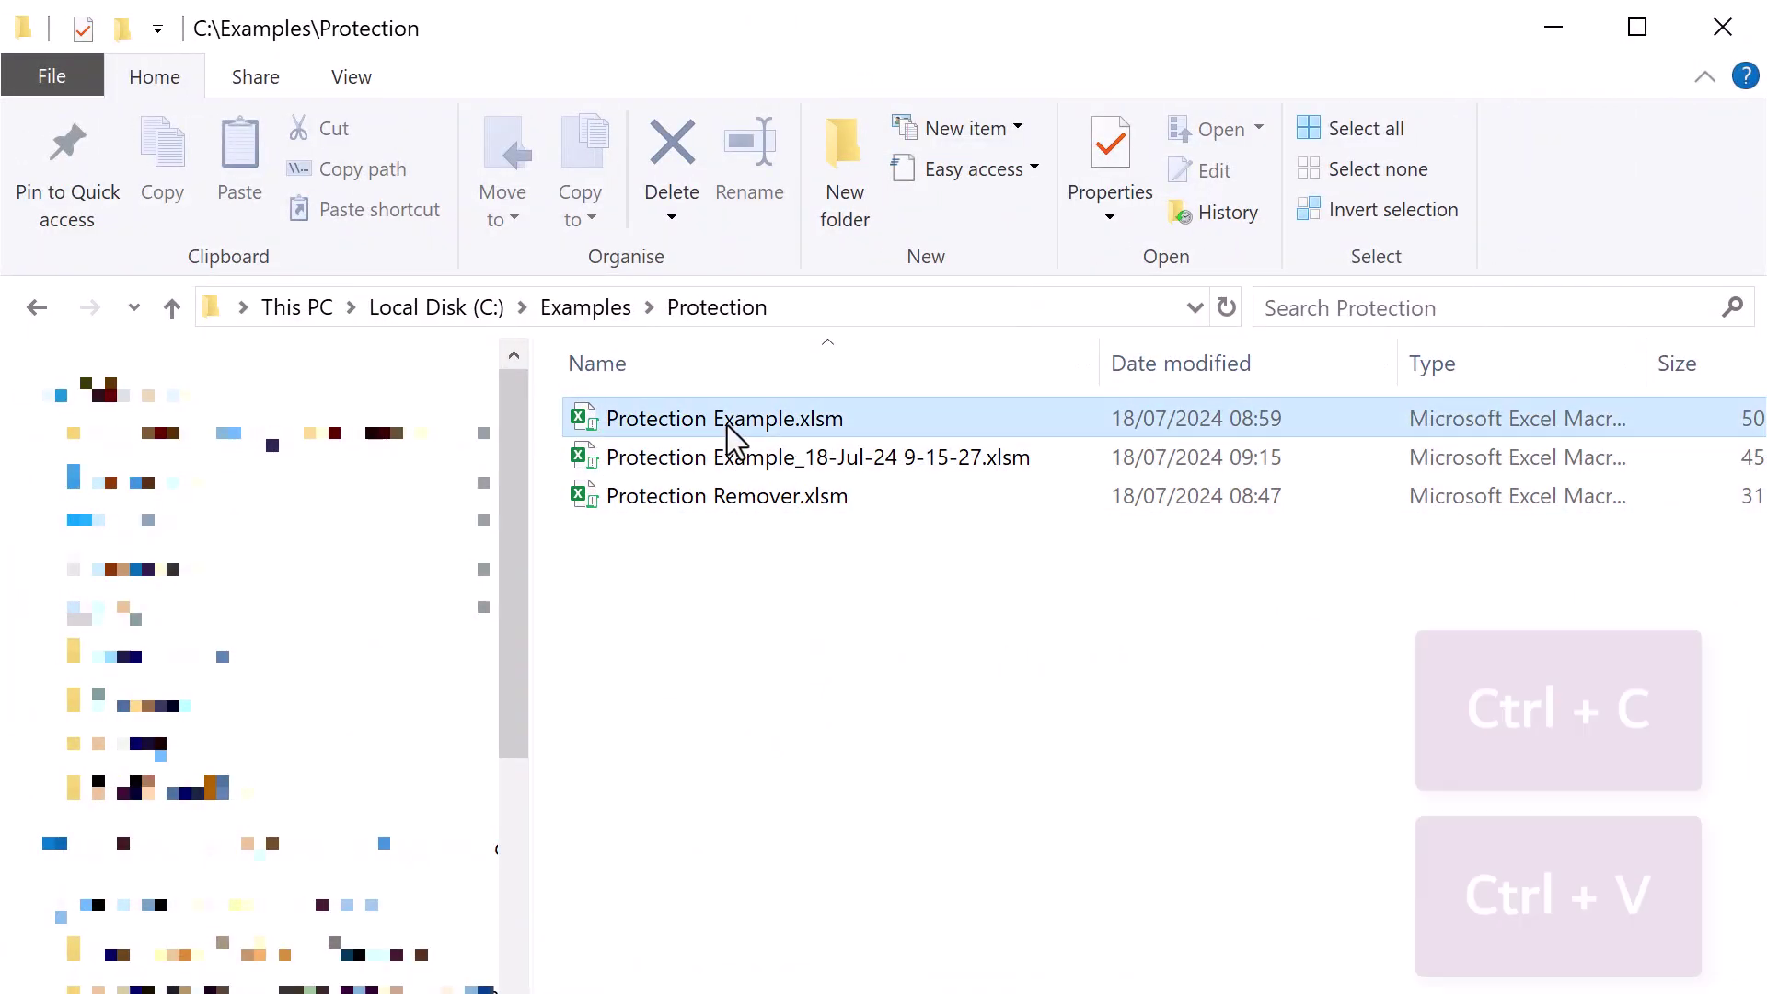
Duplicate Protection Example.xlsm and rename the copy to Protection Example - Copy.xlsm.zip.
click(740, 587)
key(ctrl+v)
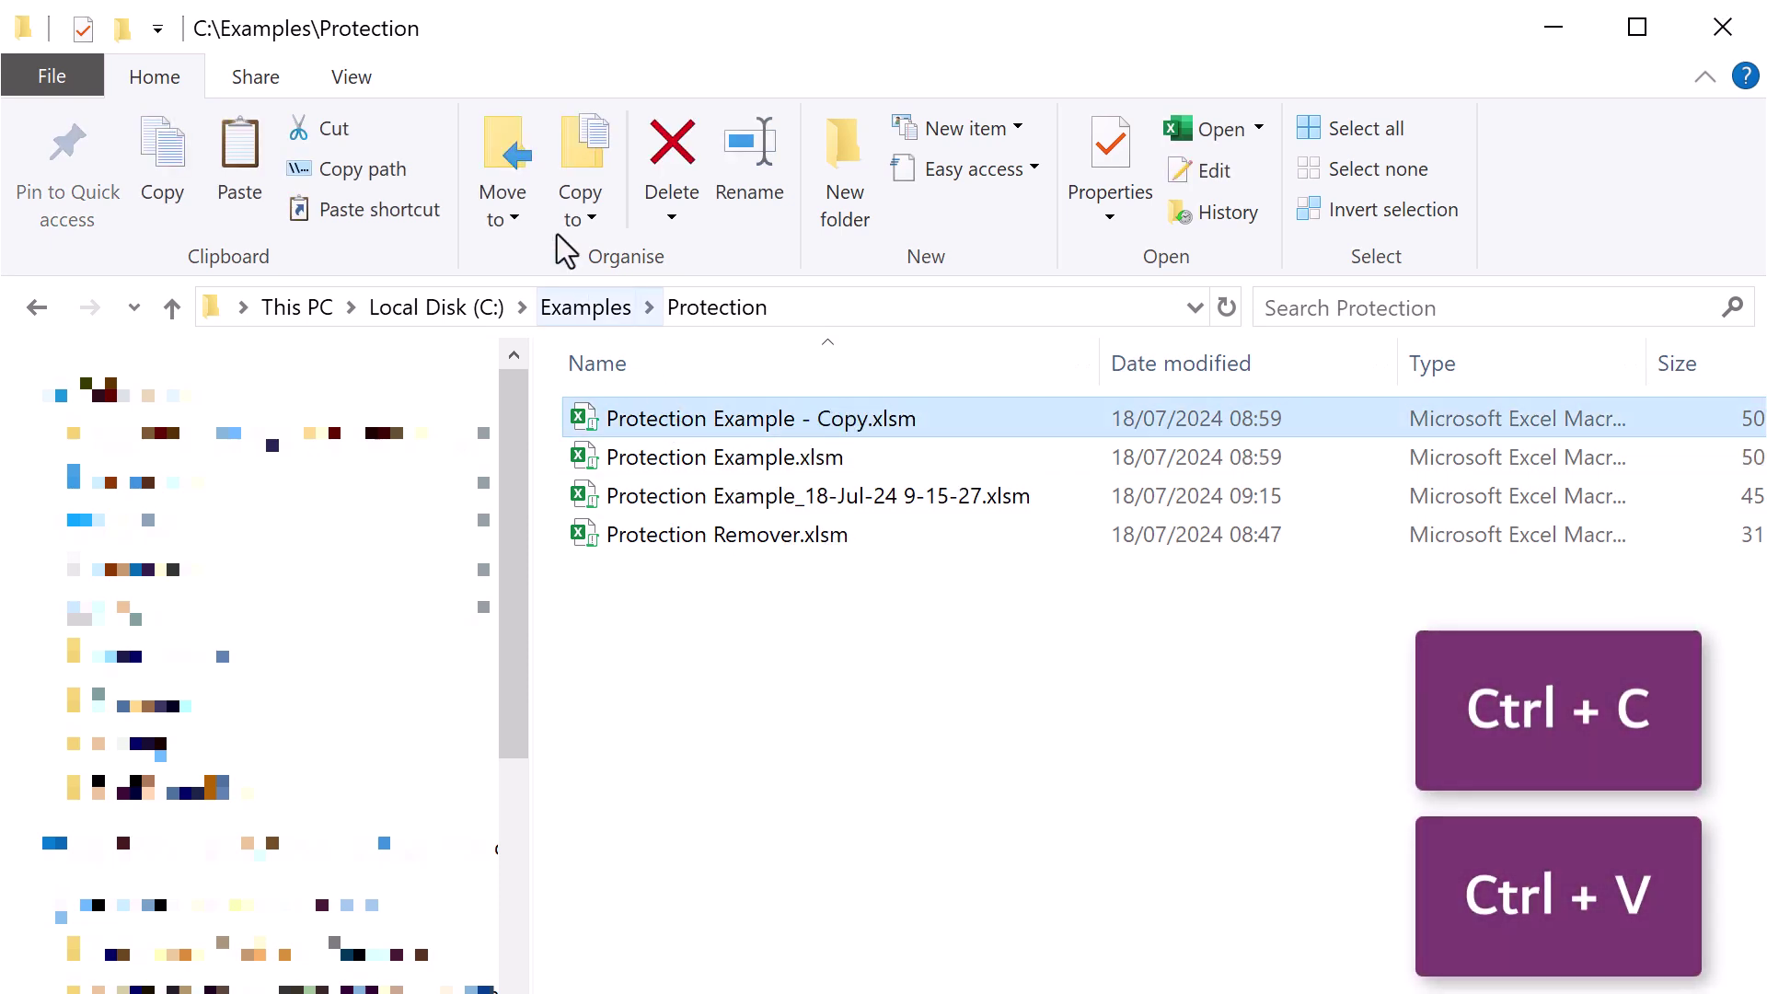
click(369, 77)
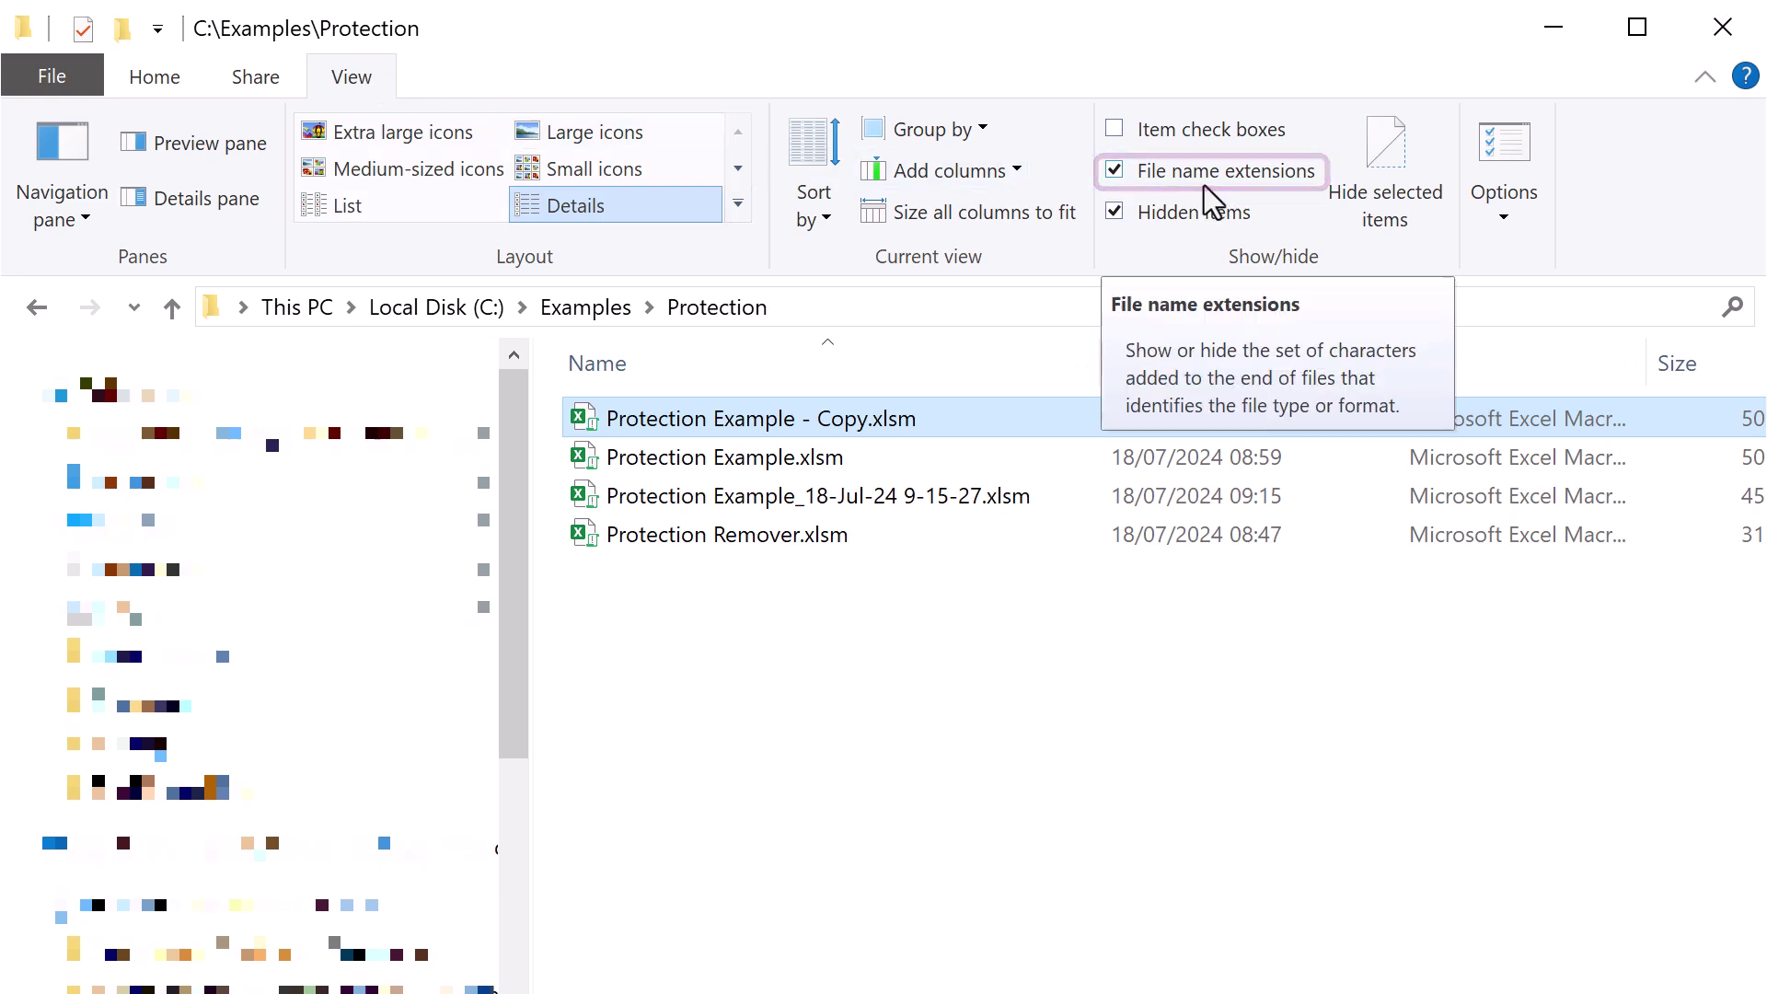
key(F2)
key(Right)
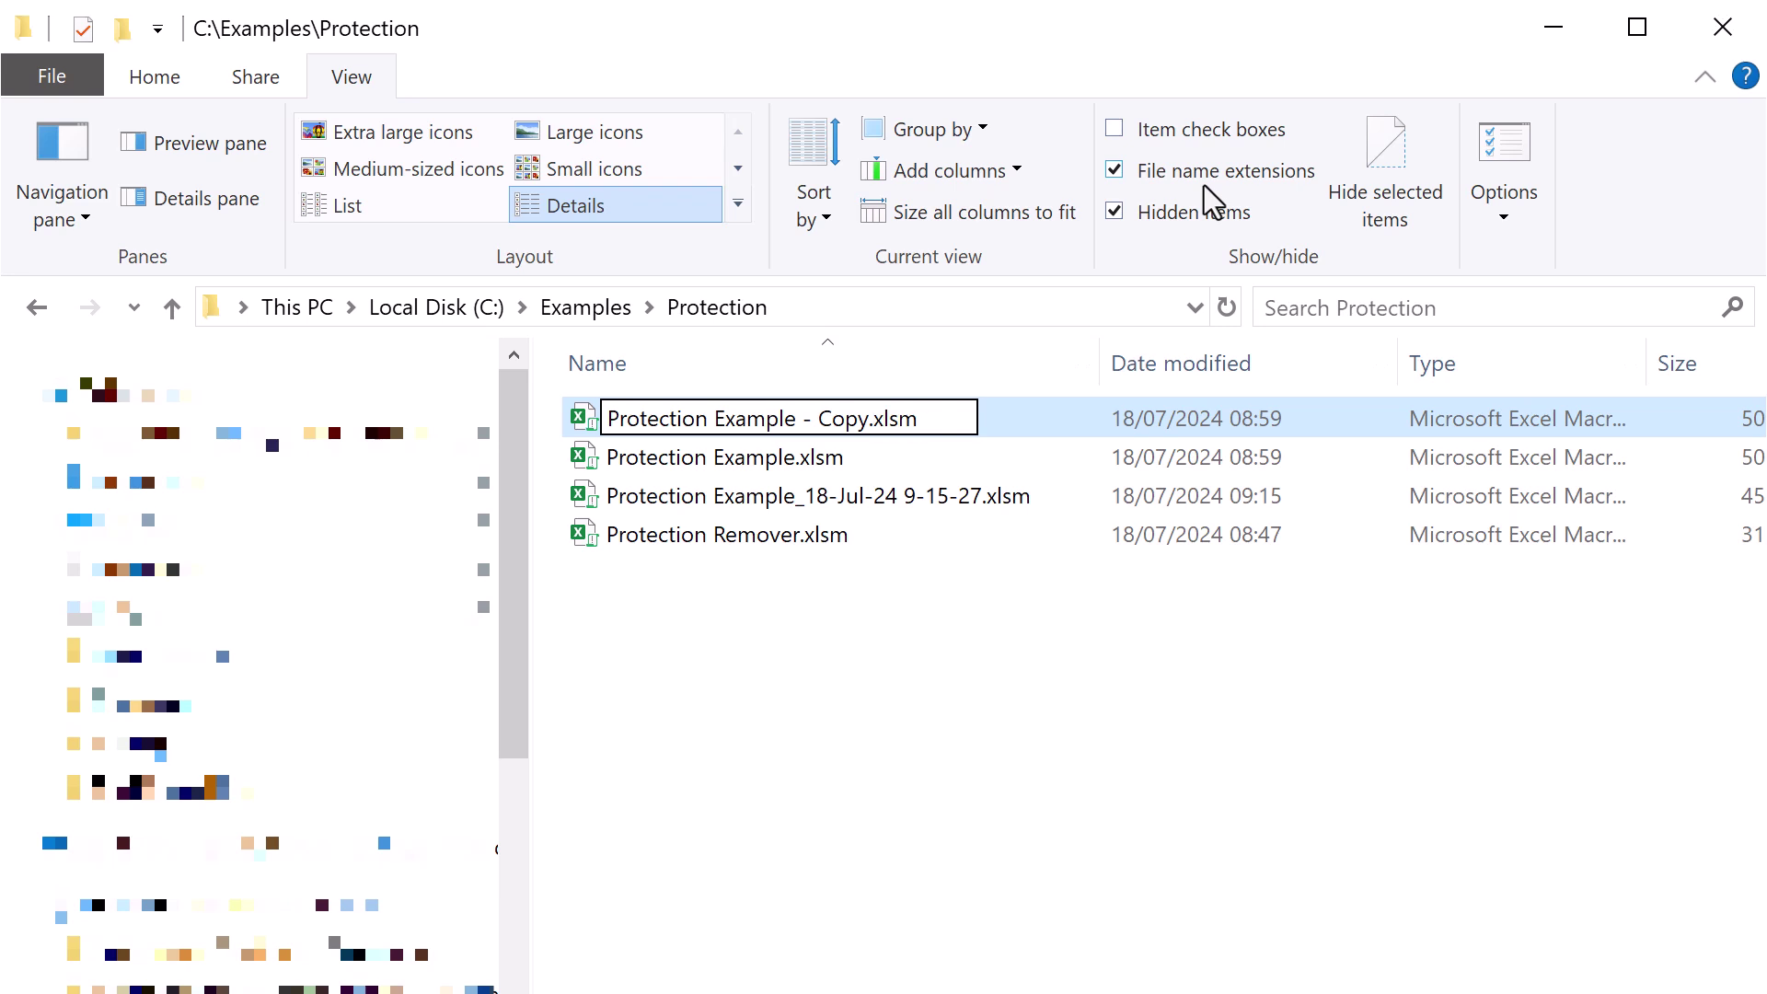
text(.zip)
key(Return)
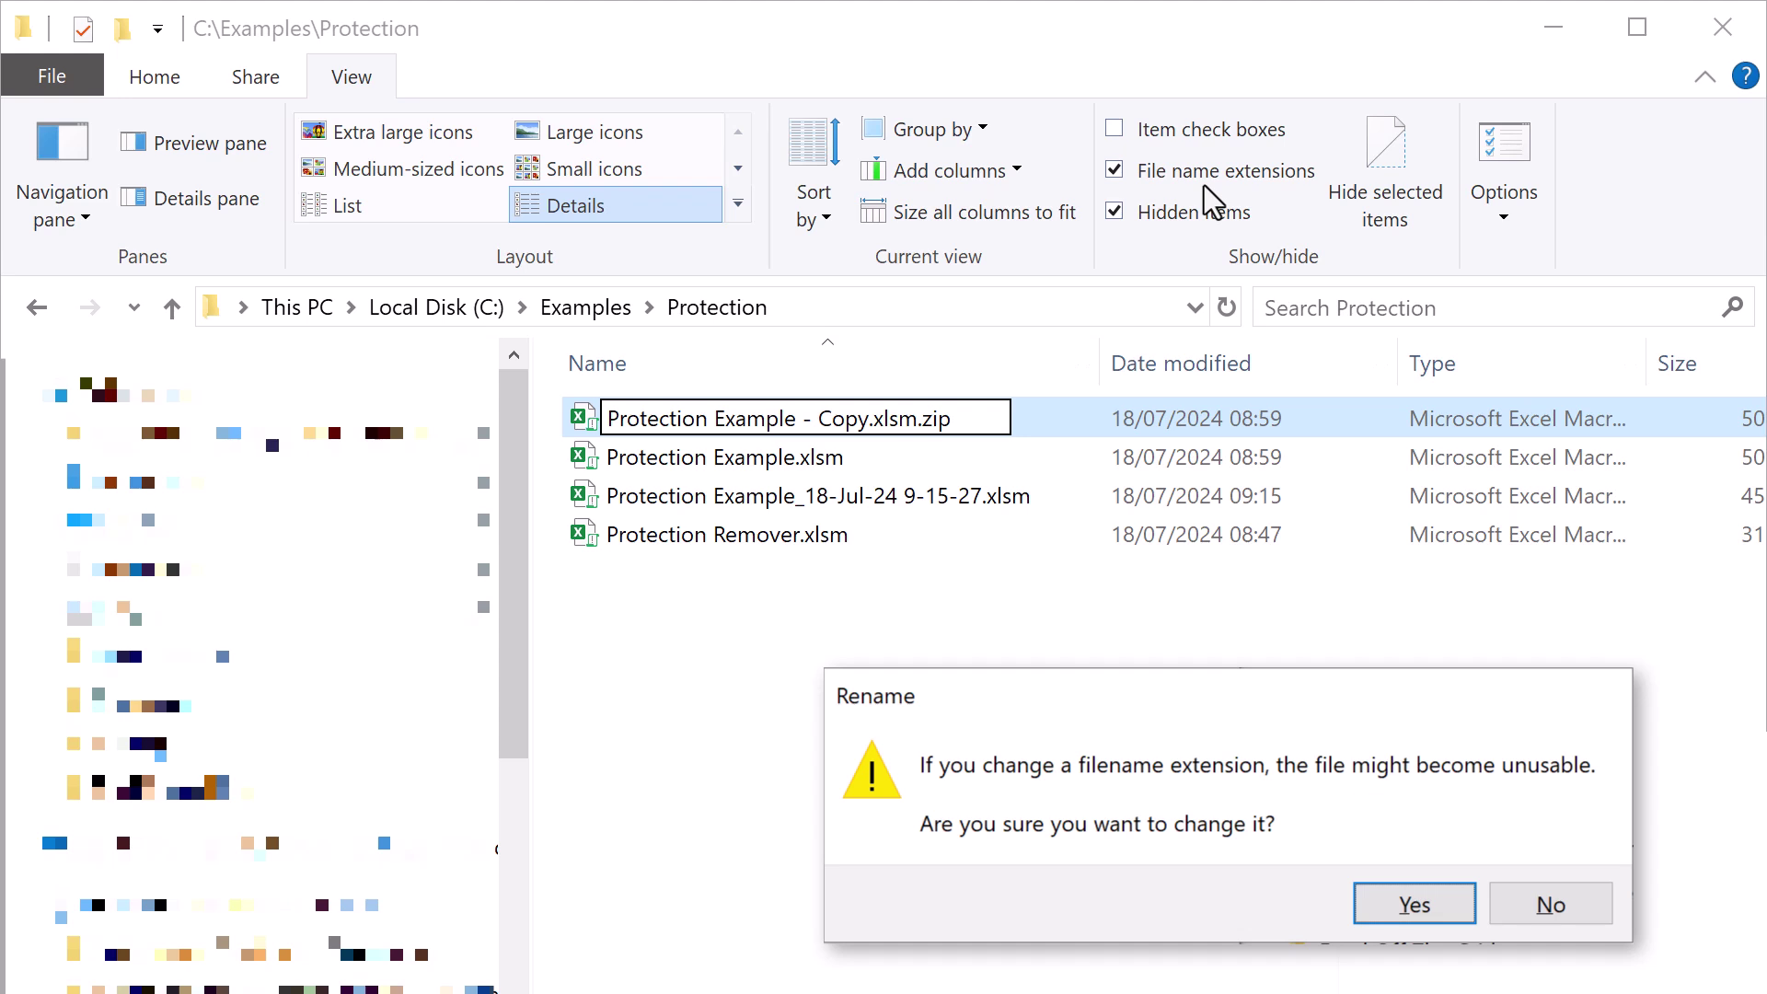
key(Return)
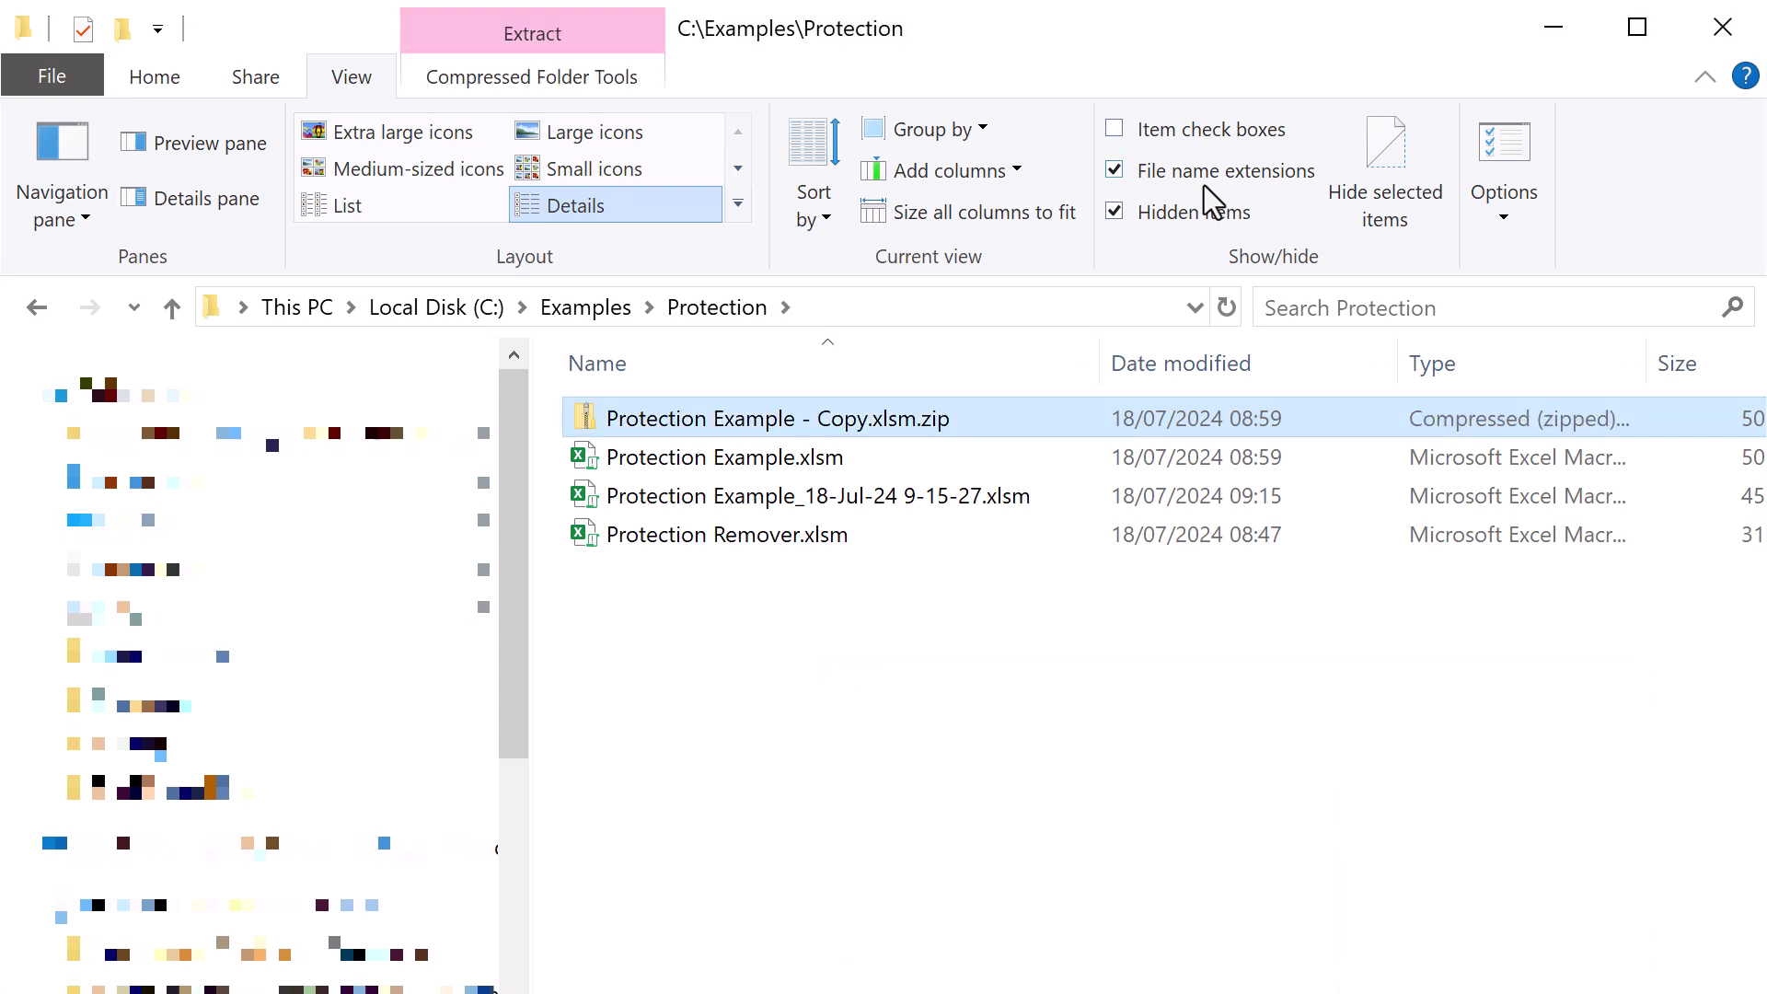
Open the zip, browse into xl\worksheets, and open sheet1.xml.
double_click(831, 417)
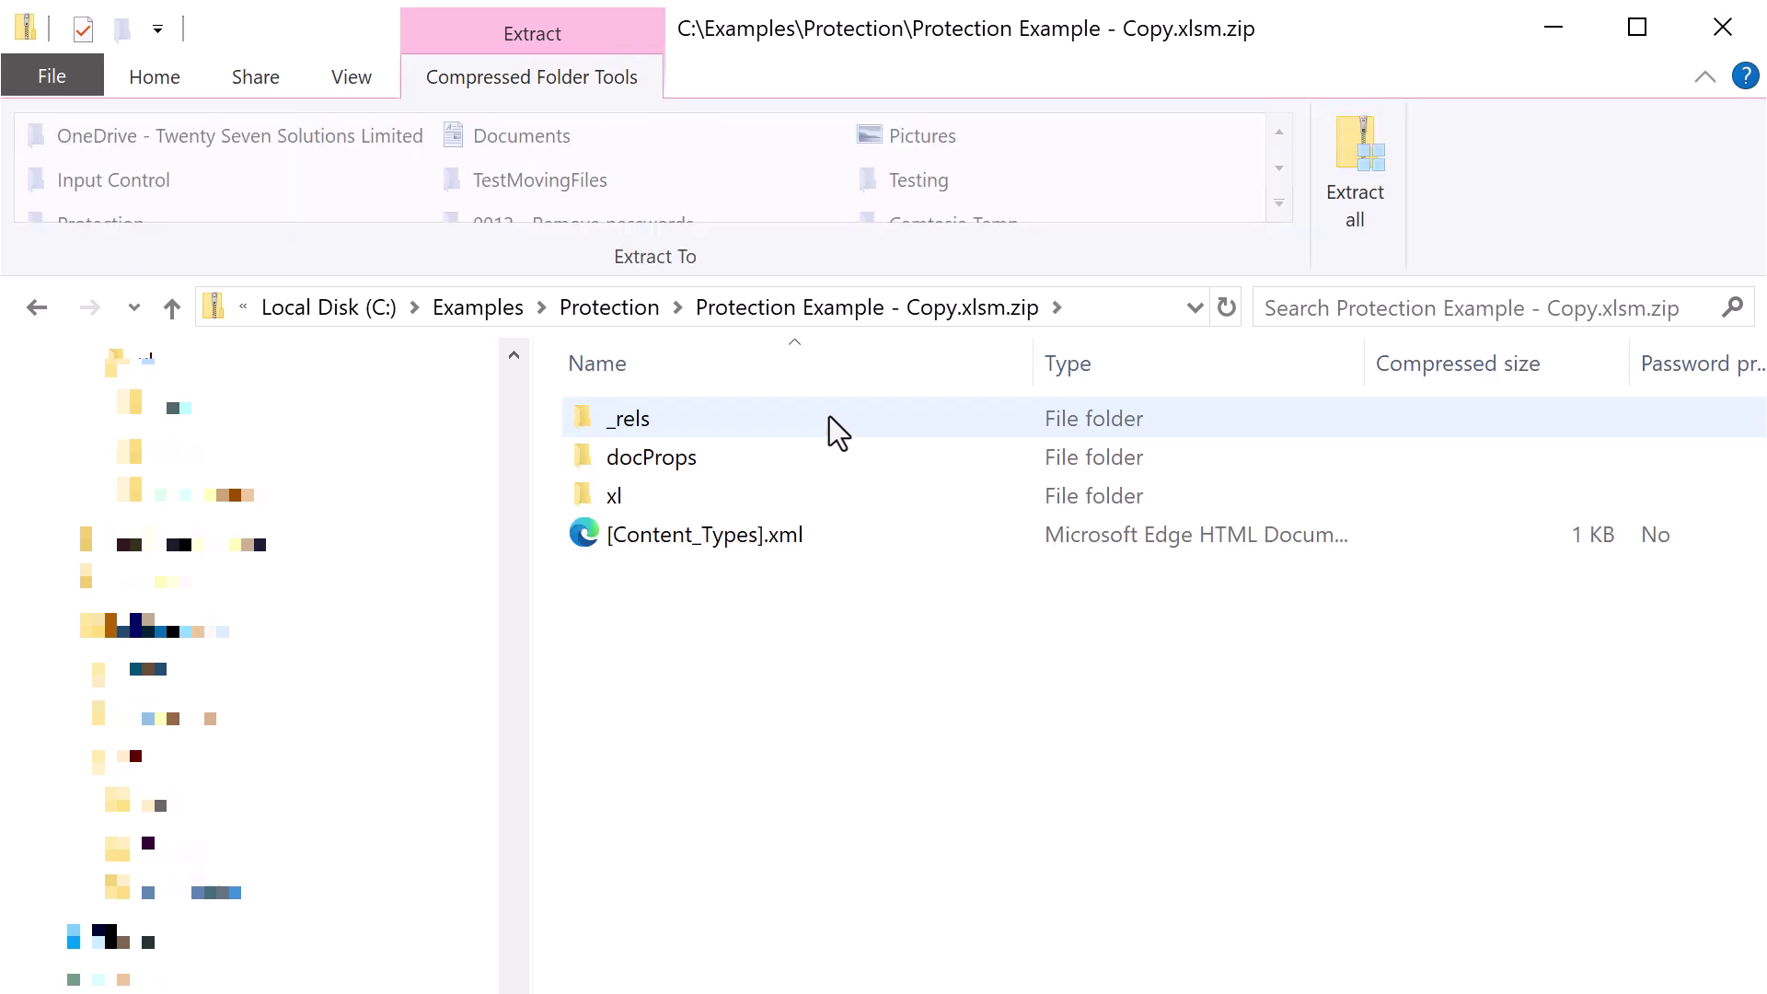
double_click(773, 491)
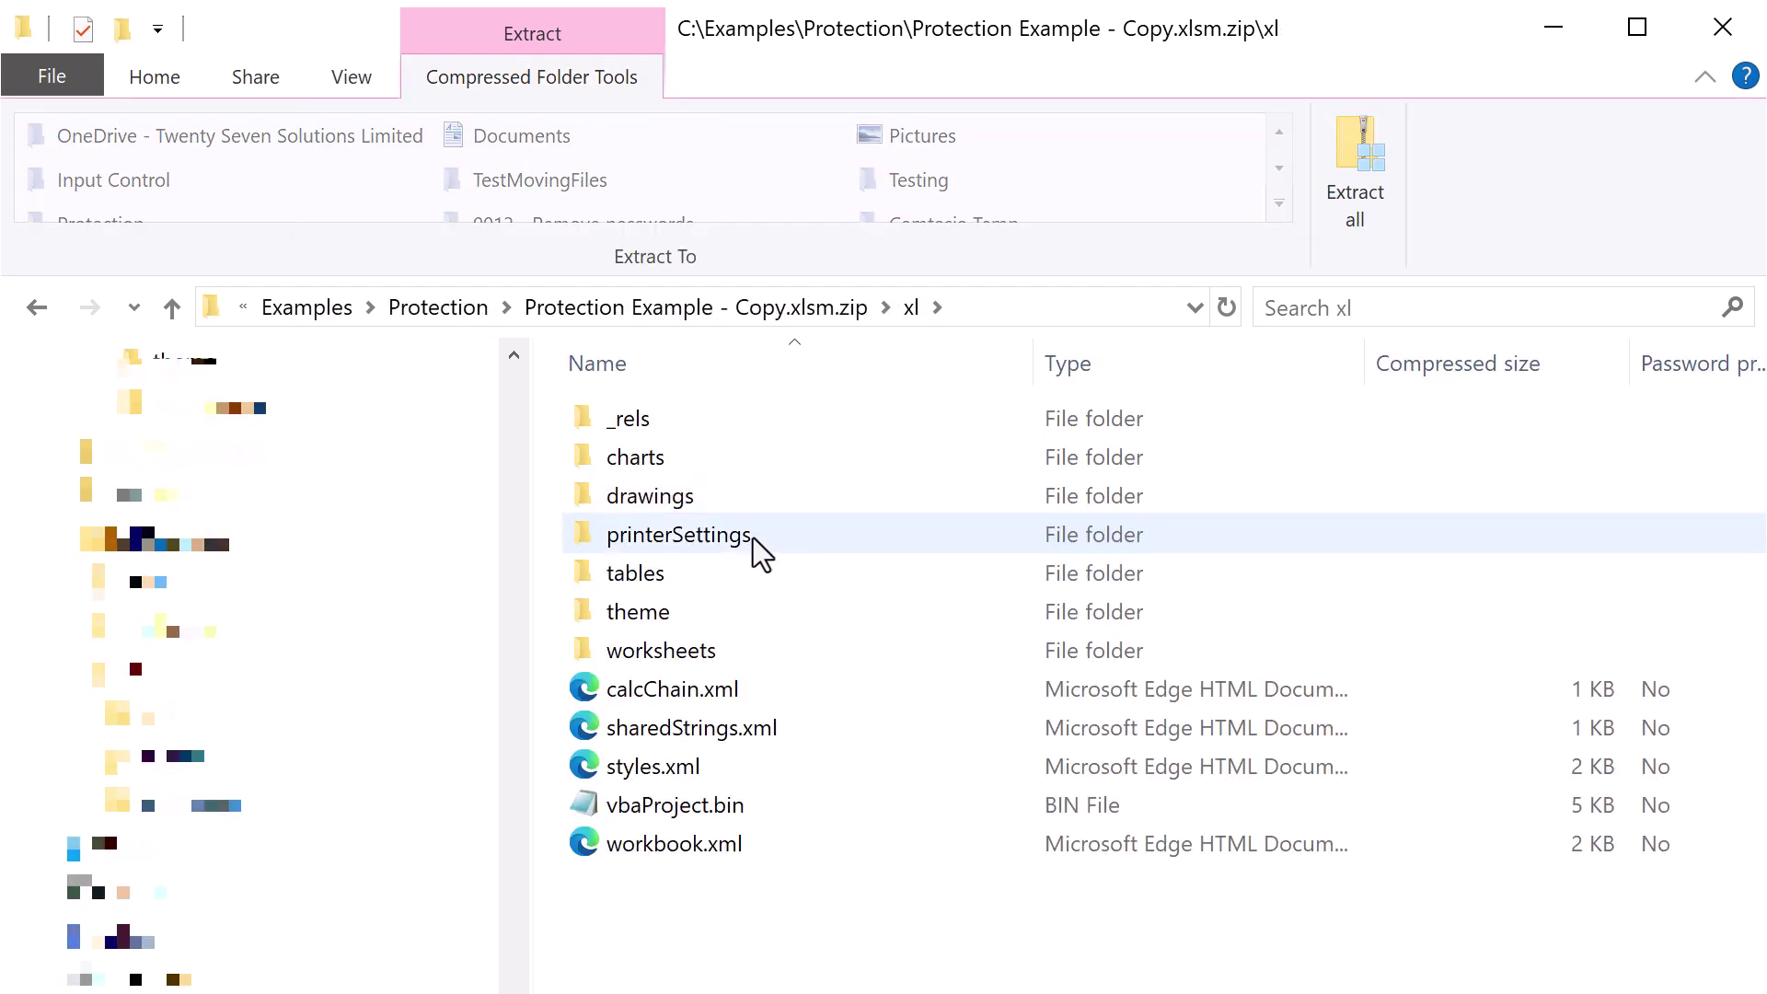
click(731, 648)
double_click(730, 647)
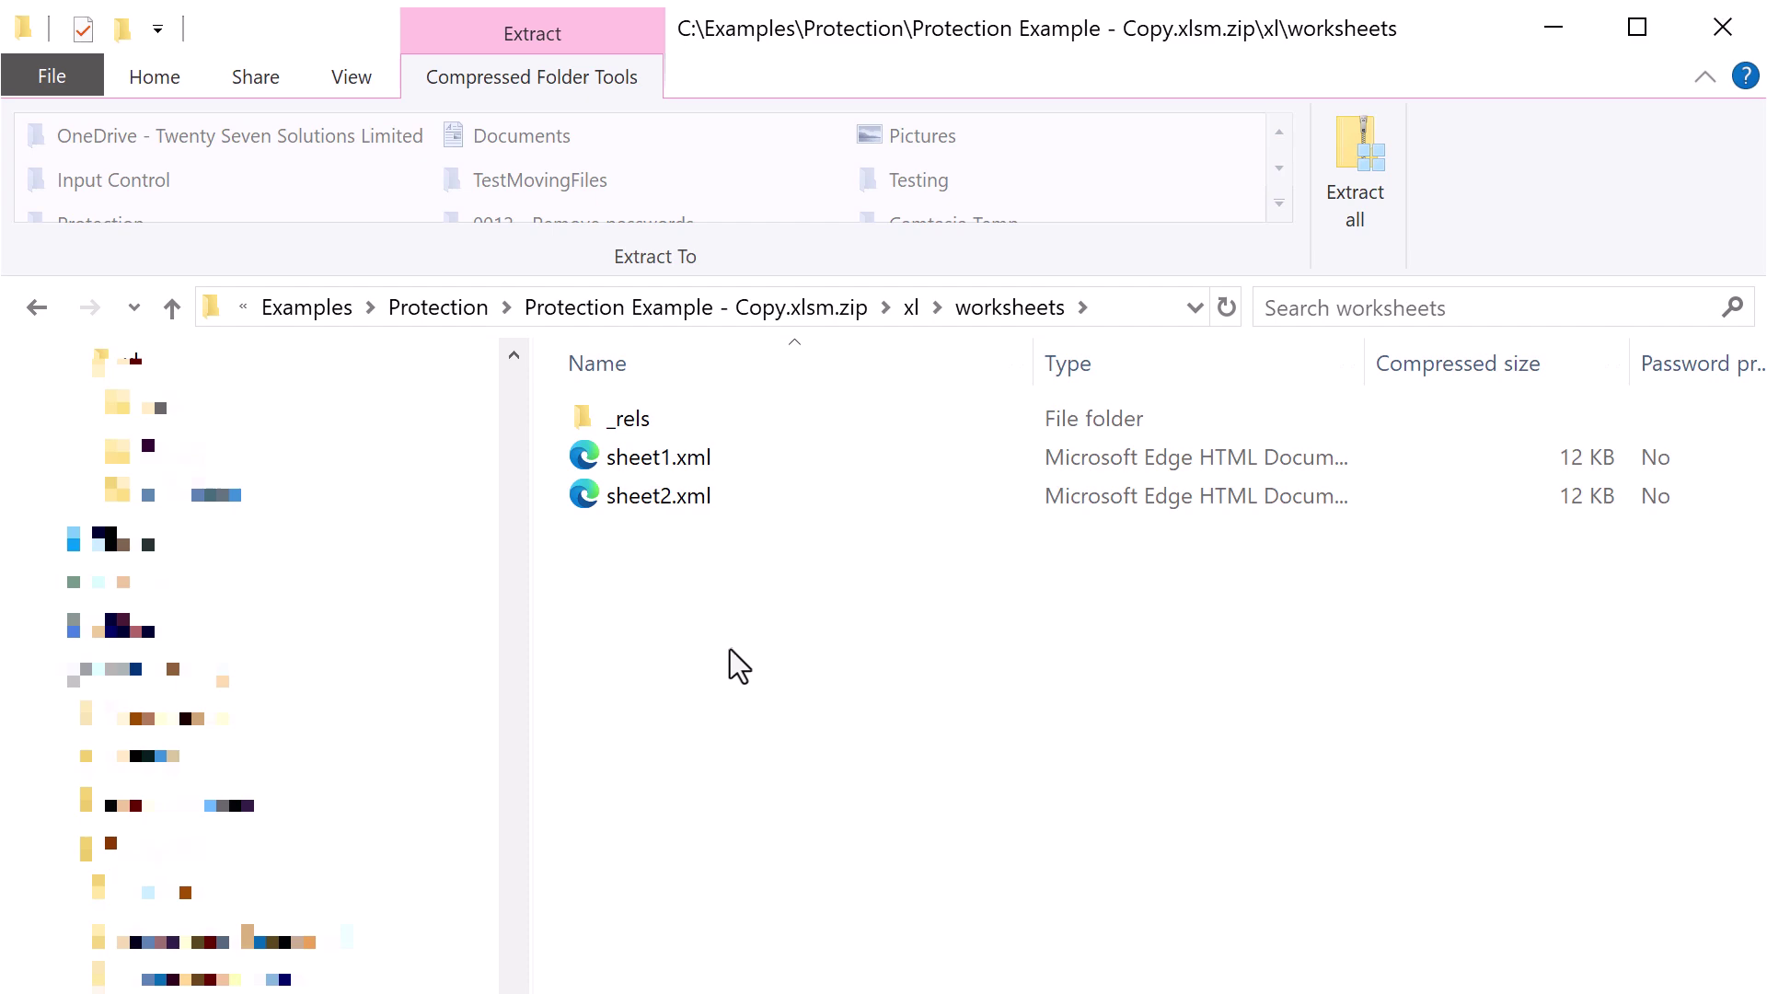
click(655, 454)
double_click(655, 455)
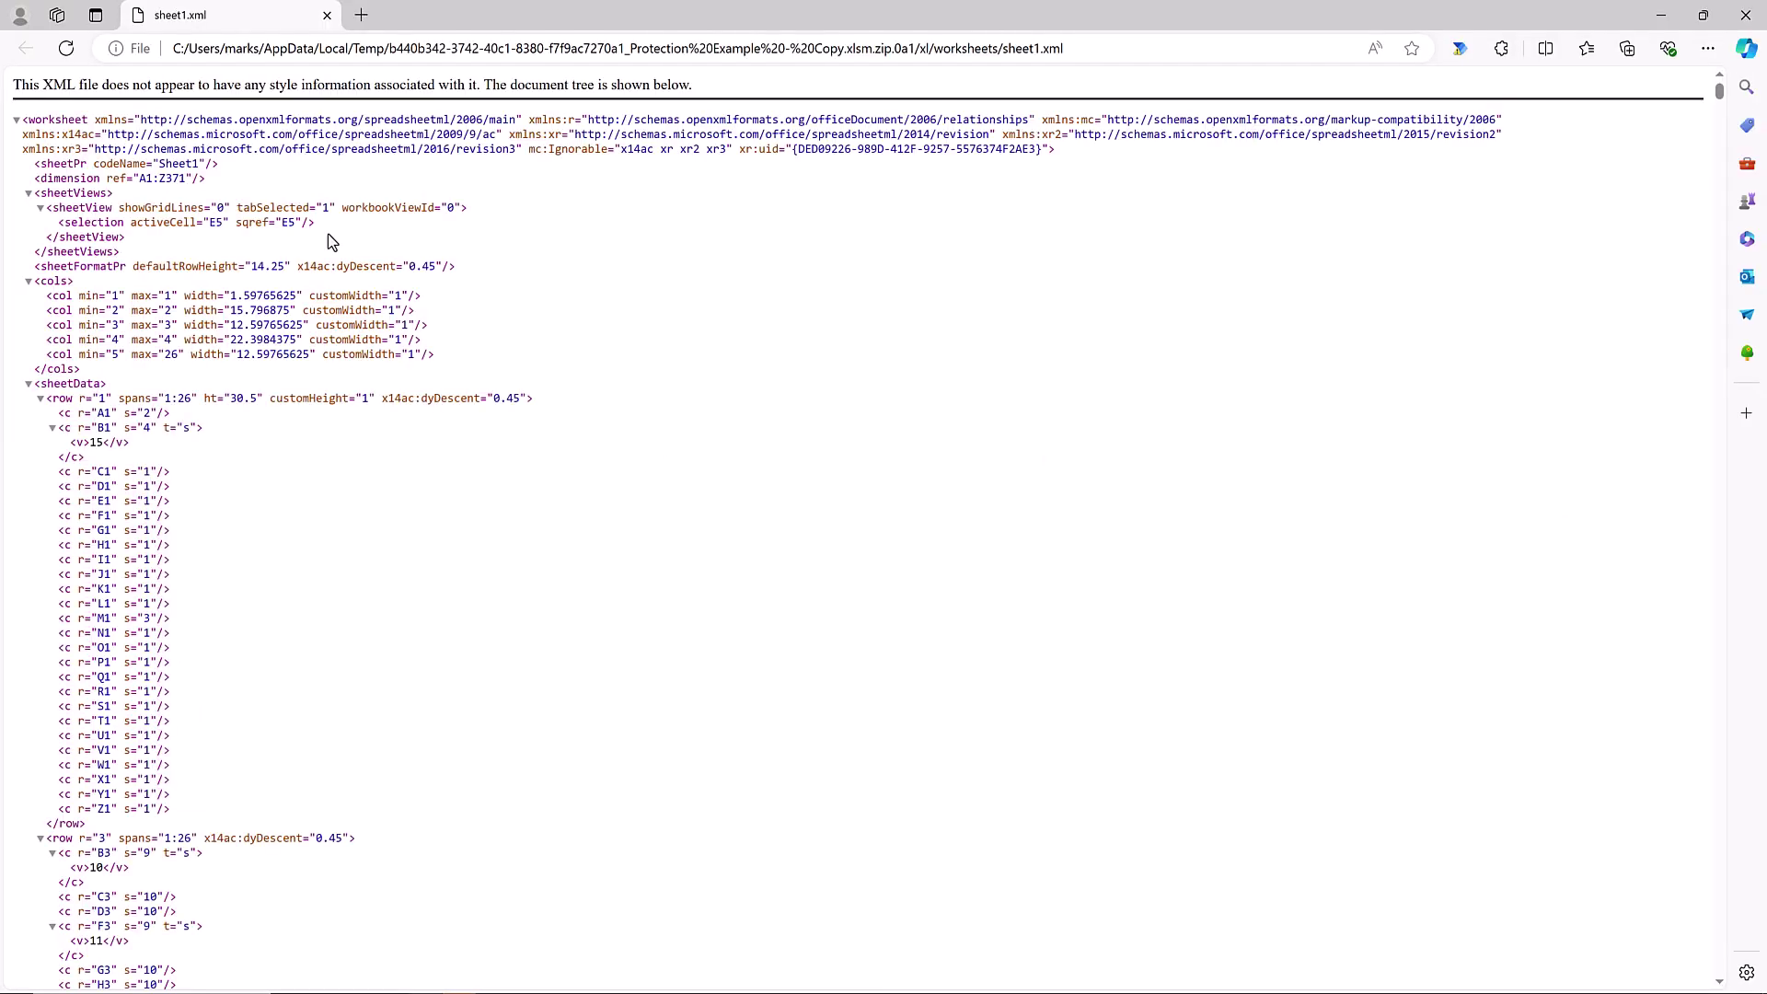
Search the XML page for 'sheetProte' to find the sheetProtection element.
key(ctrl+f)
text(sheet)
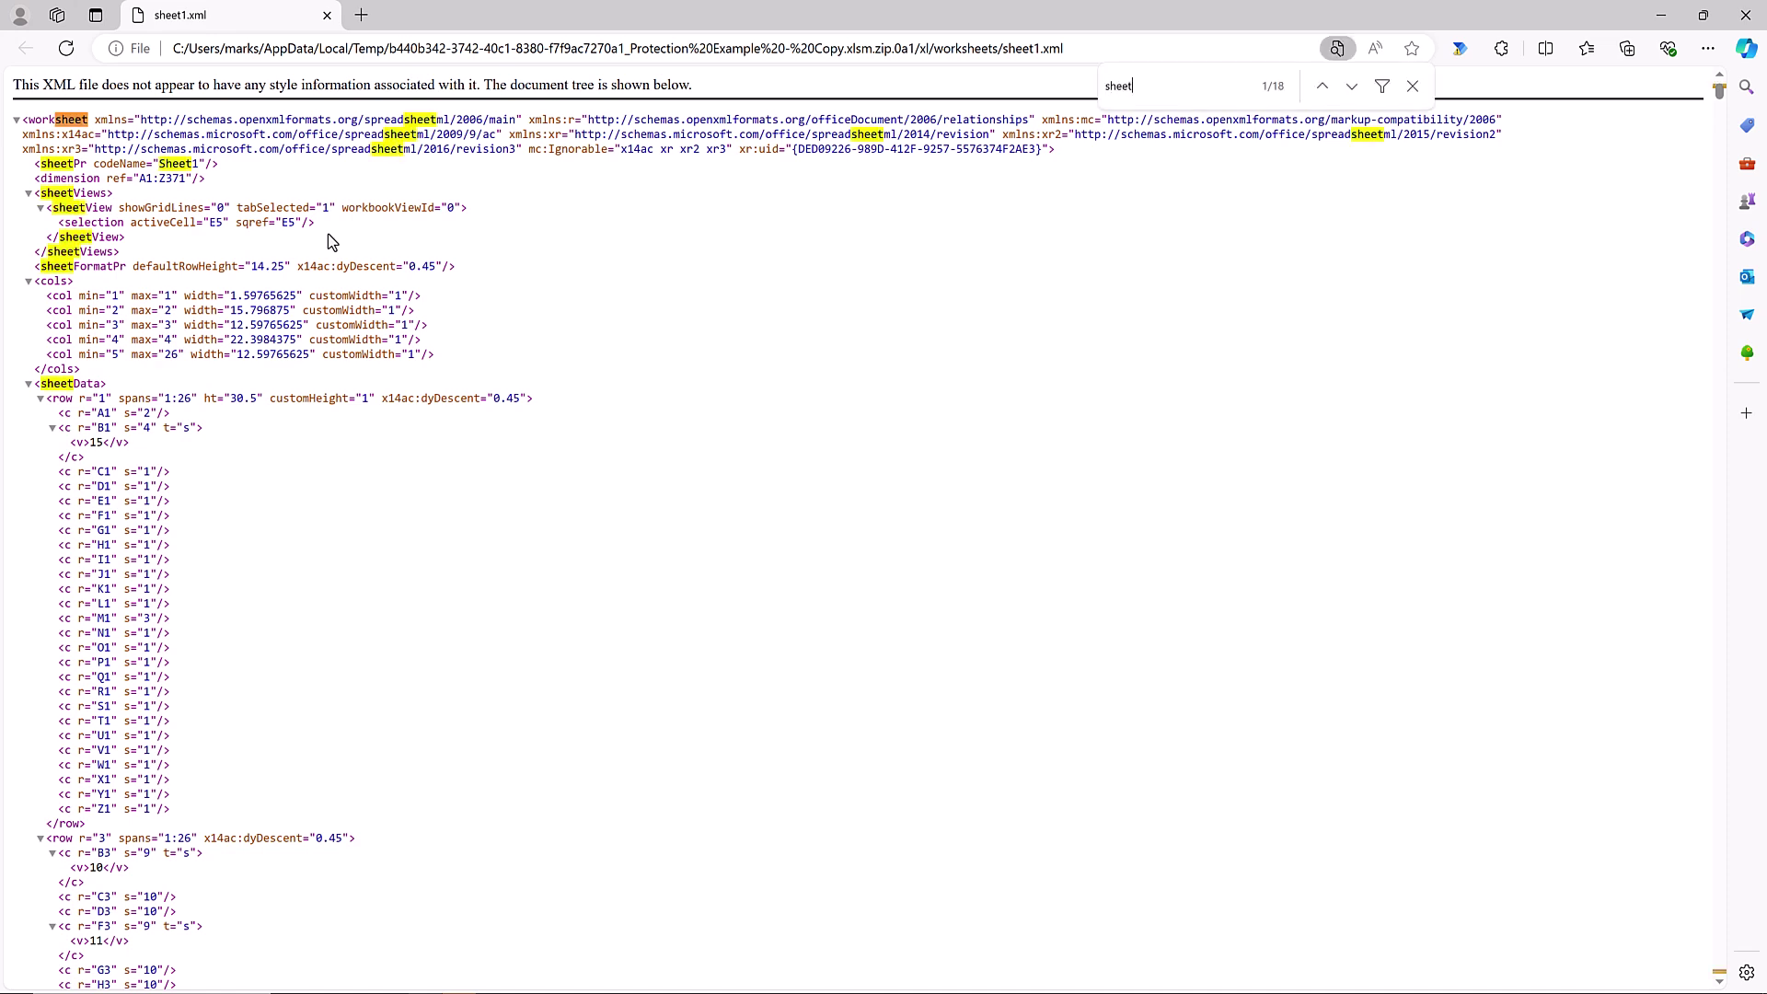
text(Protection)
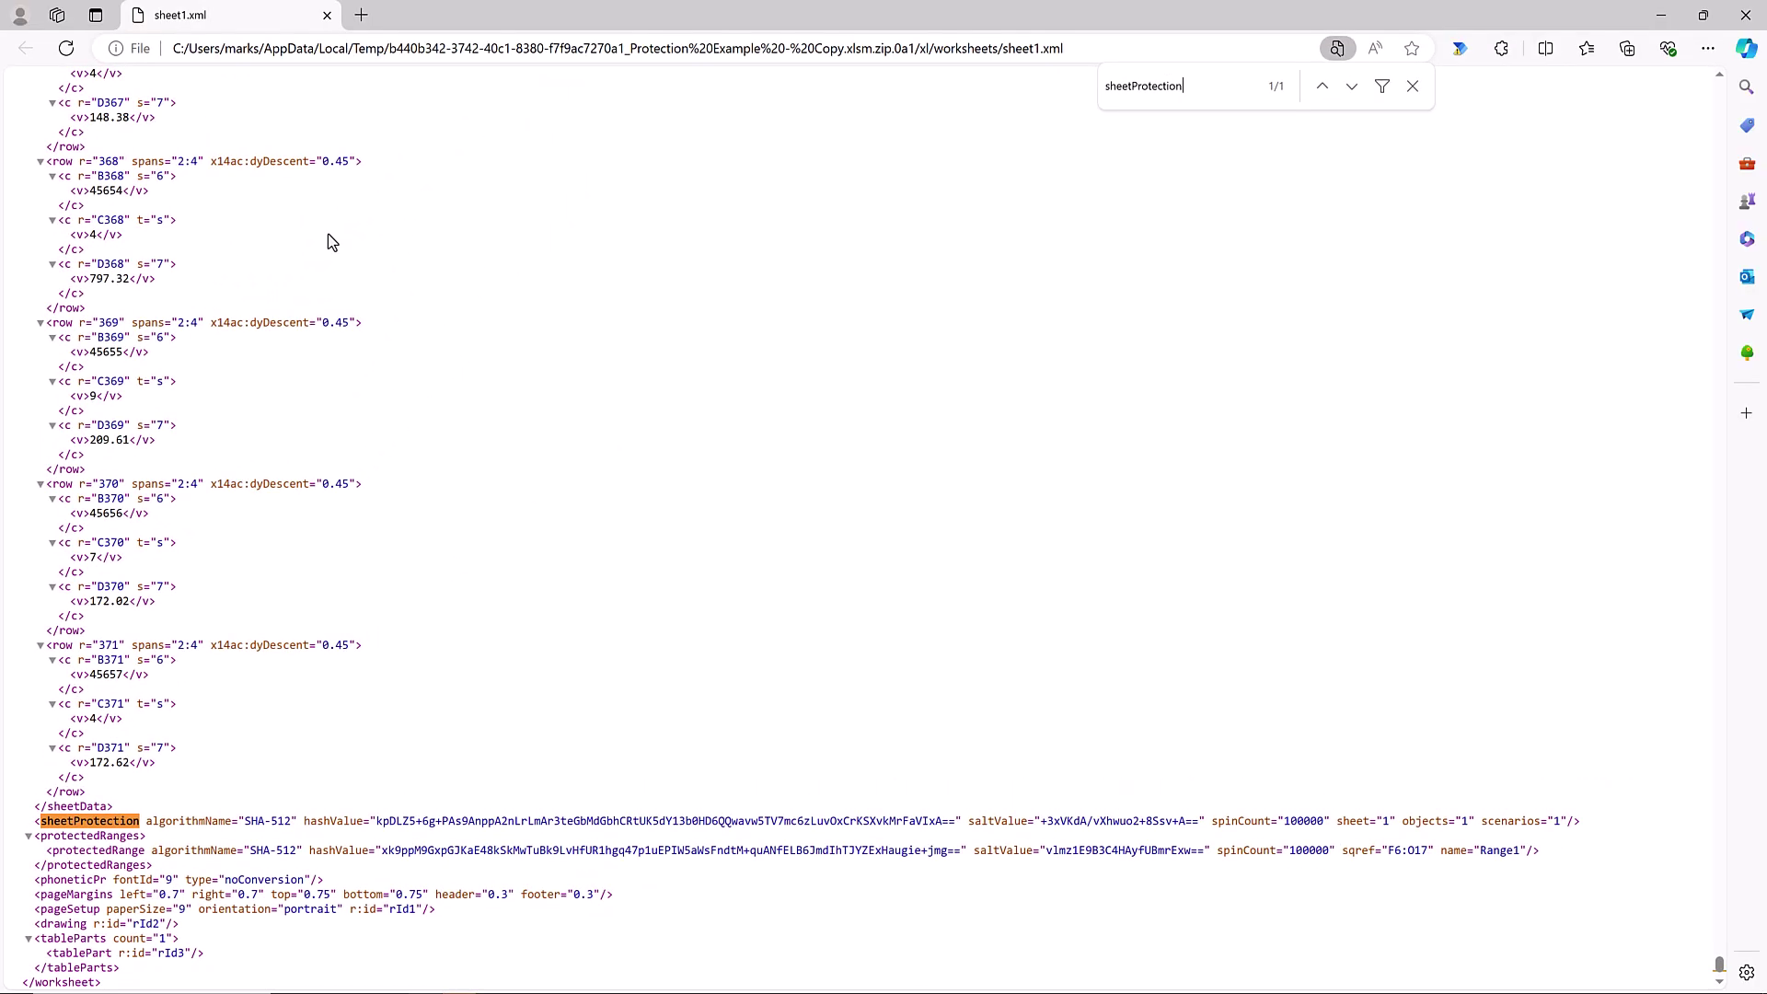
Close the XML viewer and copy sheet1.xml from the zip into the Protection folder.
click(1745, 15)
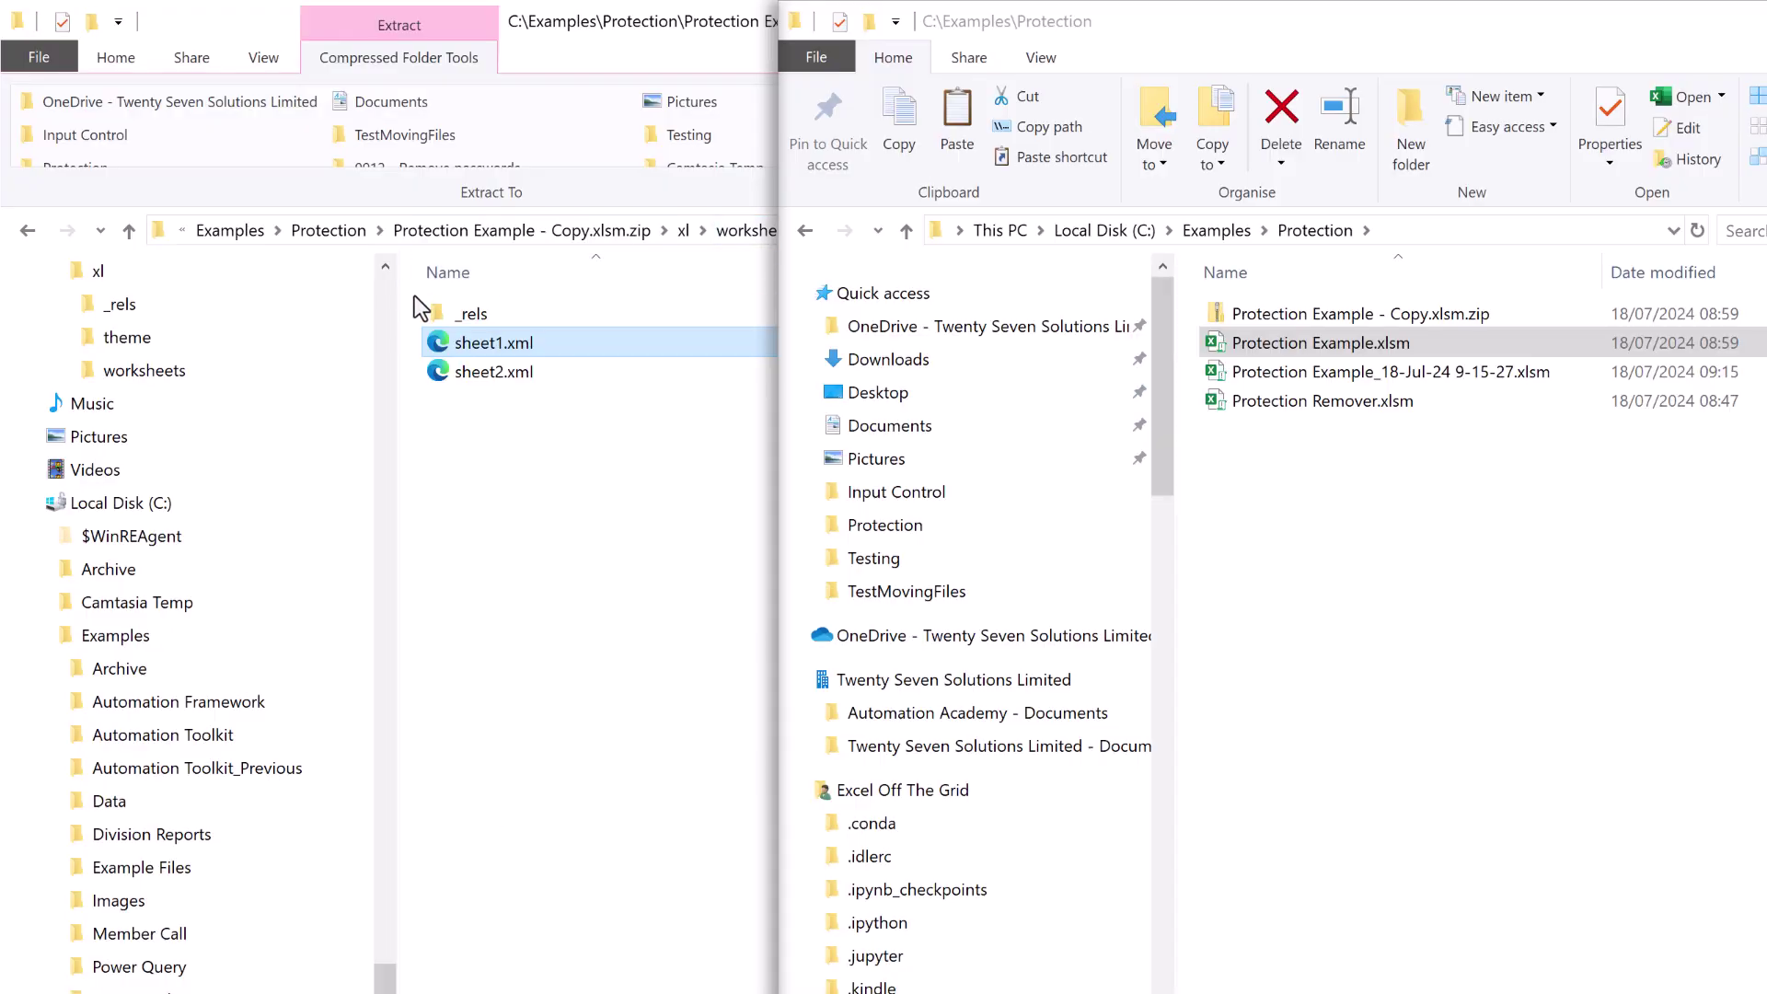
drag(477, 339, 1335, 555)
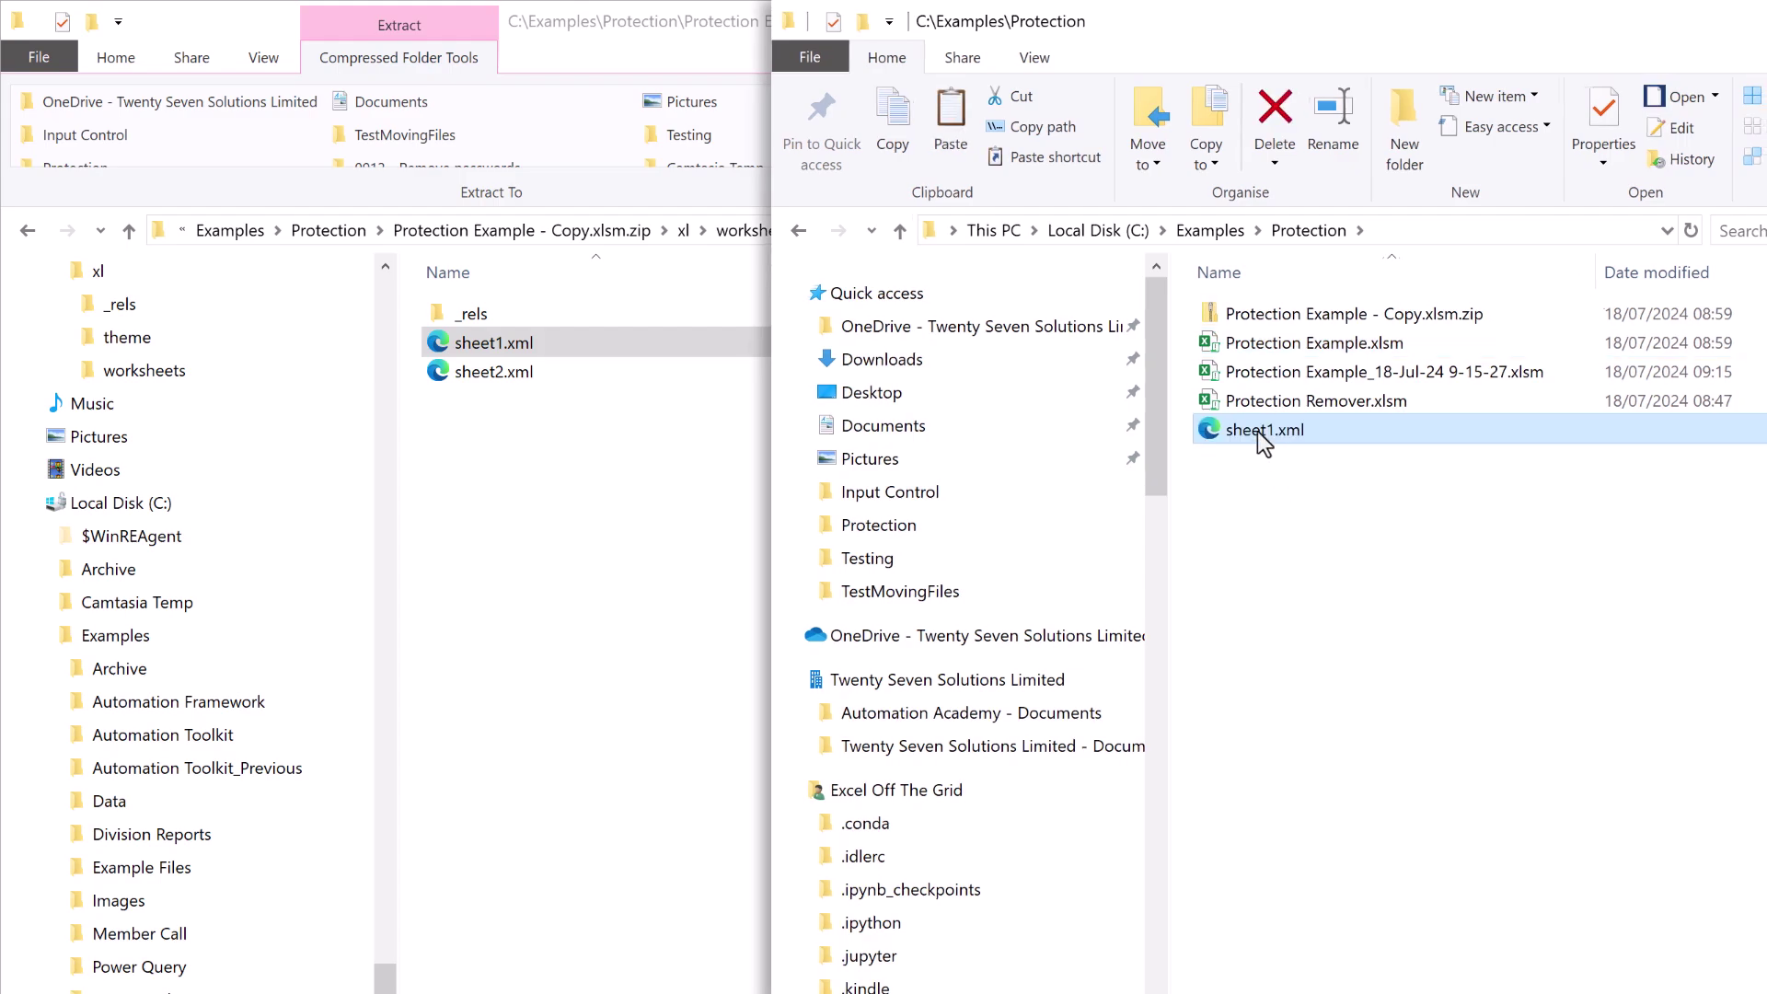
right_click(1257, 430)
Open the extracted sheet1.xml in Notepad and move the window up for more room.
mouse_move(994, 686)
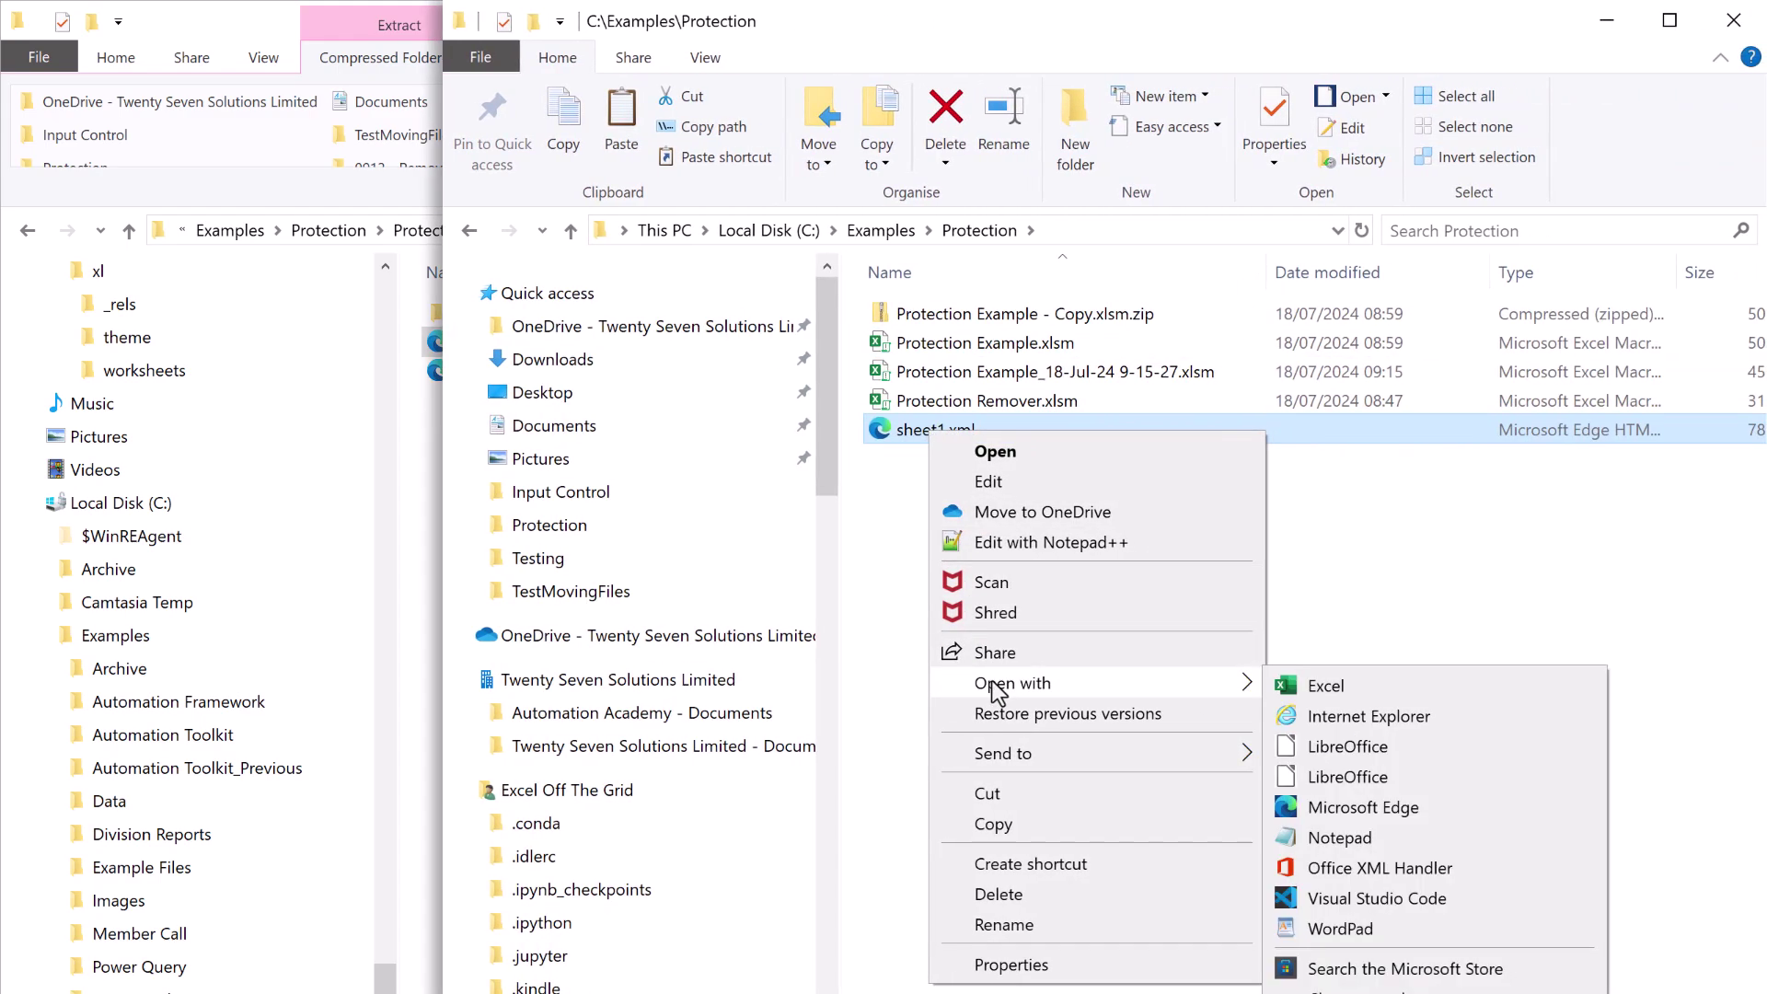
click(1312, 836)
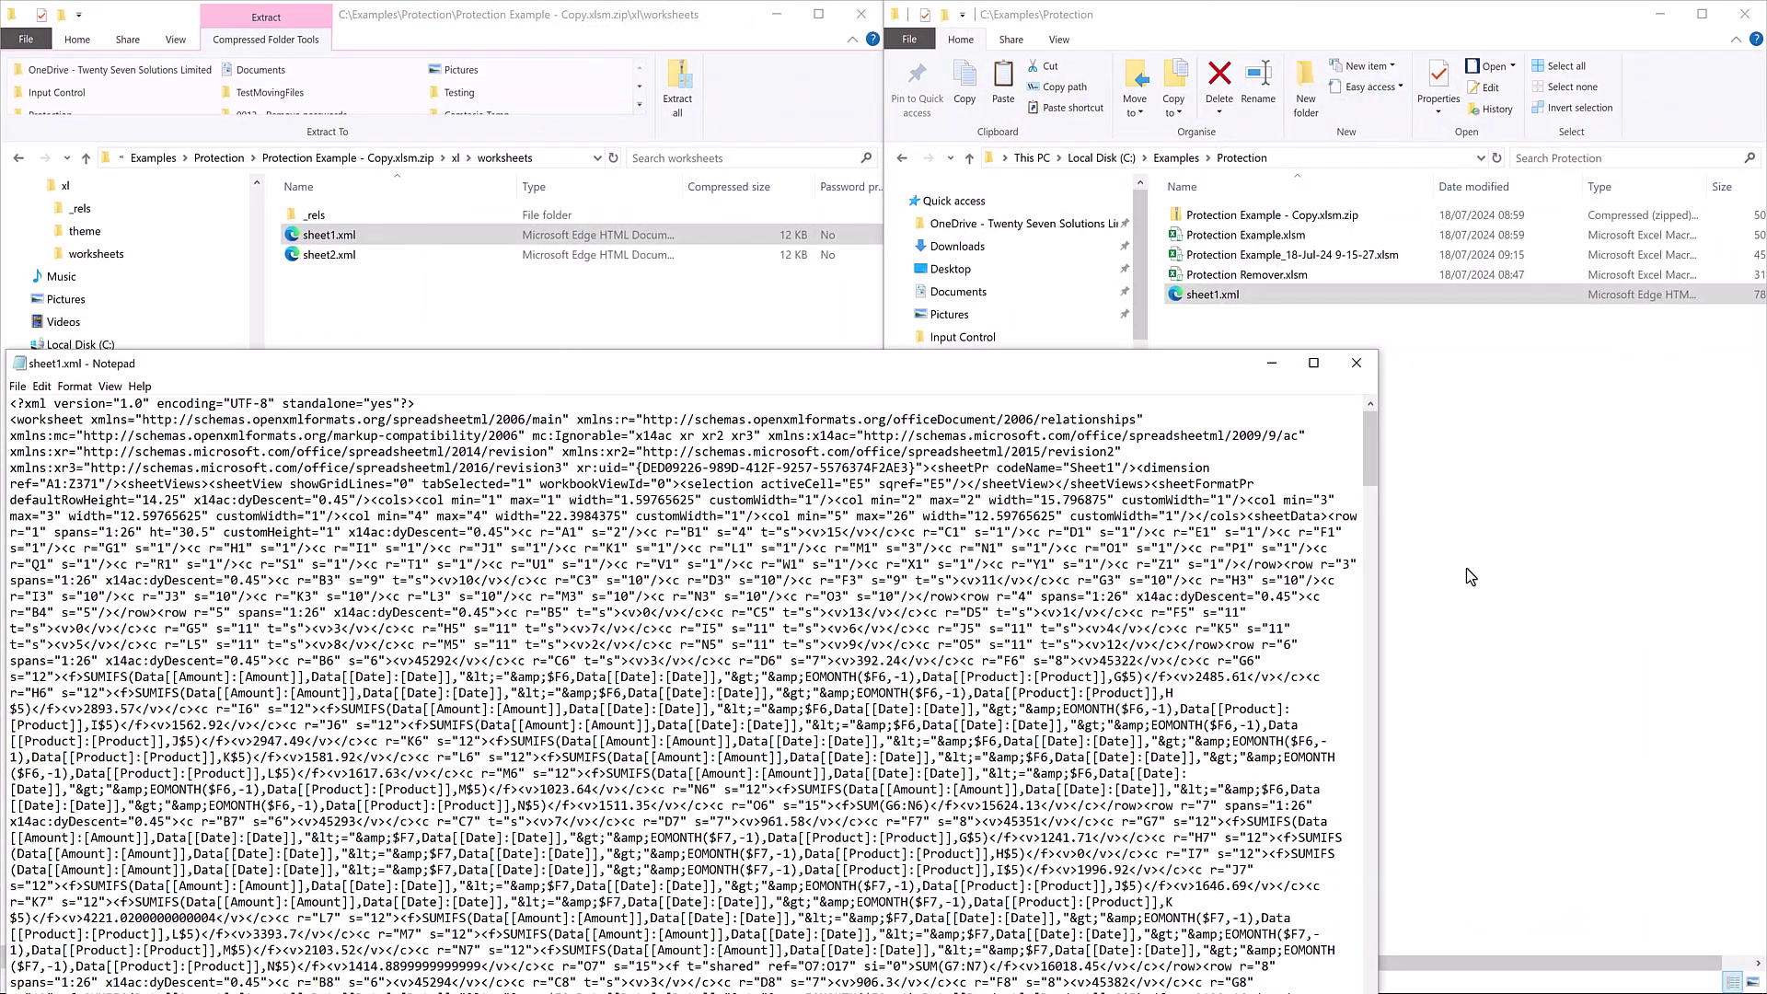
drag(975, 376, 1029, 136)
Search the file for 'sheet' to locate the sheetProtection element near the end.
key(ctrl+f)
text(sheetProtection)
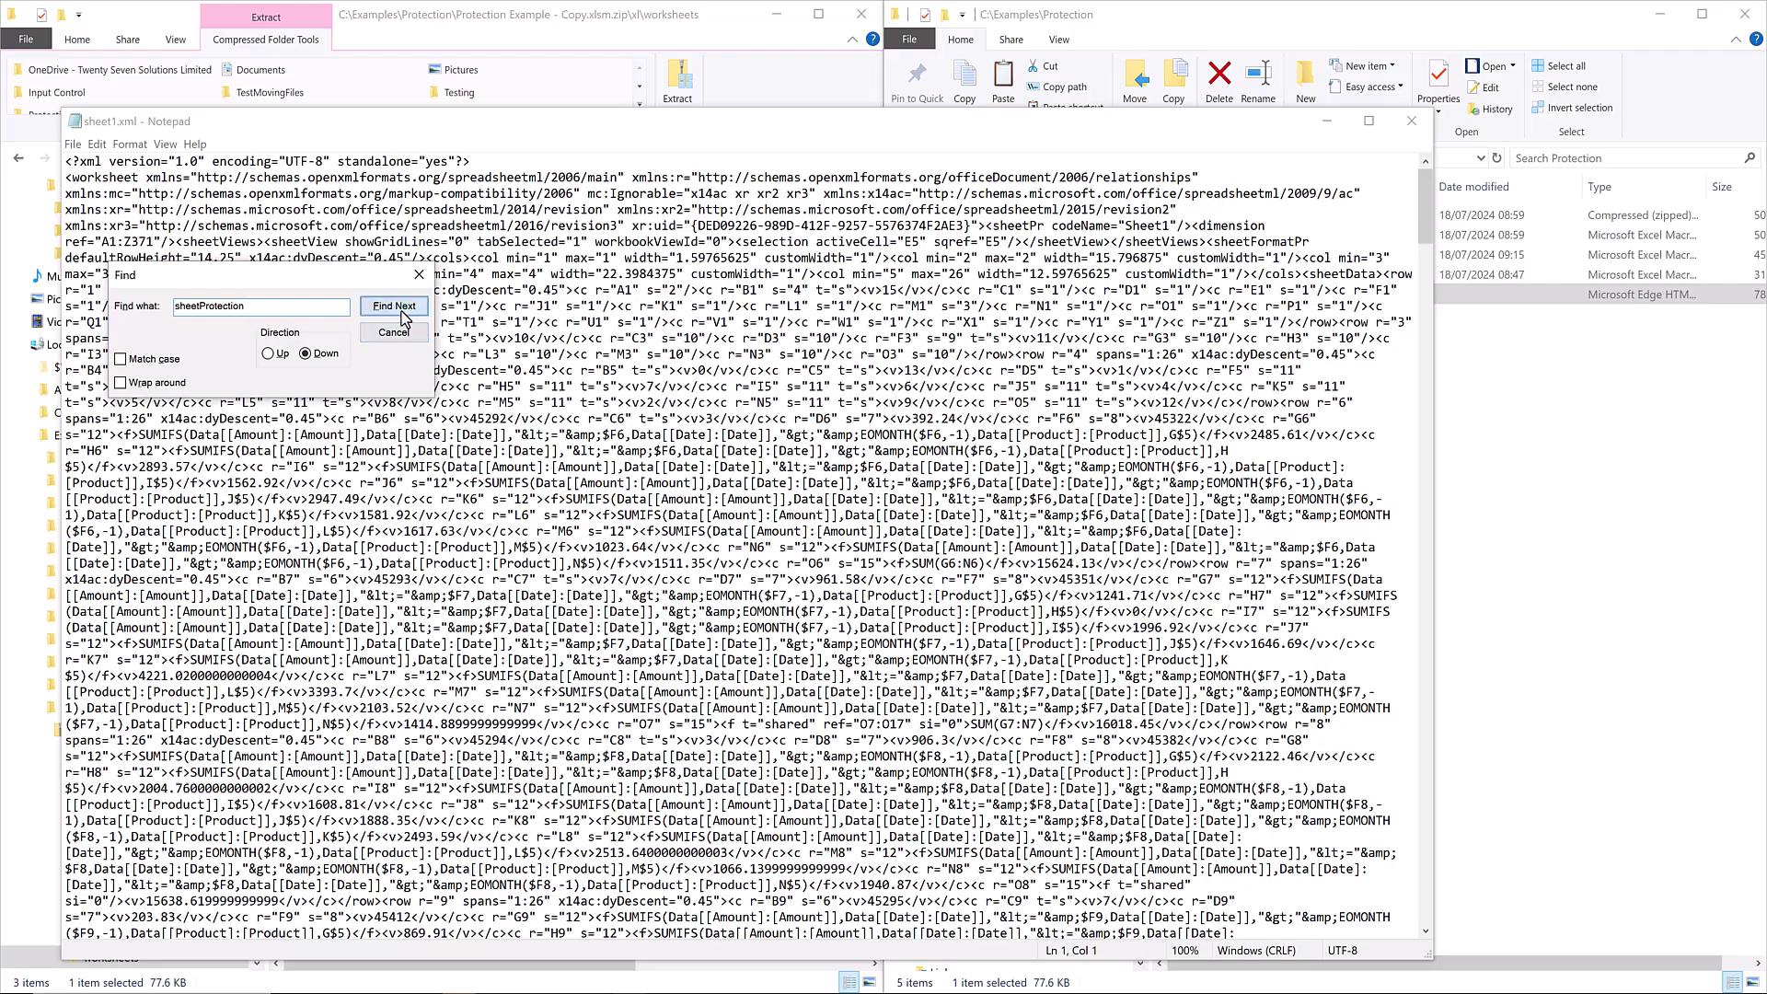
click(396, 308)
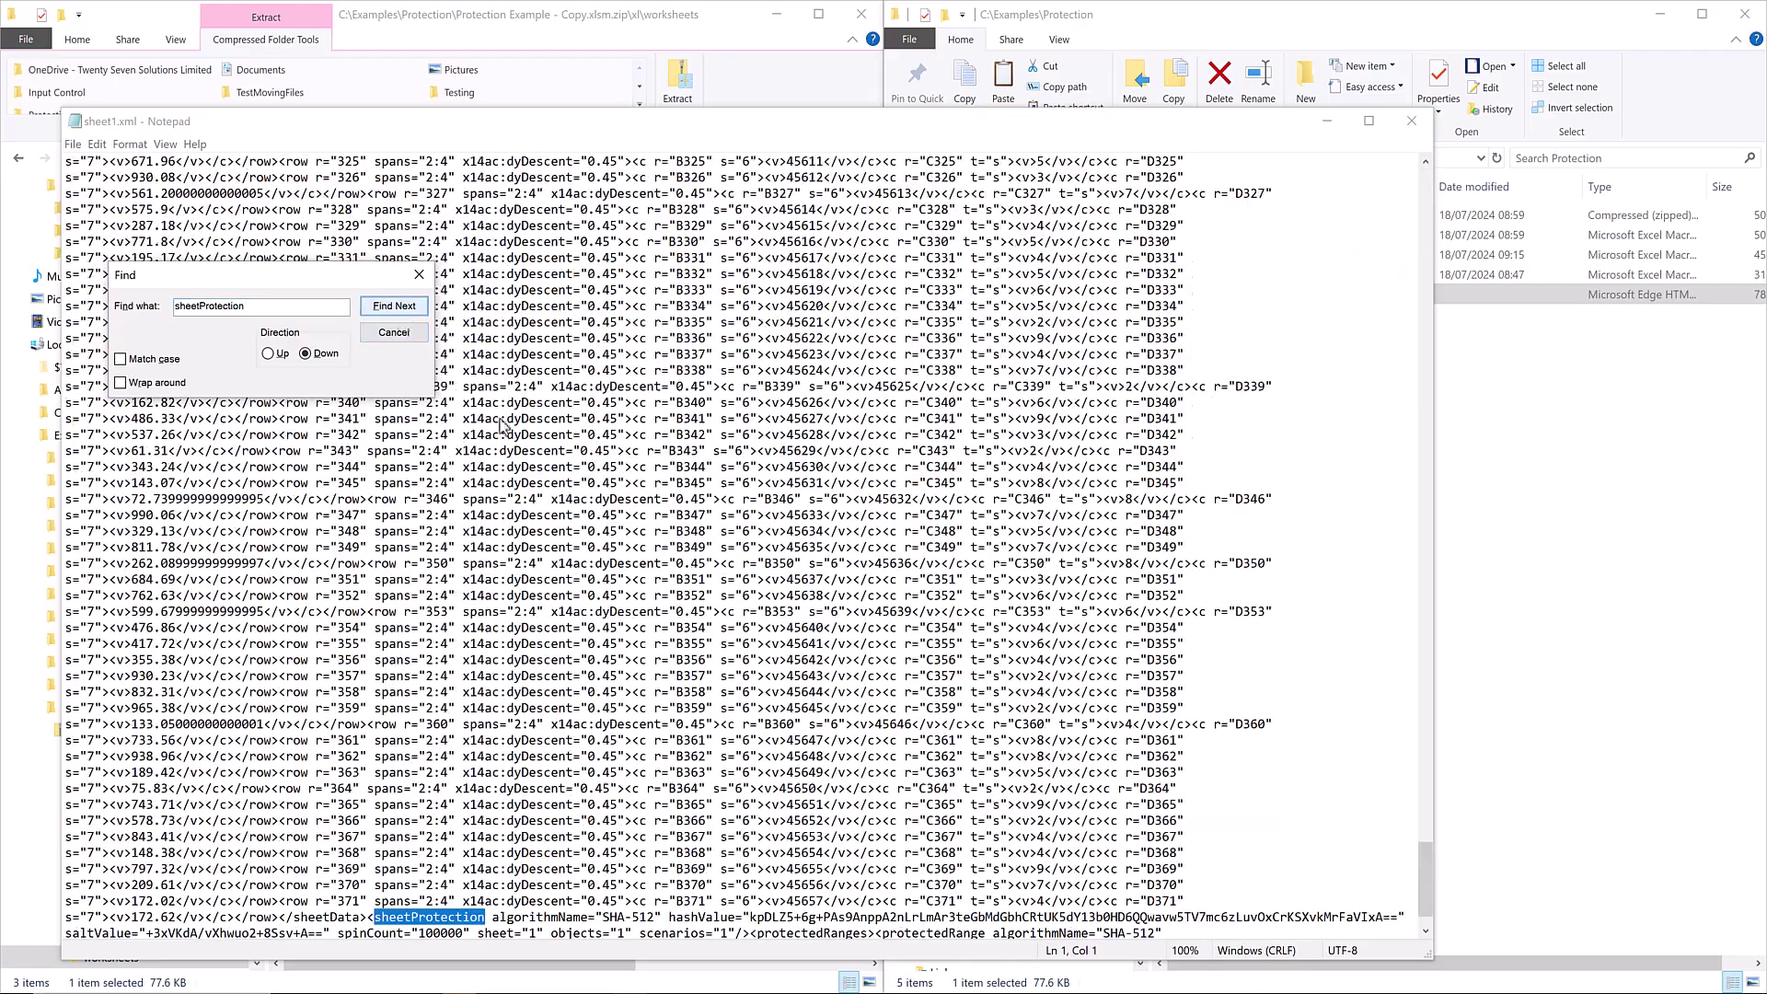
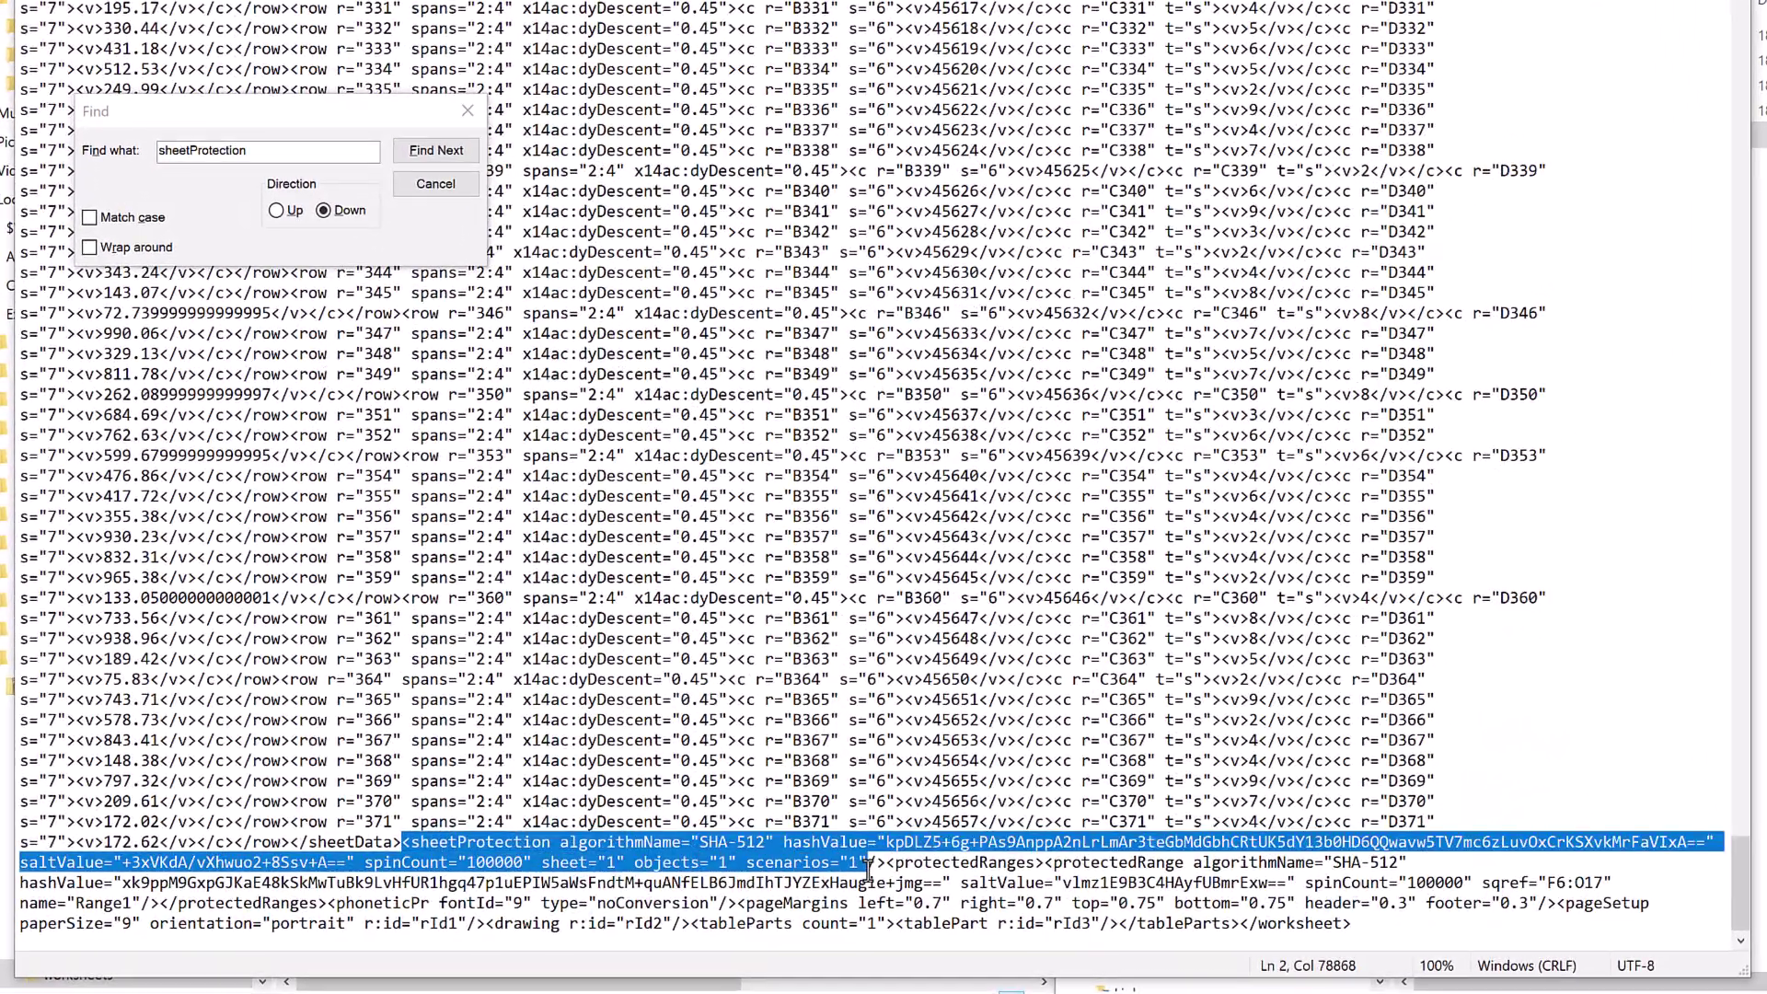
Delete everything from <sheetProtection through </protectedRanges> in sheet1.xml and save it.
drag(885, 862, 331, 903)
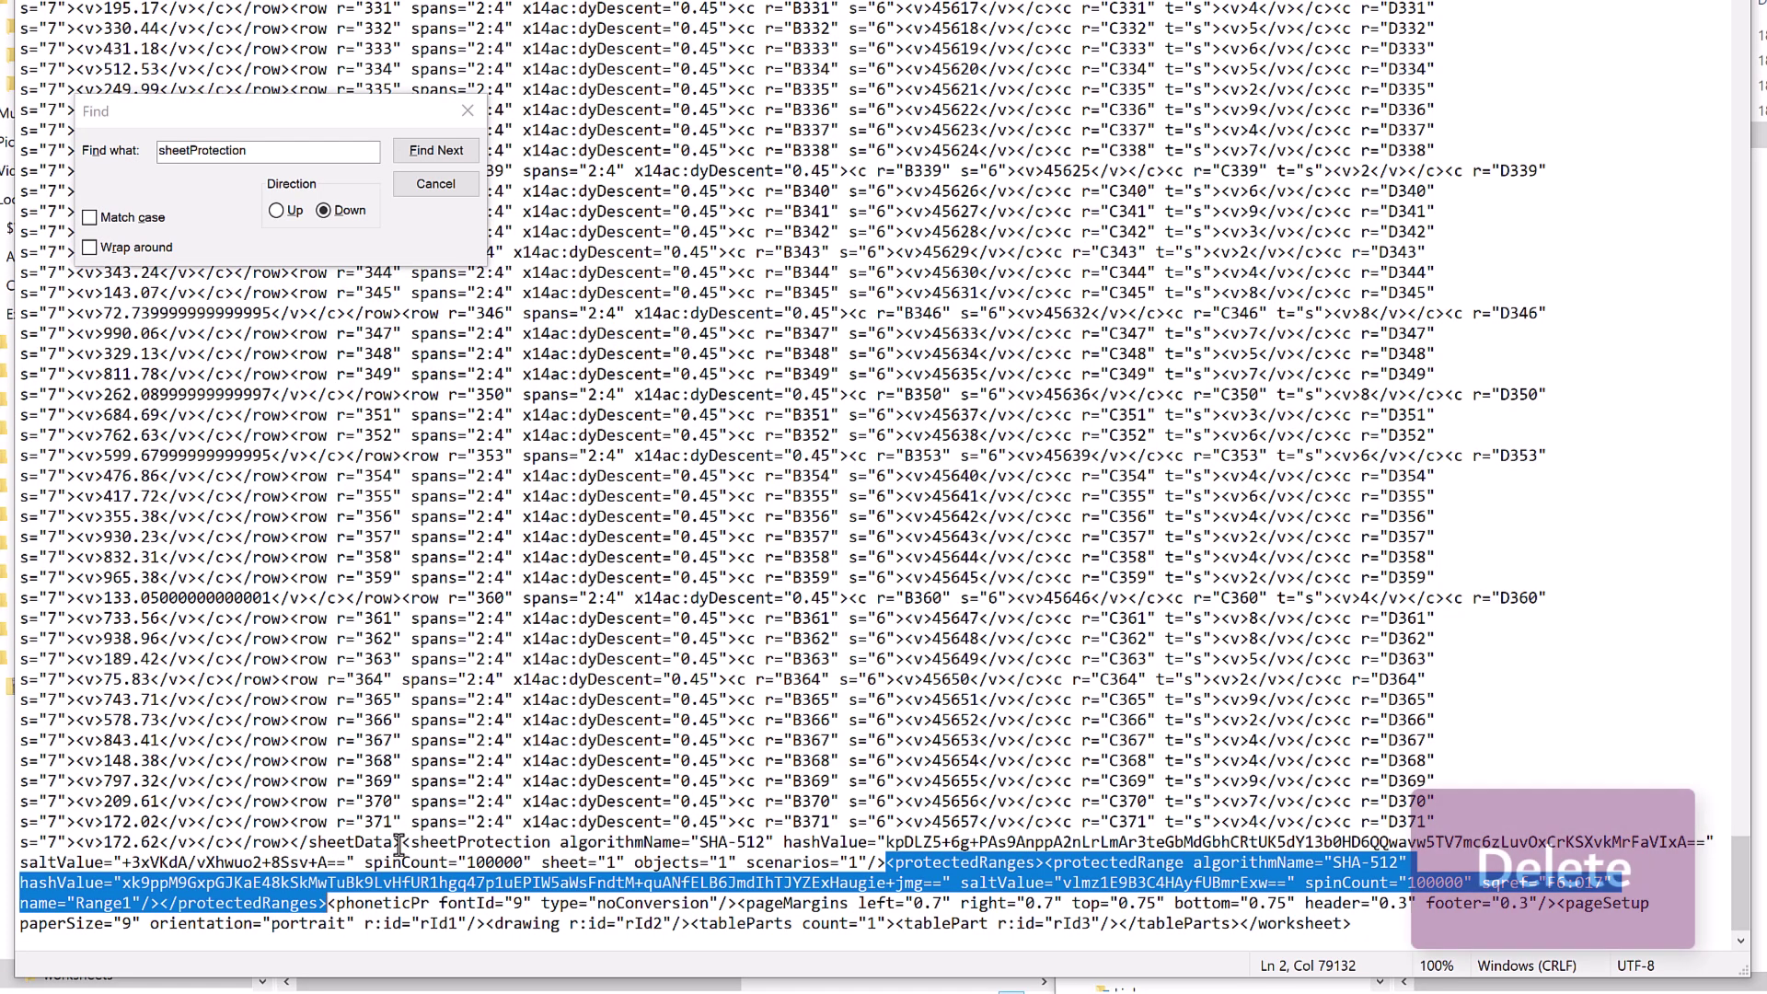
drag(402, 842, 326, 900)
key(Delete)
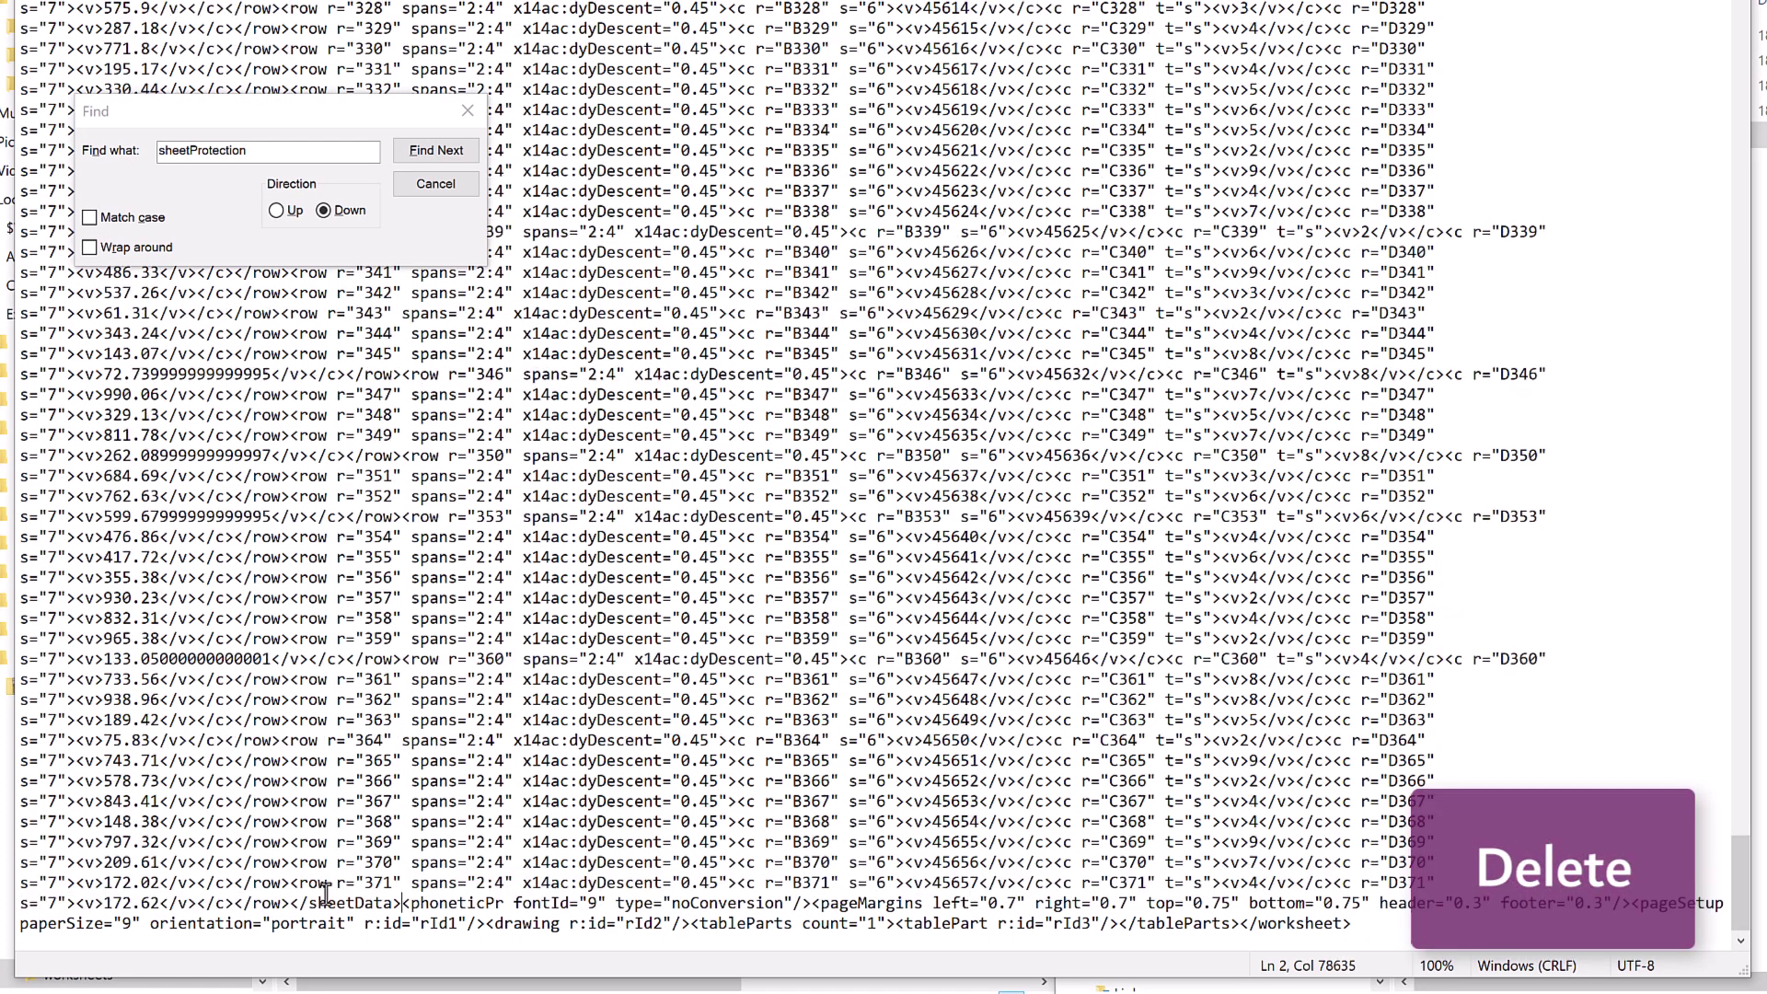
key(ctrl+s)
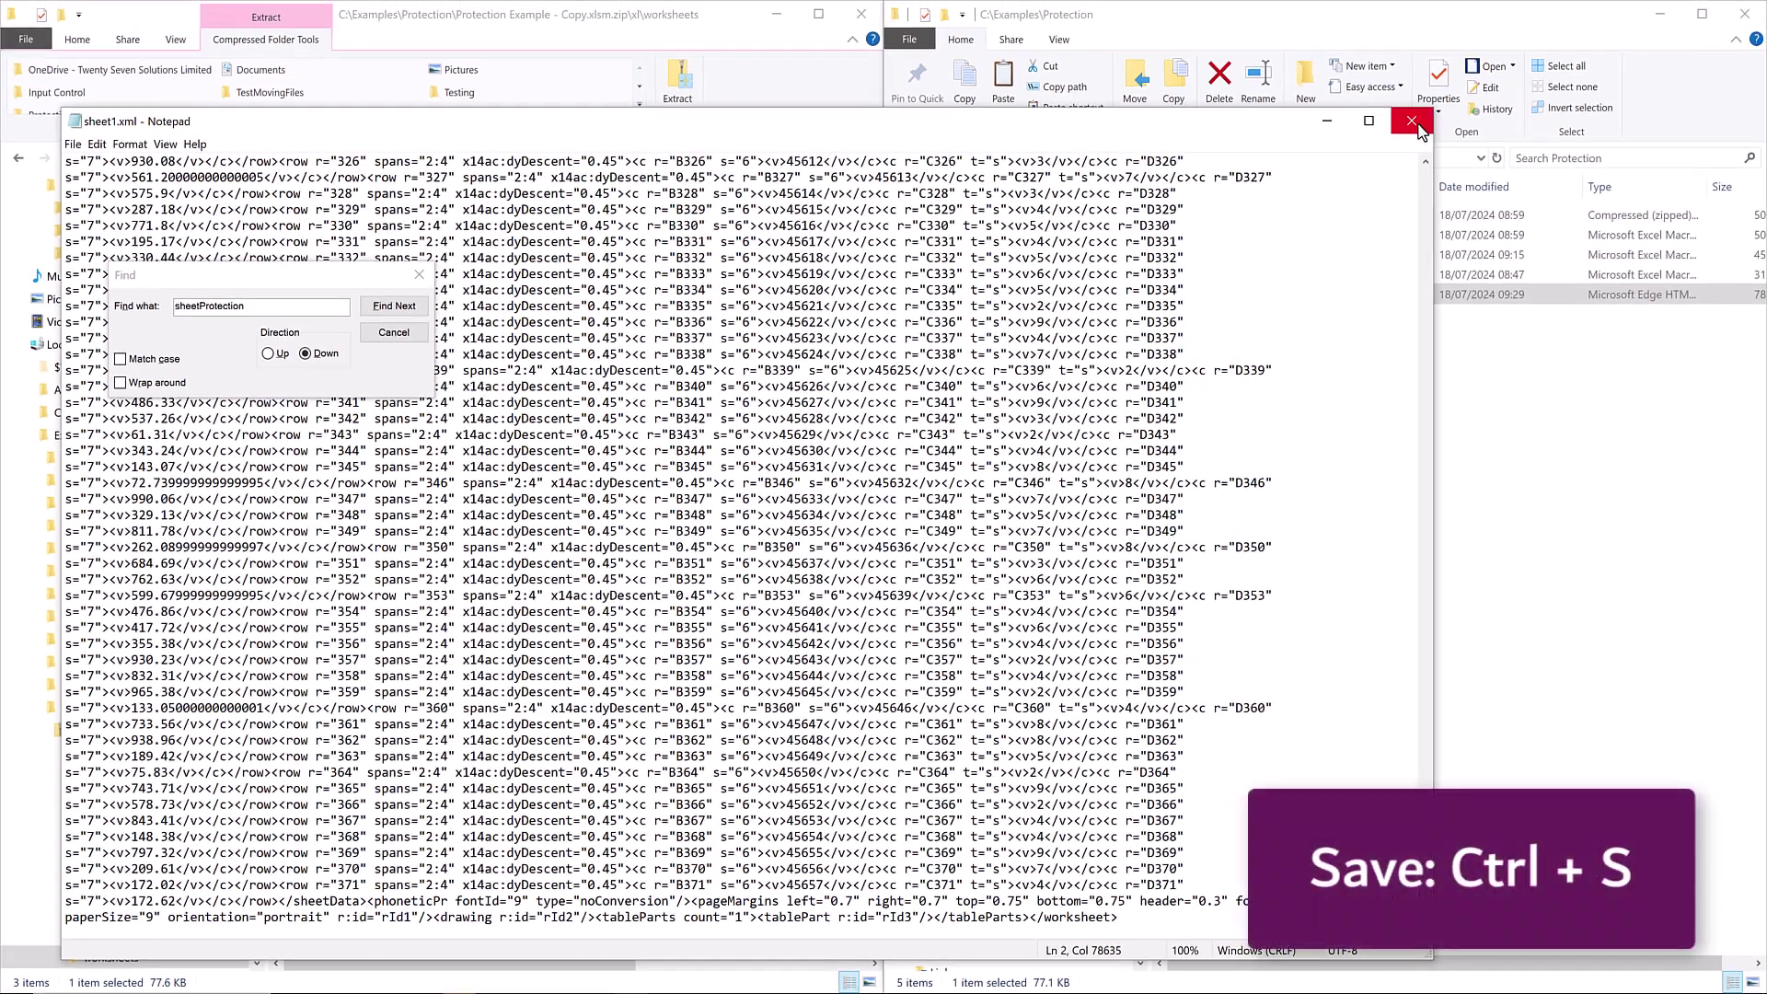
Replace the zip's worksheets/sheet1.xml with the edited copy, then select workbook.xml in the xl folder.
click(1411, 120)
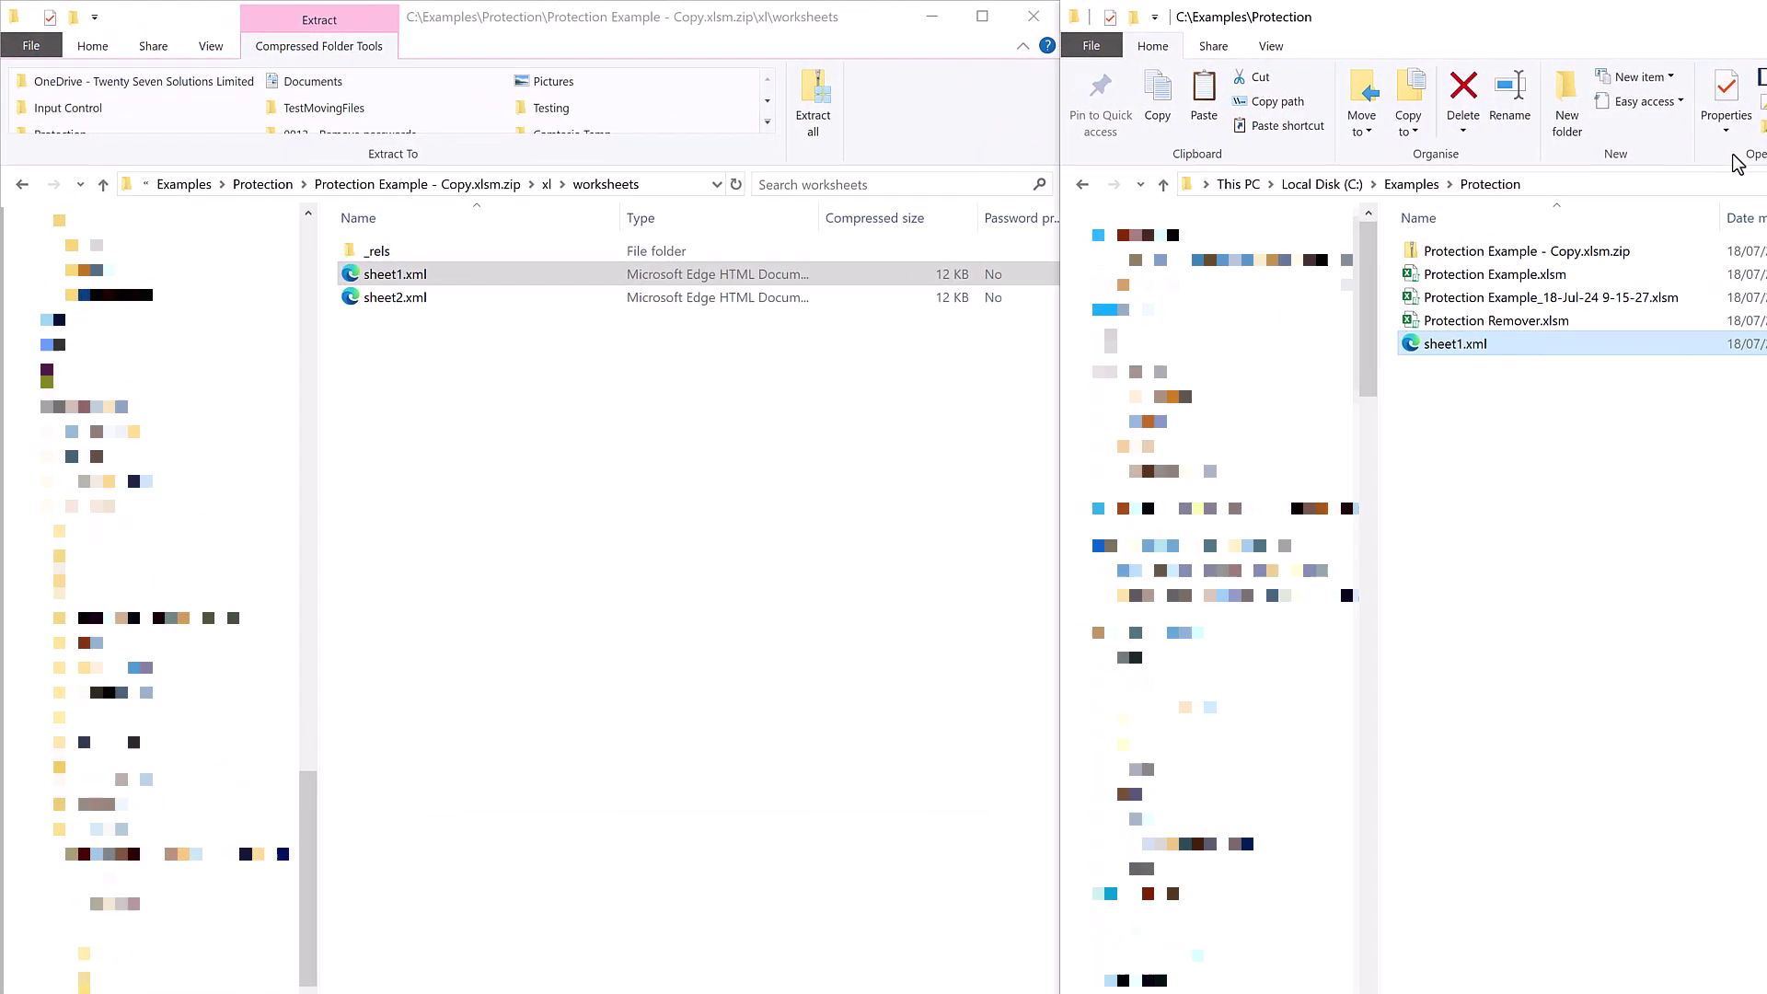
drag(1294, 321, 552, 473)
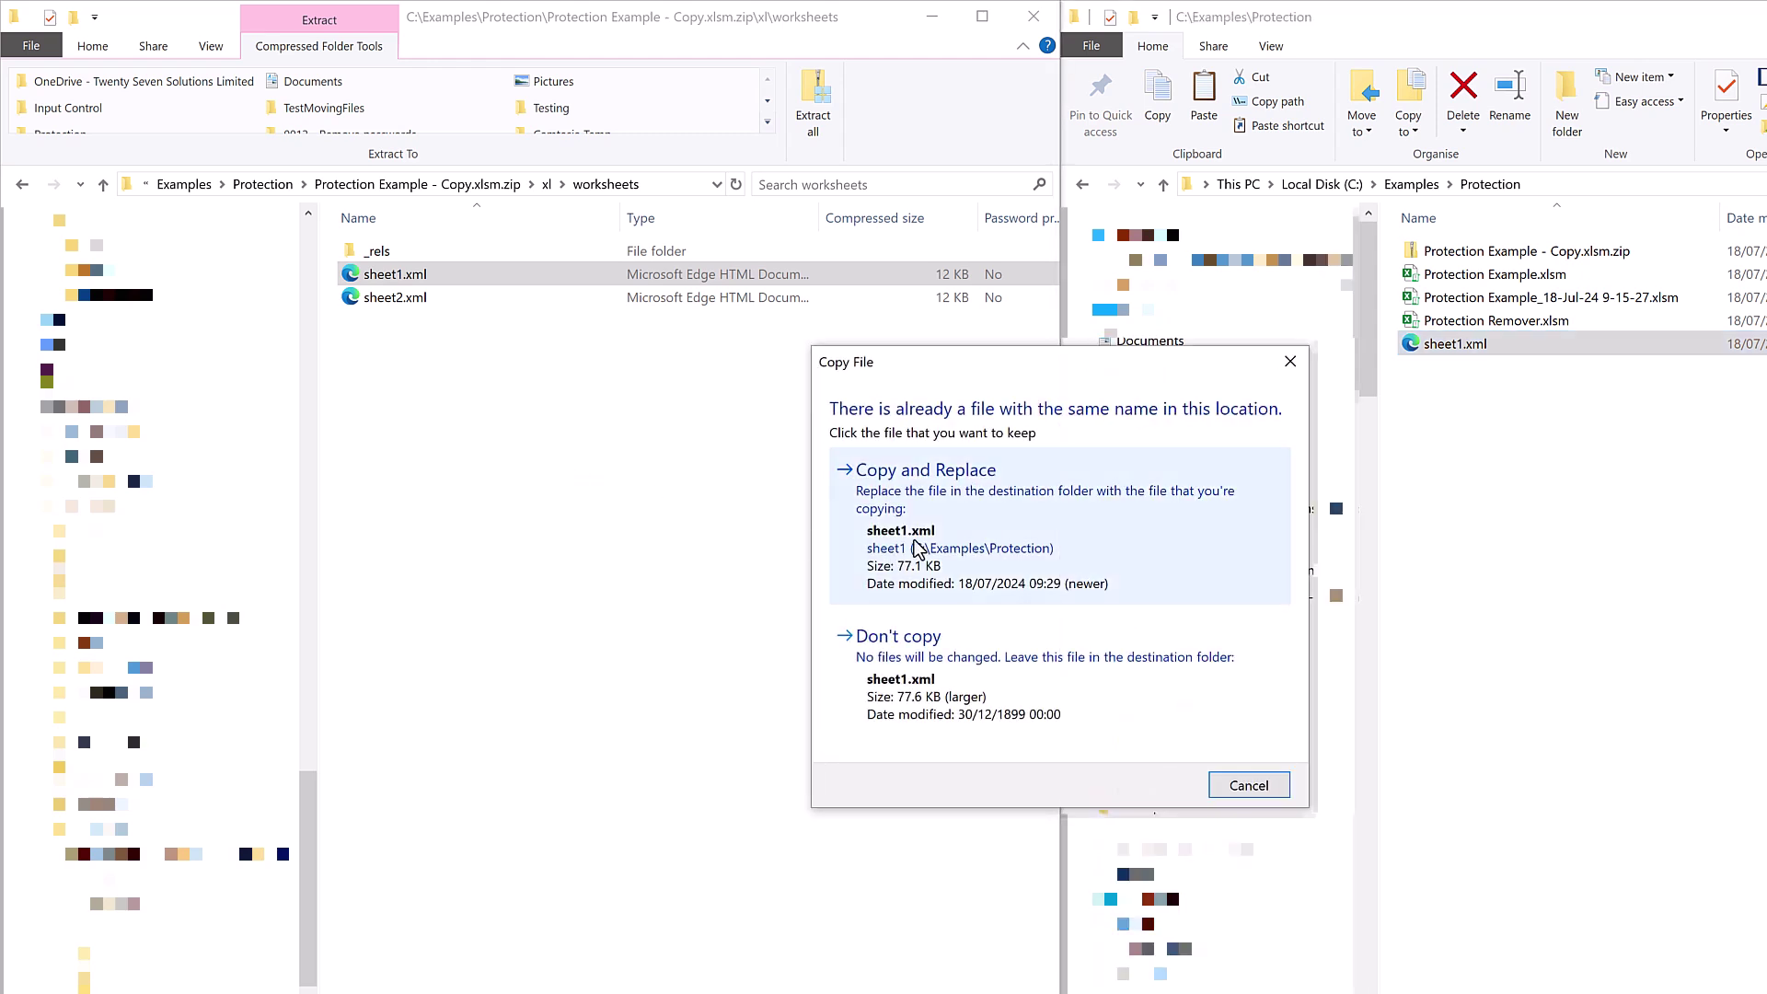
click(916, 545)
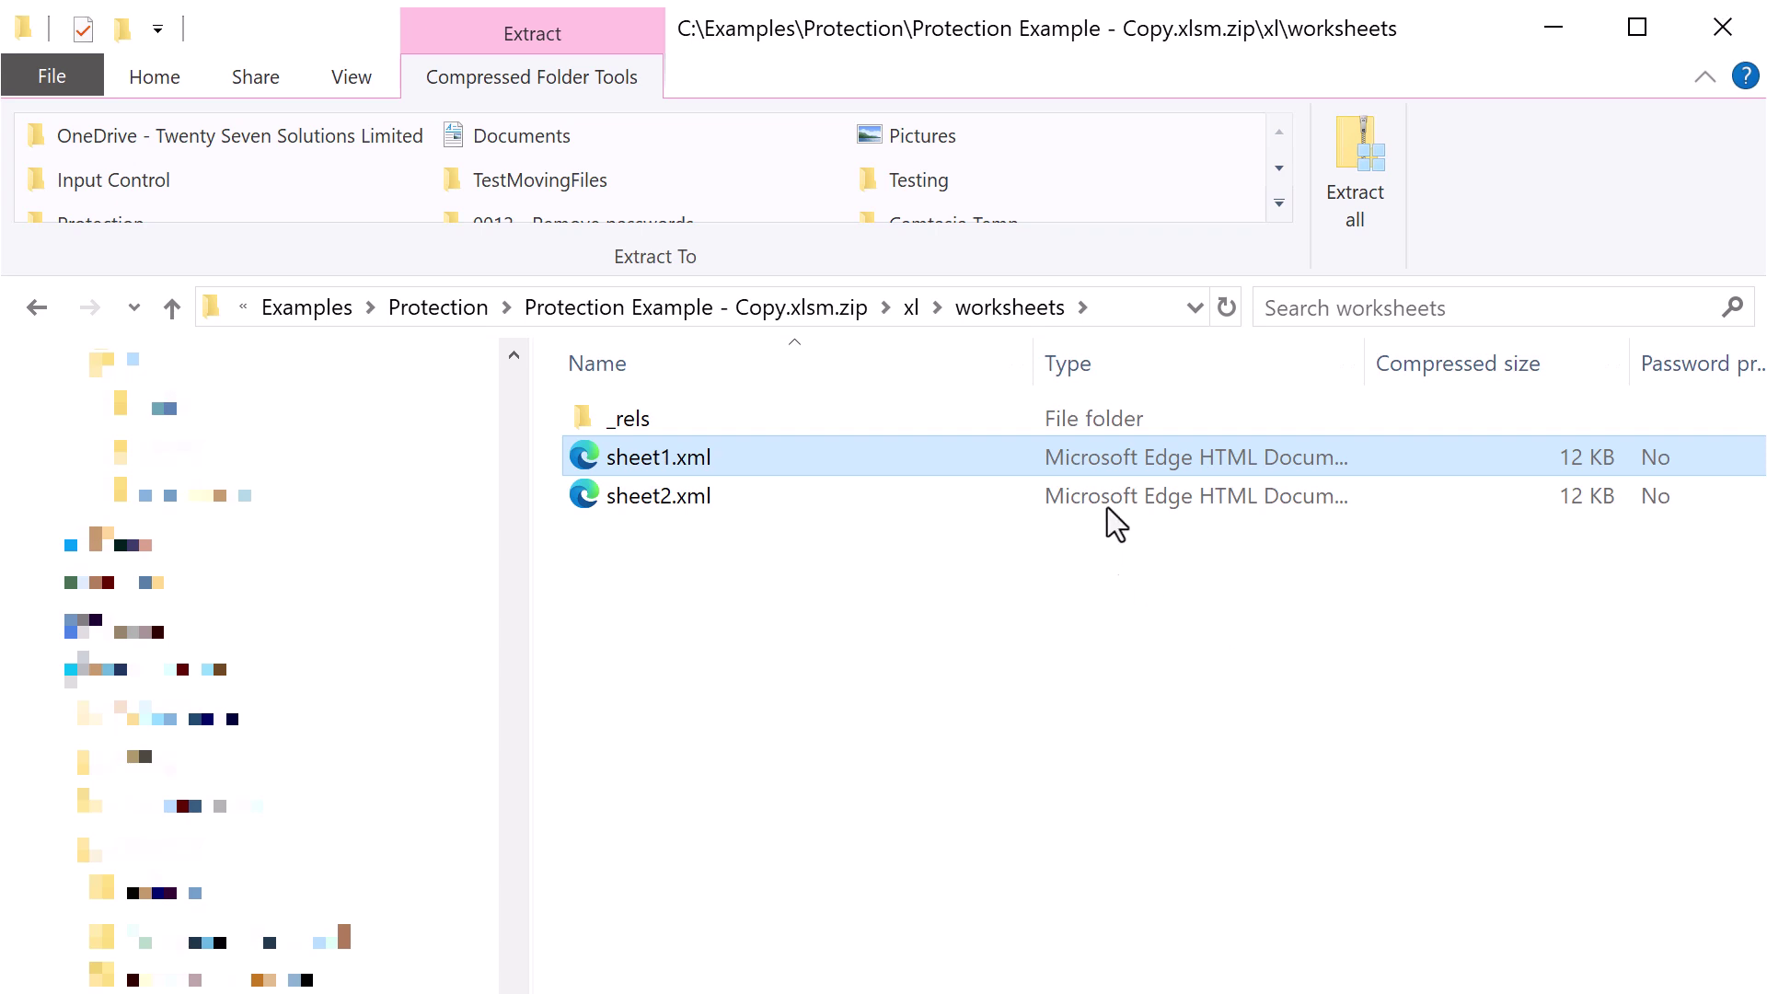
click(911, 308)
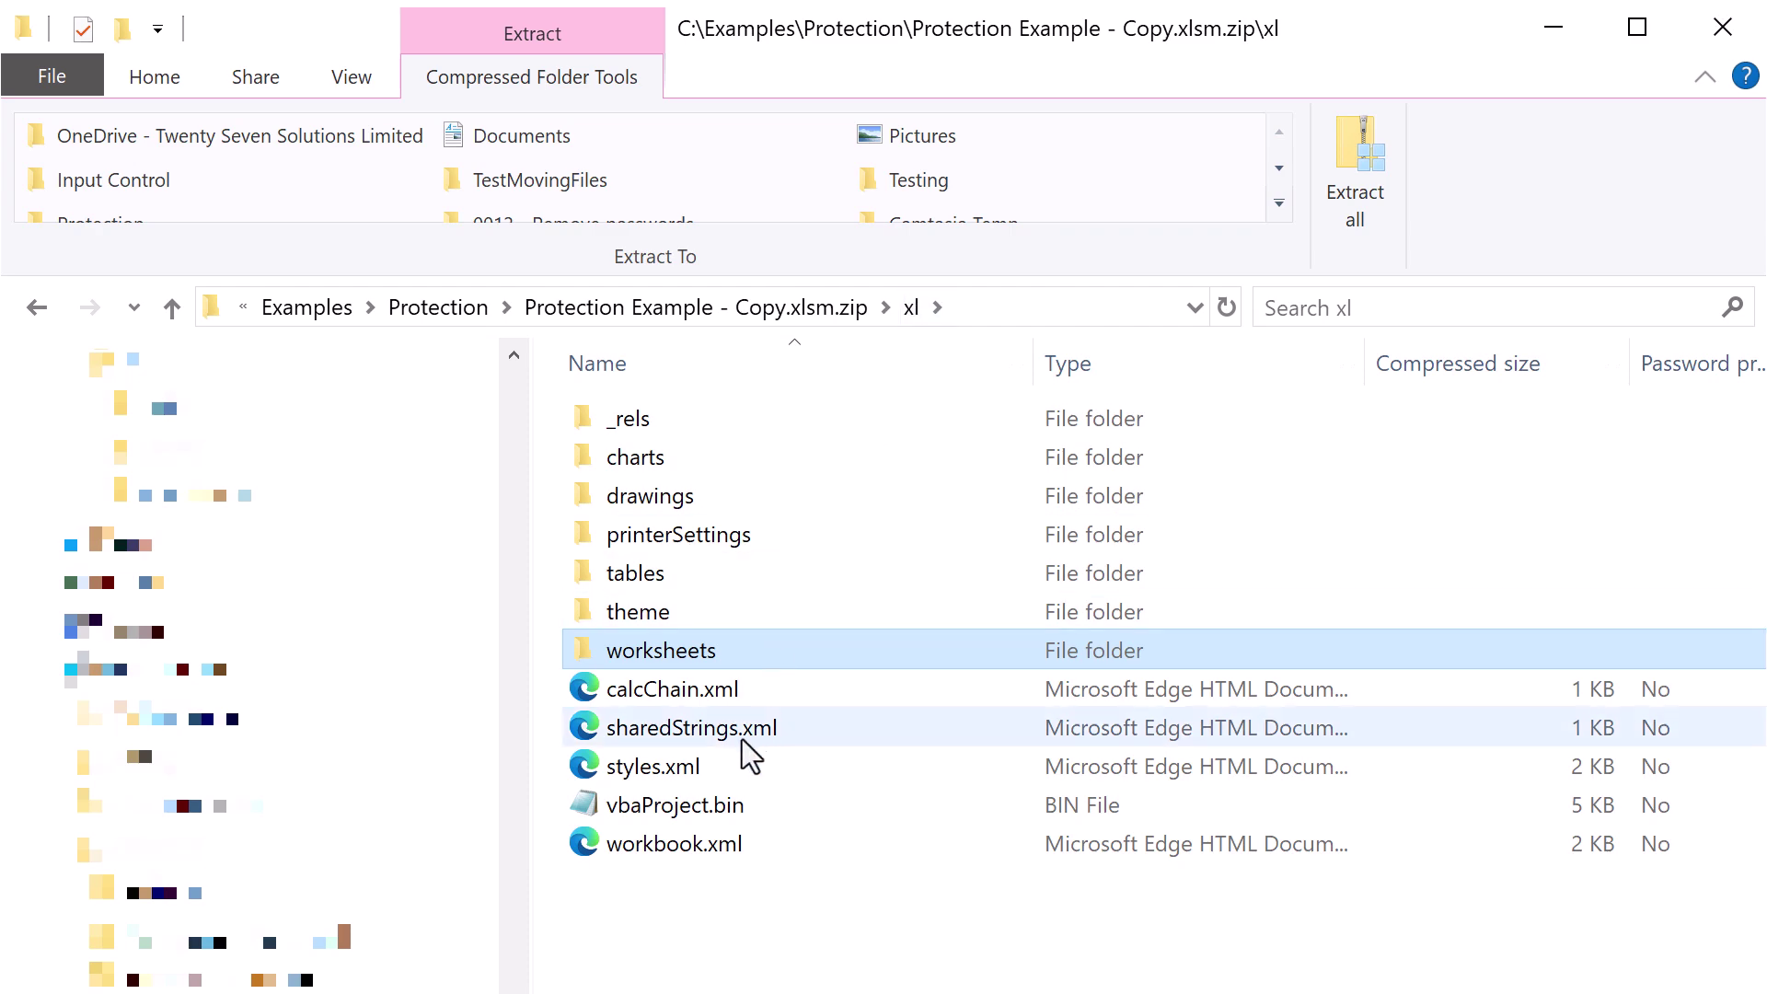
click(710, 847)
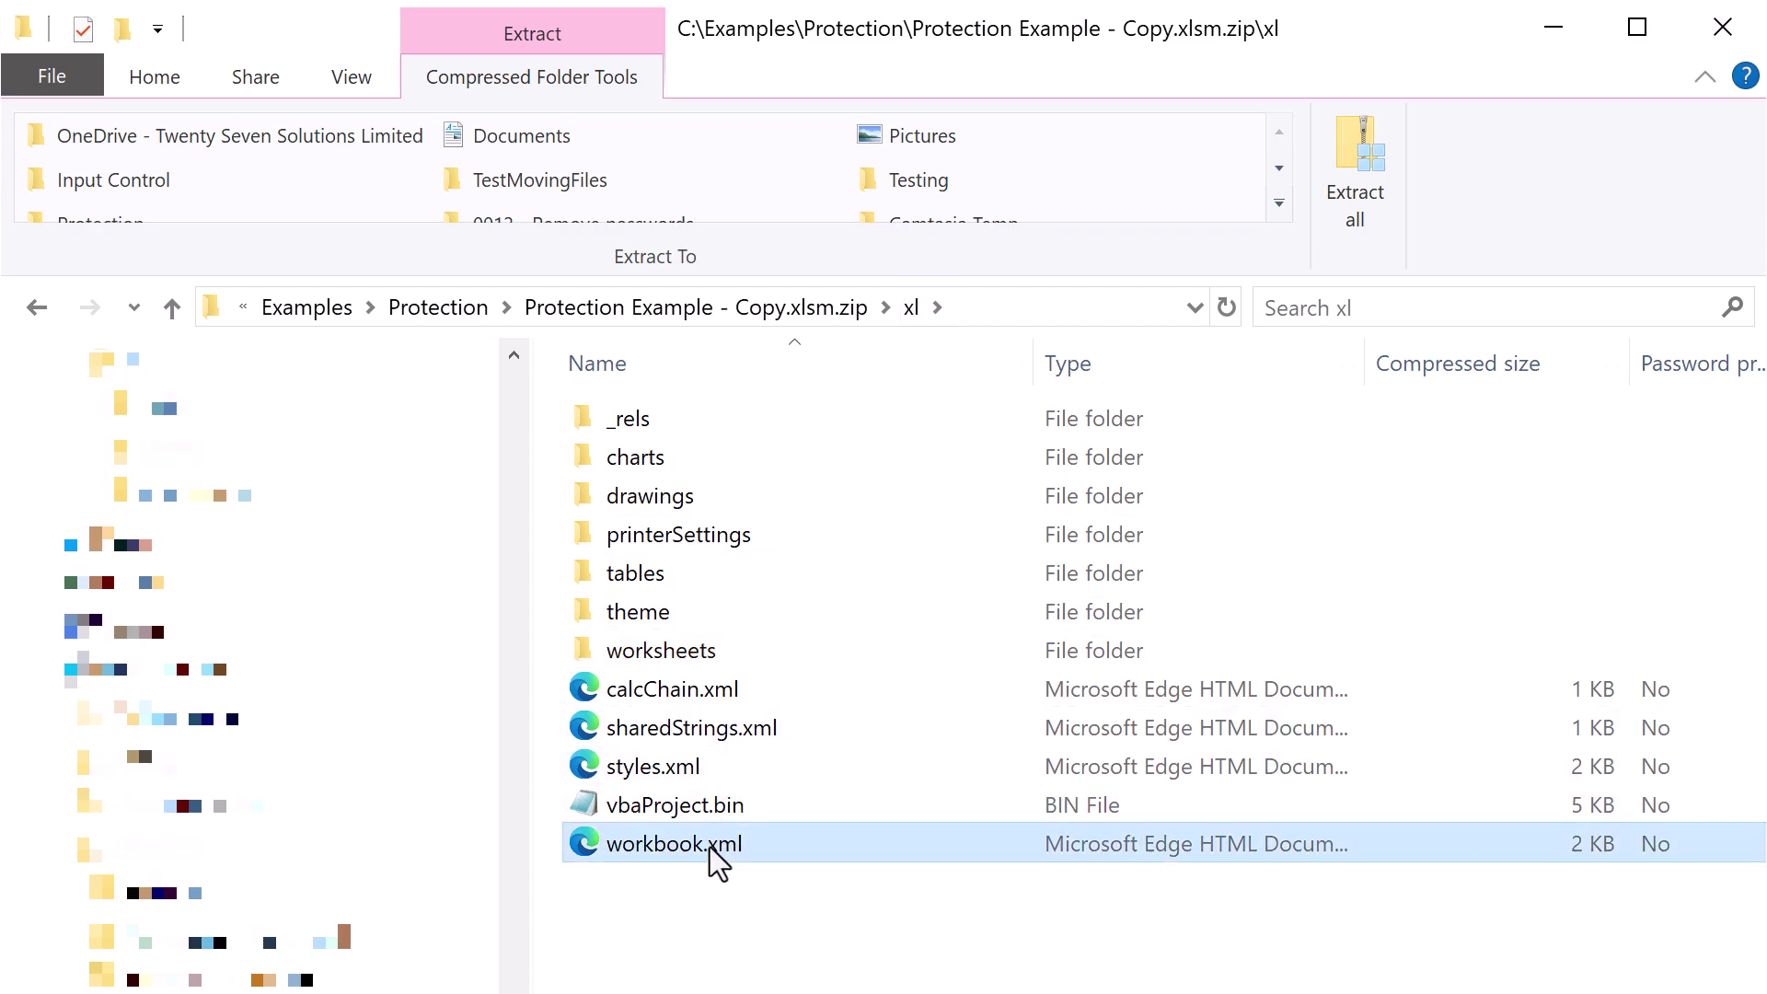
Open workbook.xml in Edge and search it for workbookProtection, then fileSharing.
double_click(709, 846)
text(workbookProtection)
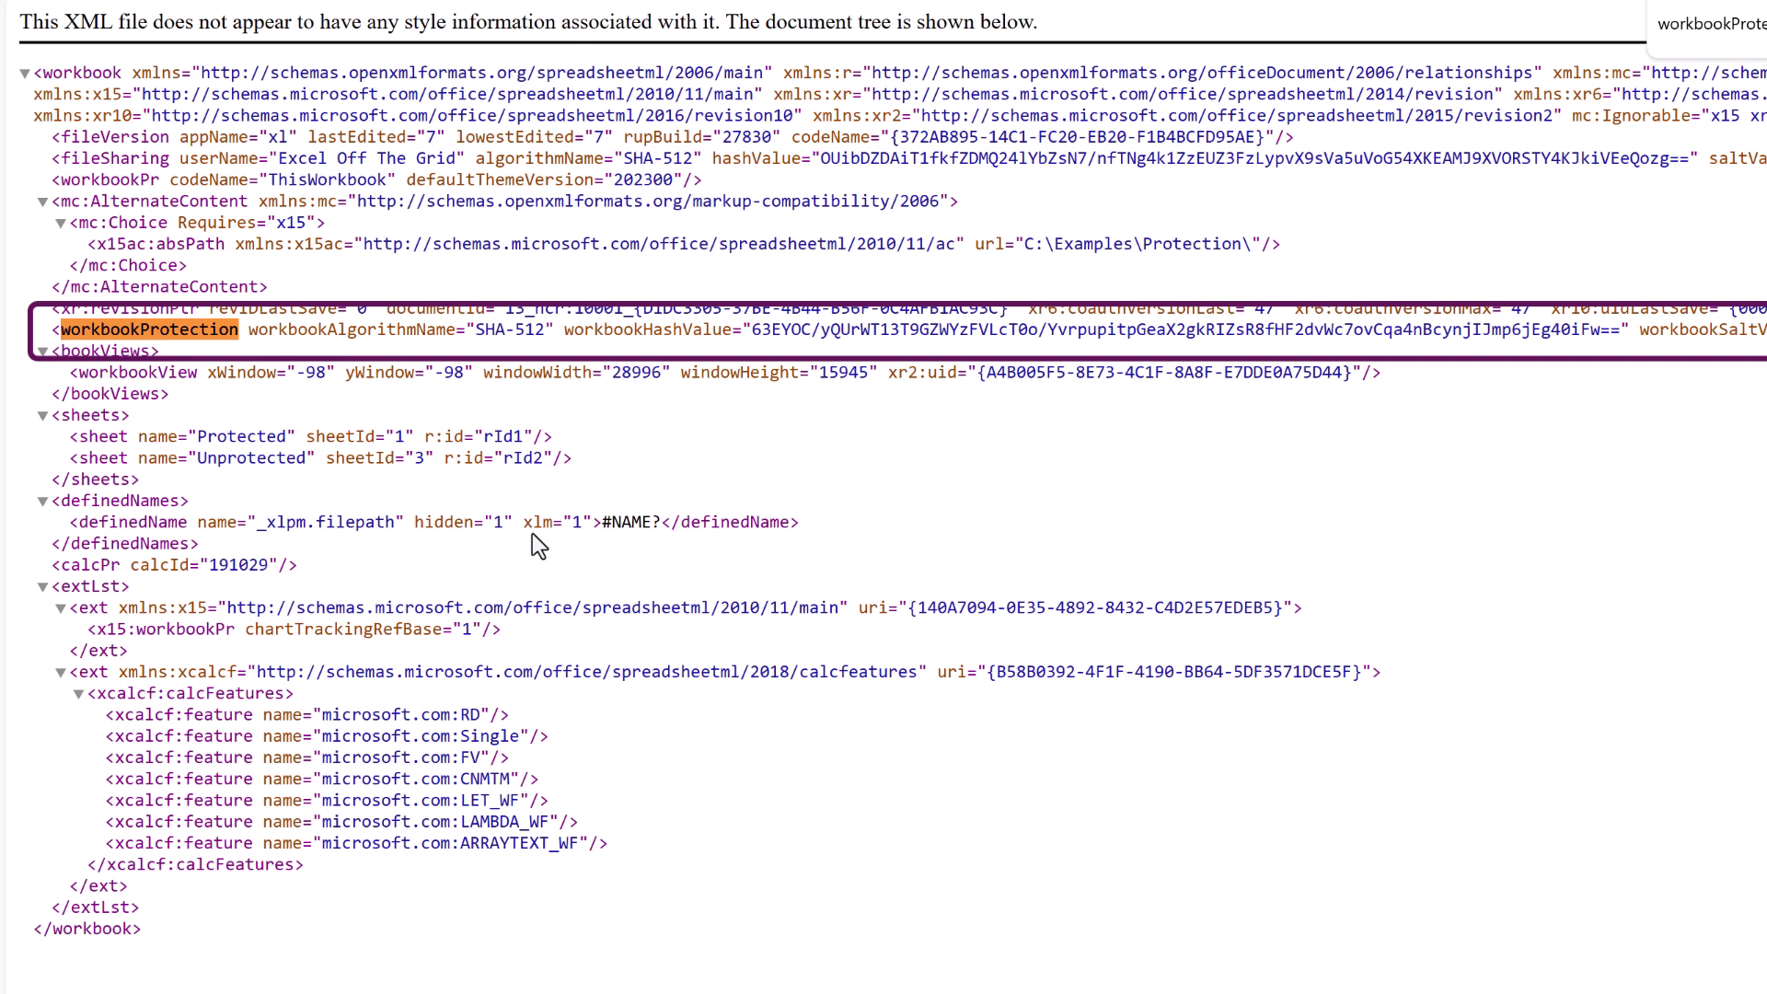
key(BackSpace)
key(BackSpace)
key(BackSpace)
key(BackSpace)
key(BackSpace)
key(BackSpace)
key(BackSpace)
key(BackSpace)
key(BackSpace)
key(BackSpace)
key(BackSpace)
key(BackSpace)
key(BackSpace)
key(BackSpace)
key(BackSpace)
key(BackSpace)
key(BackSpace)
key(BackSpace)
text(fileSharing)
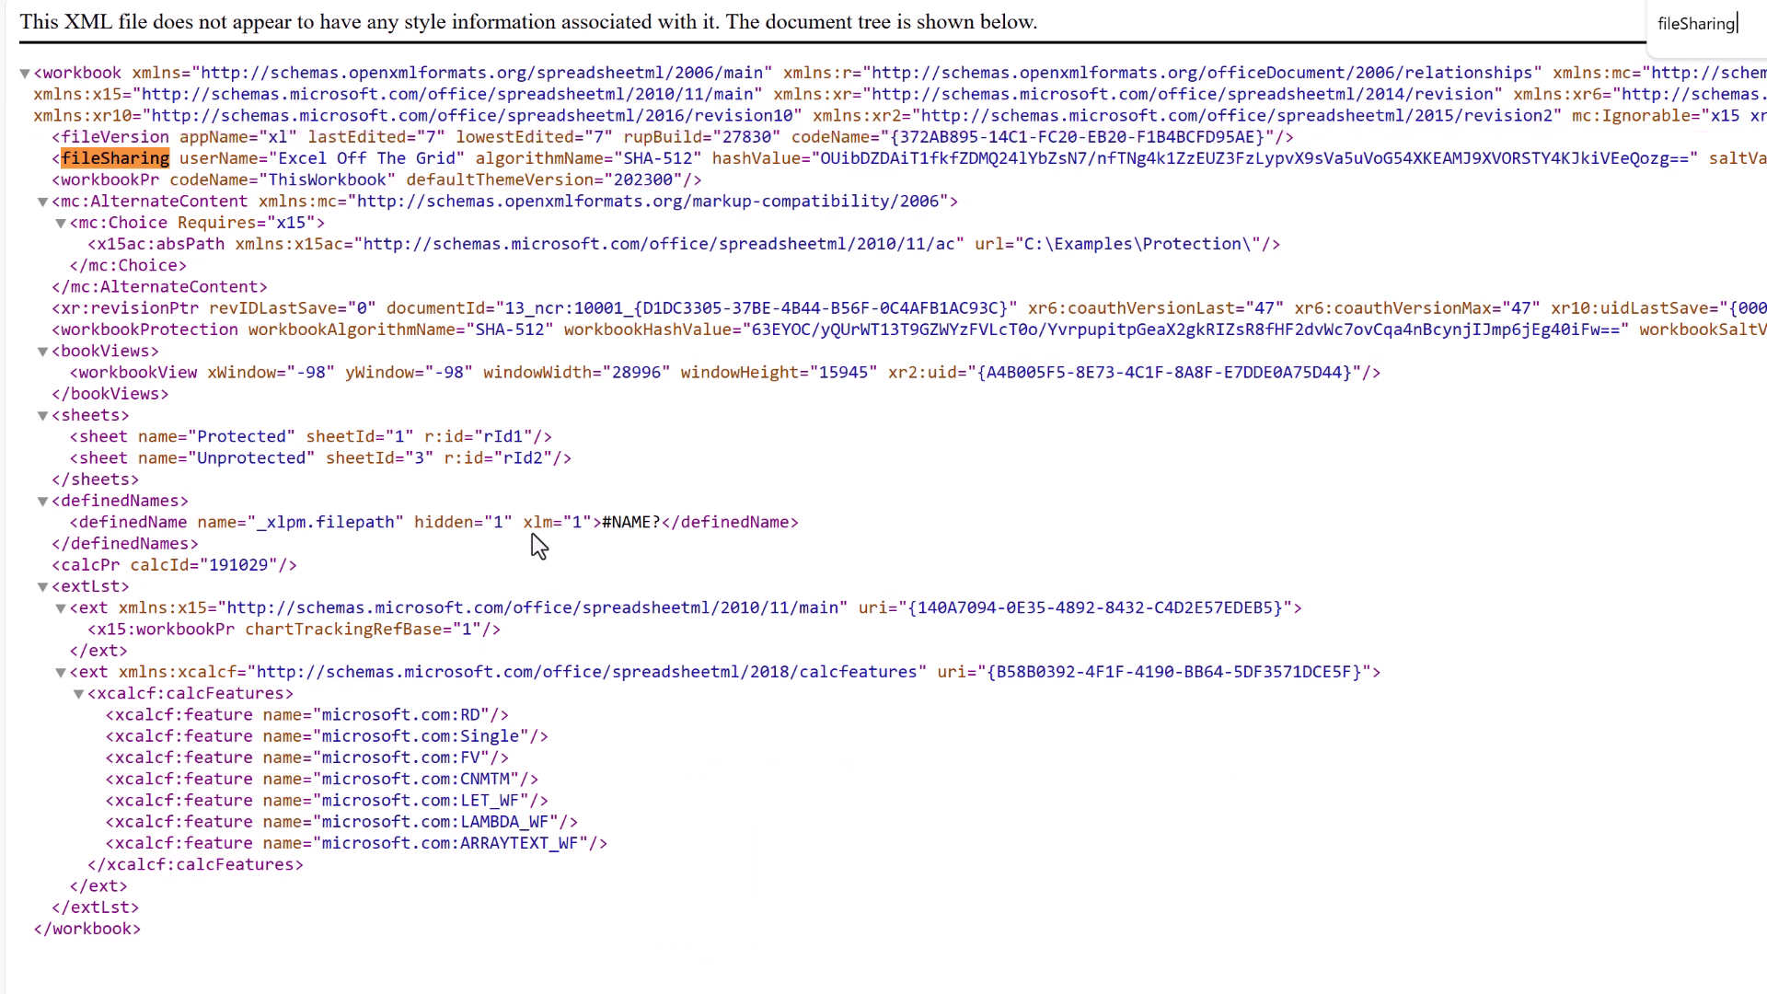
key(Escape)
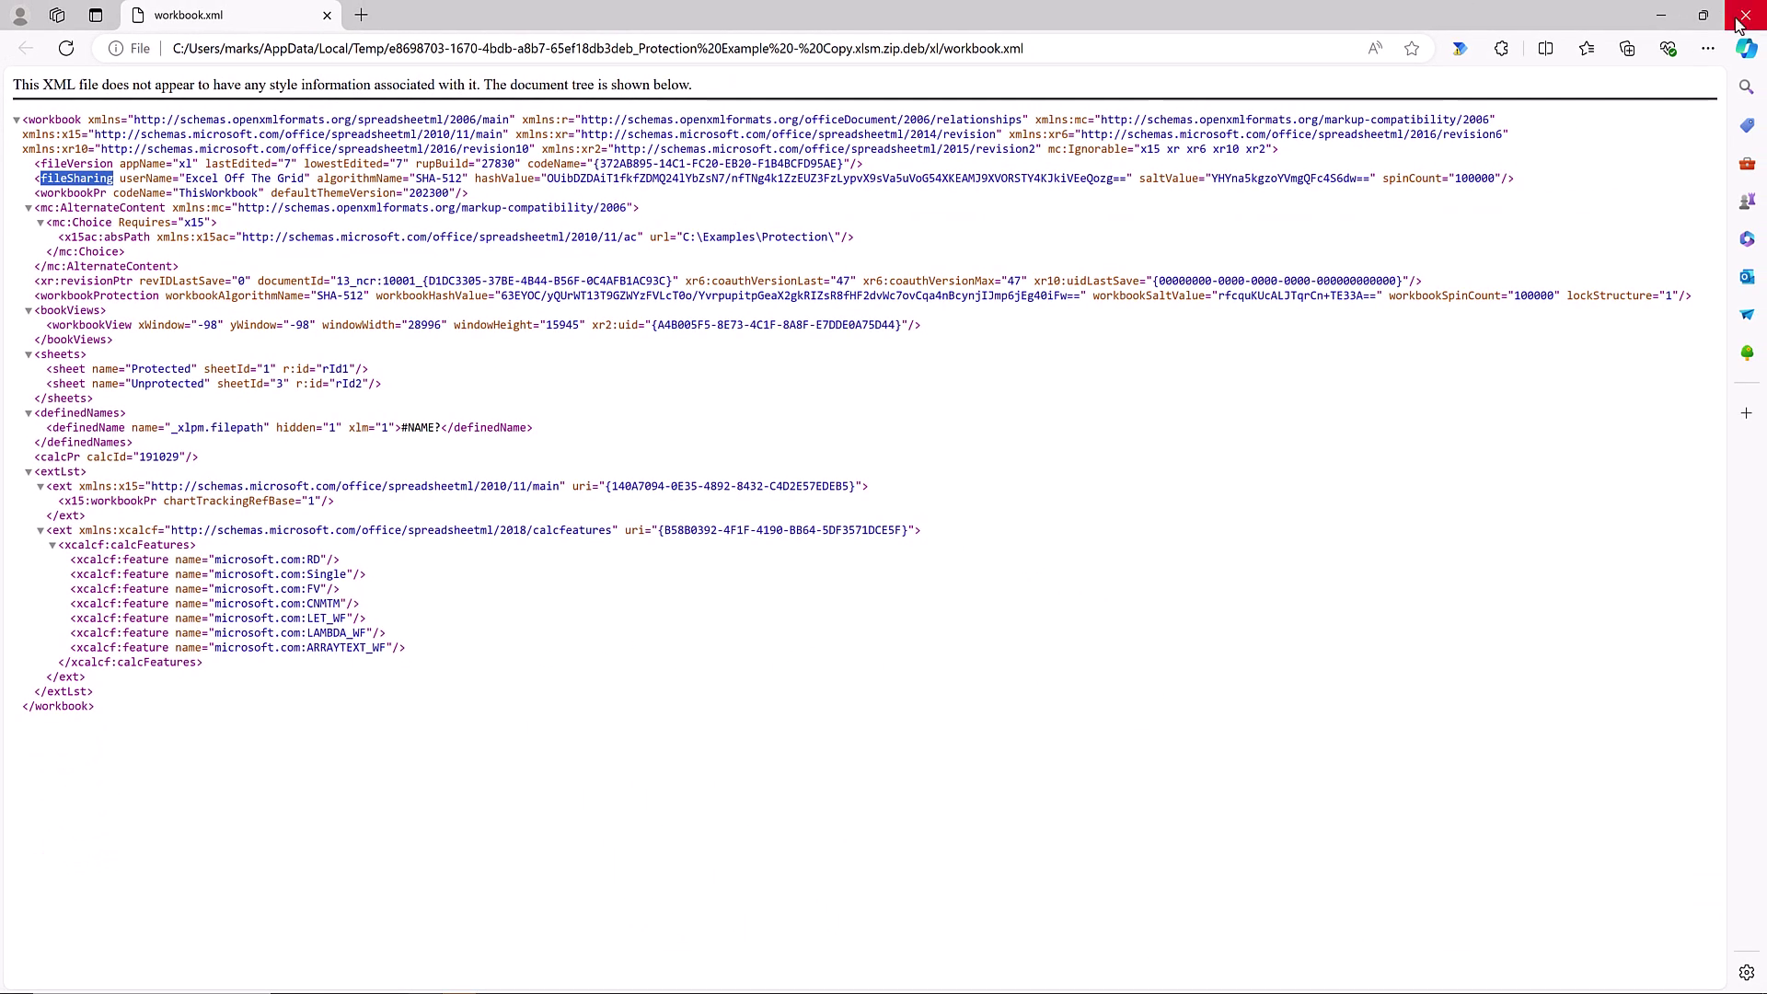
Copy workbook.xml from the zip into the Protection folder and open it in Notepad.
click(1742, 16)
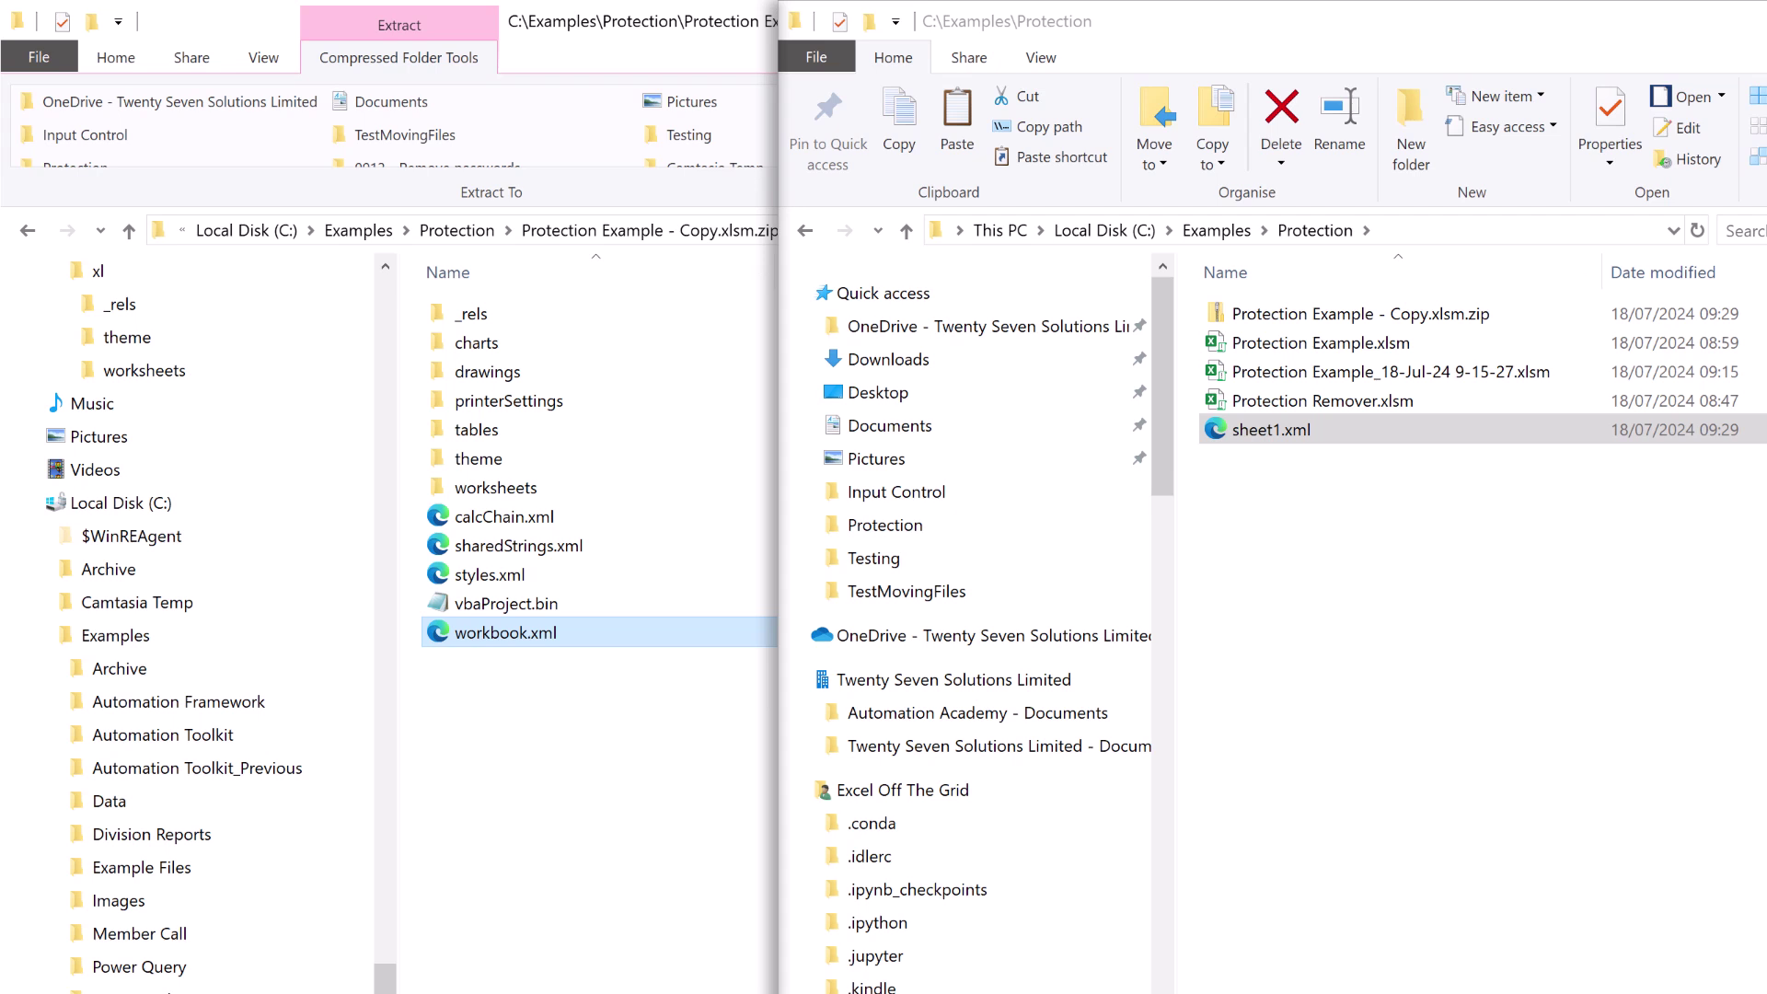
drag(534, 634, 1356, 589)
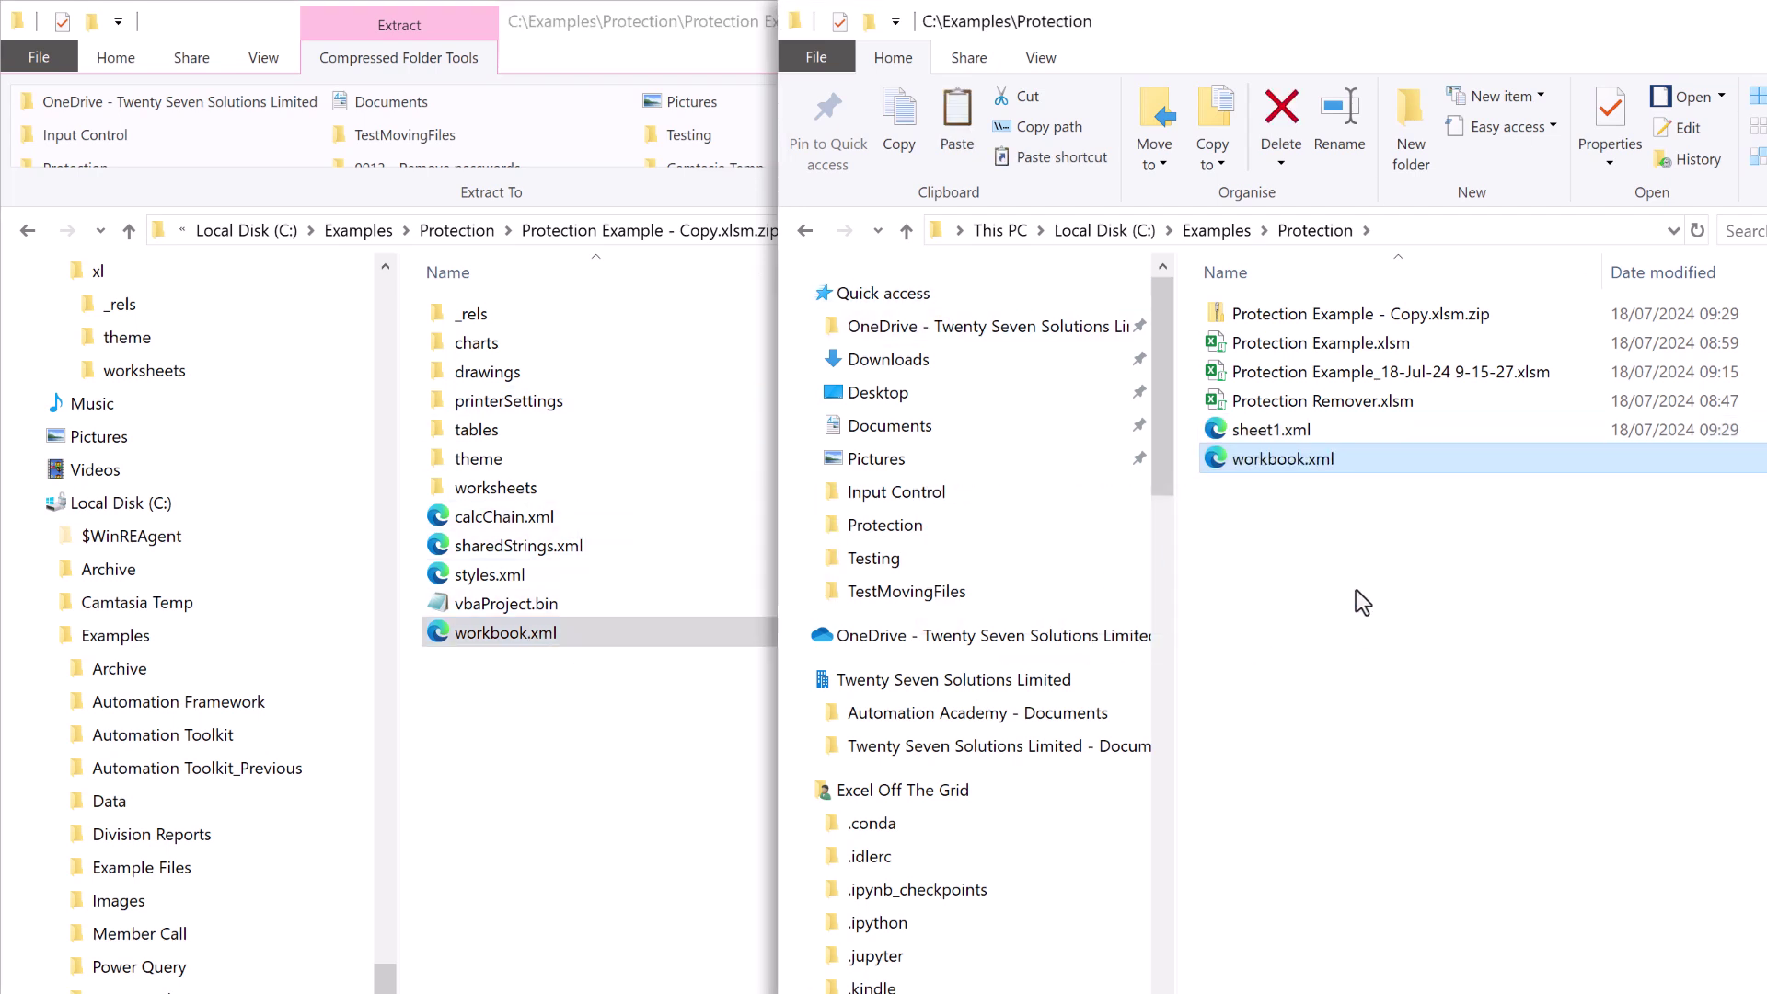
right_click(1288, 451)
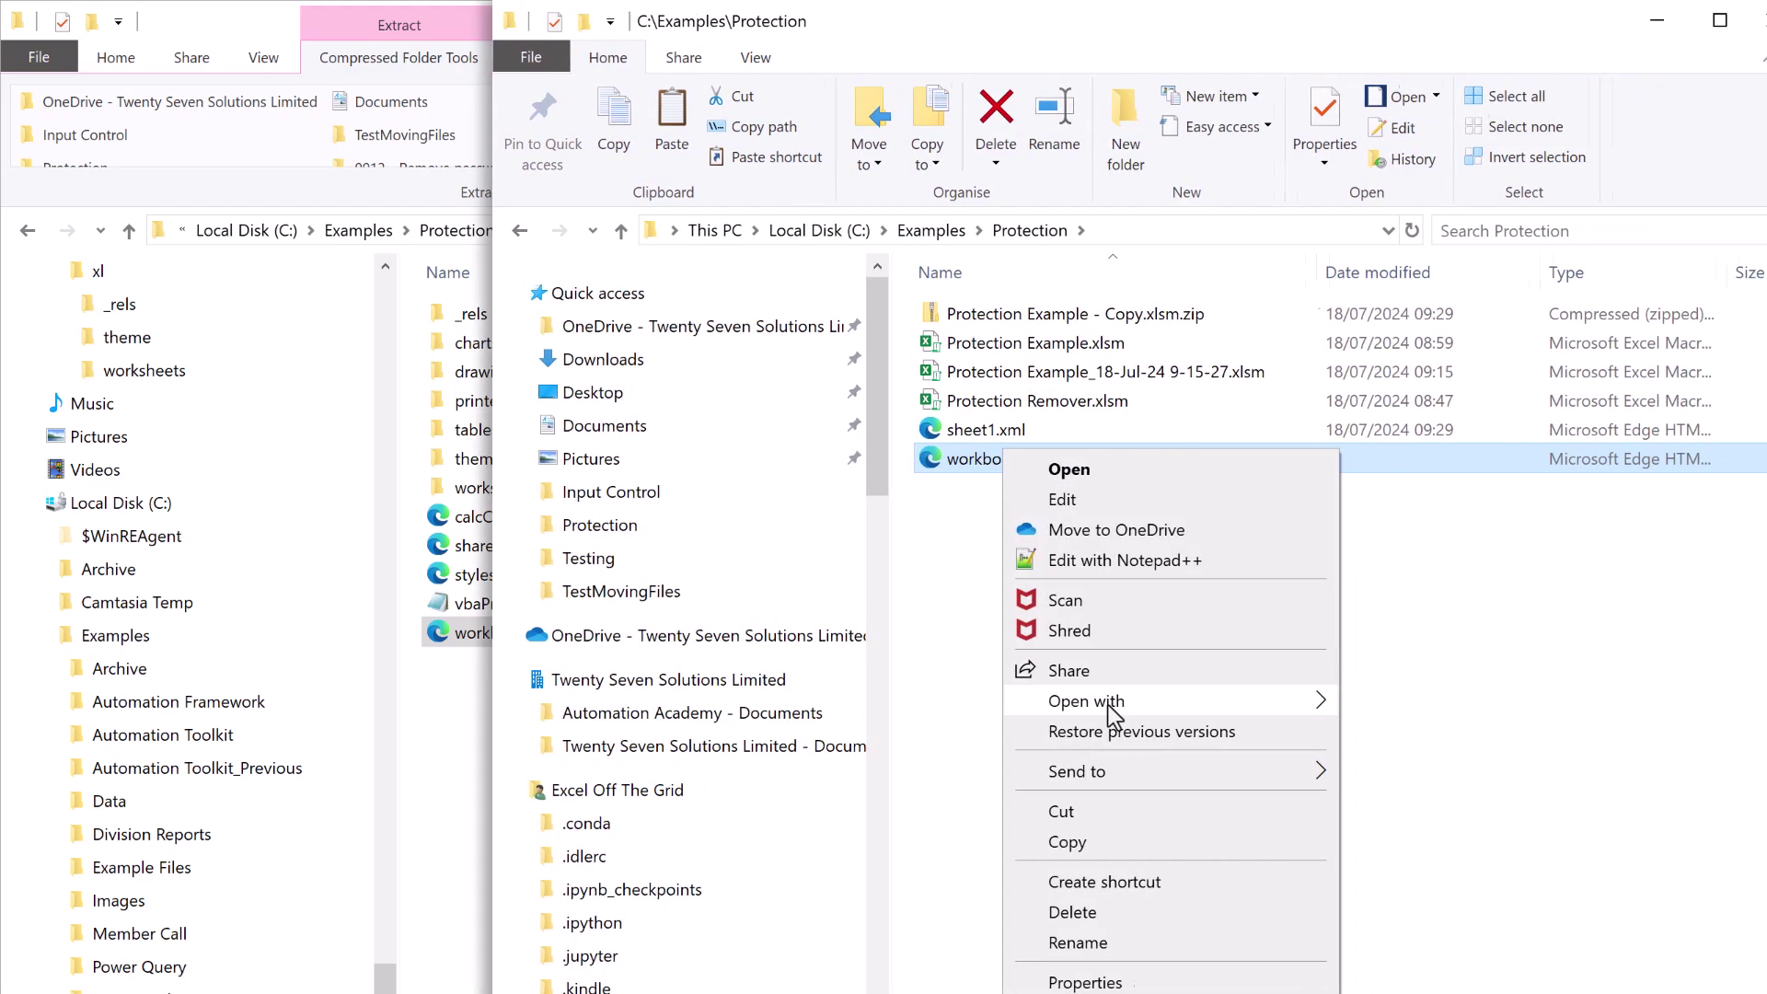
mouse_move(1111, 715)
click(1355, 847)
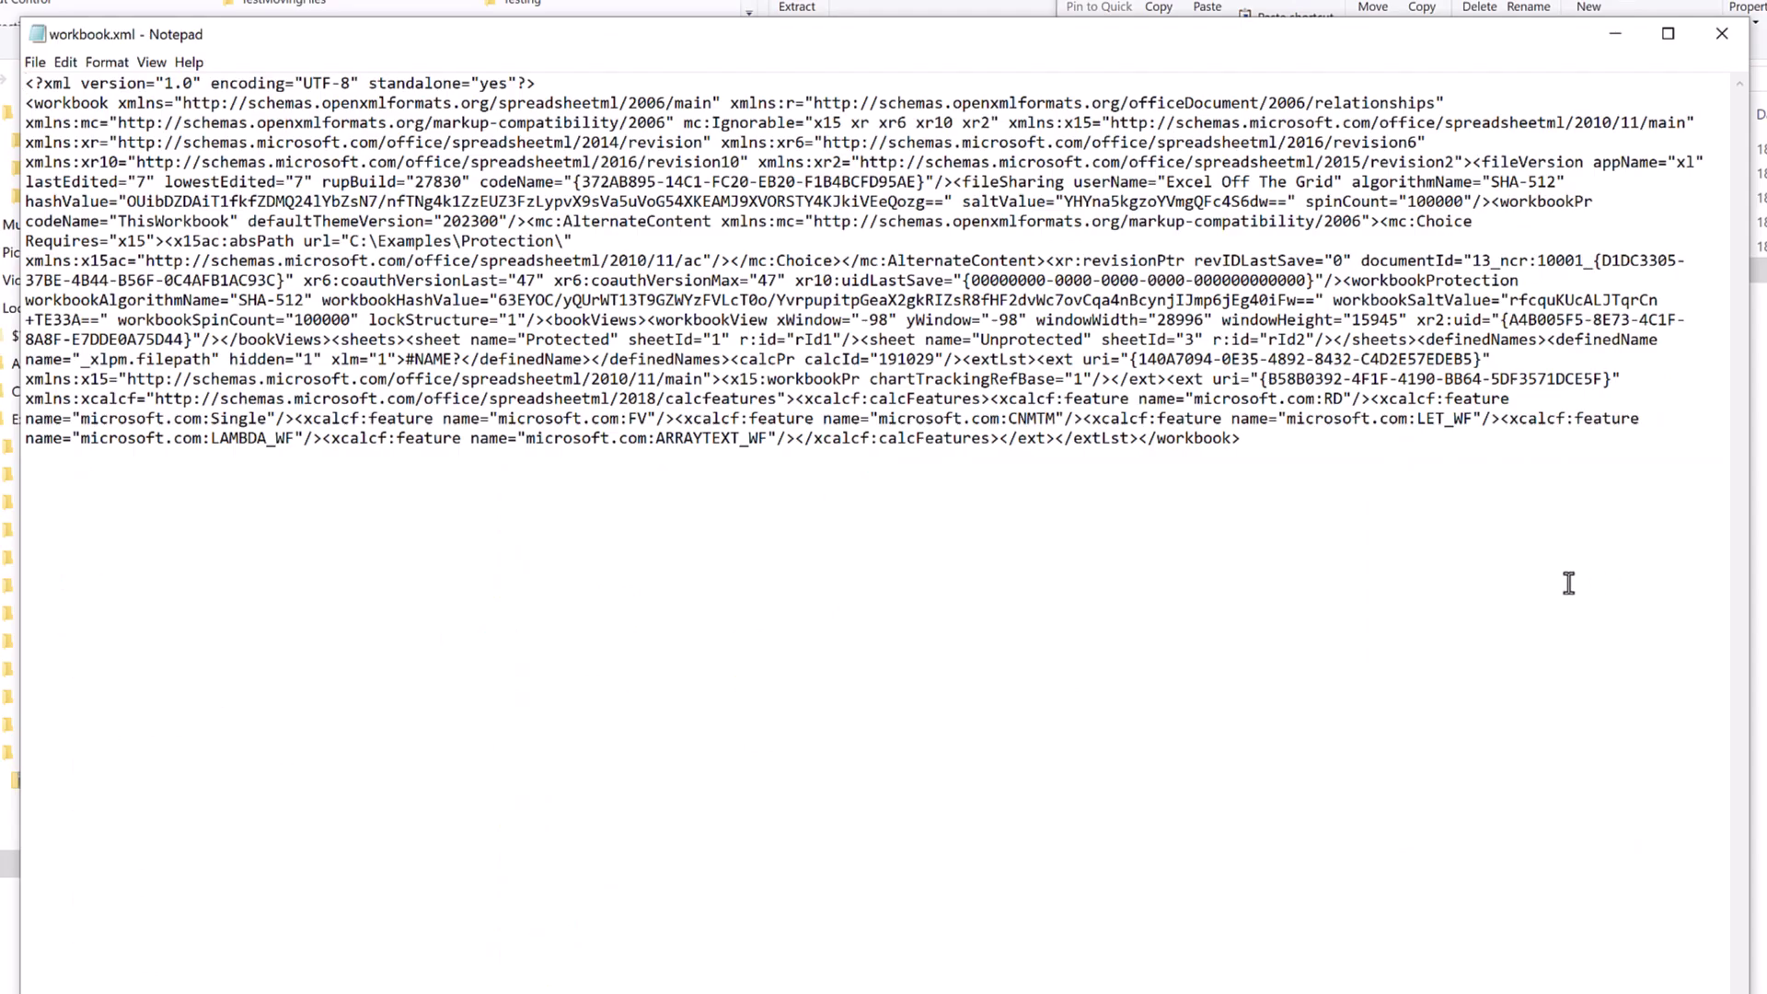
Find and delete the workbookProtection element in workbook.xml.
key(ctrl+f)
text(workbookProtection)
click(433, 267)
drag(416, 218, 416, 462)
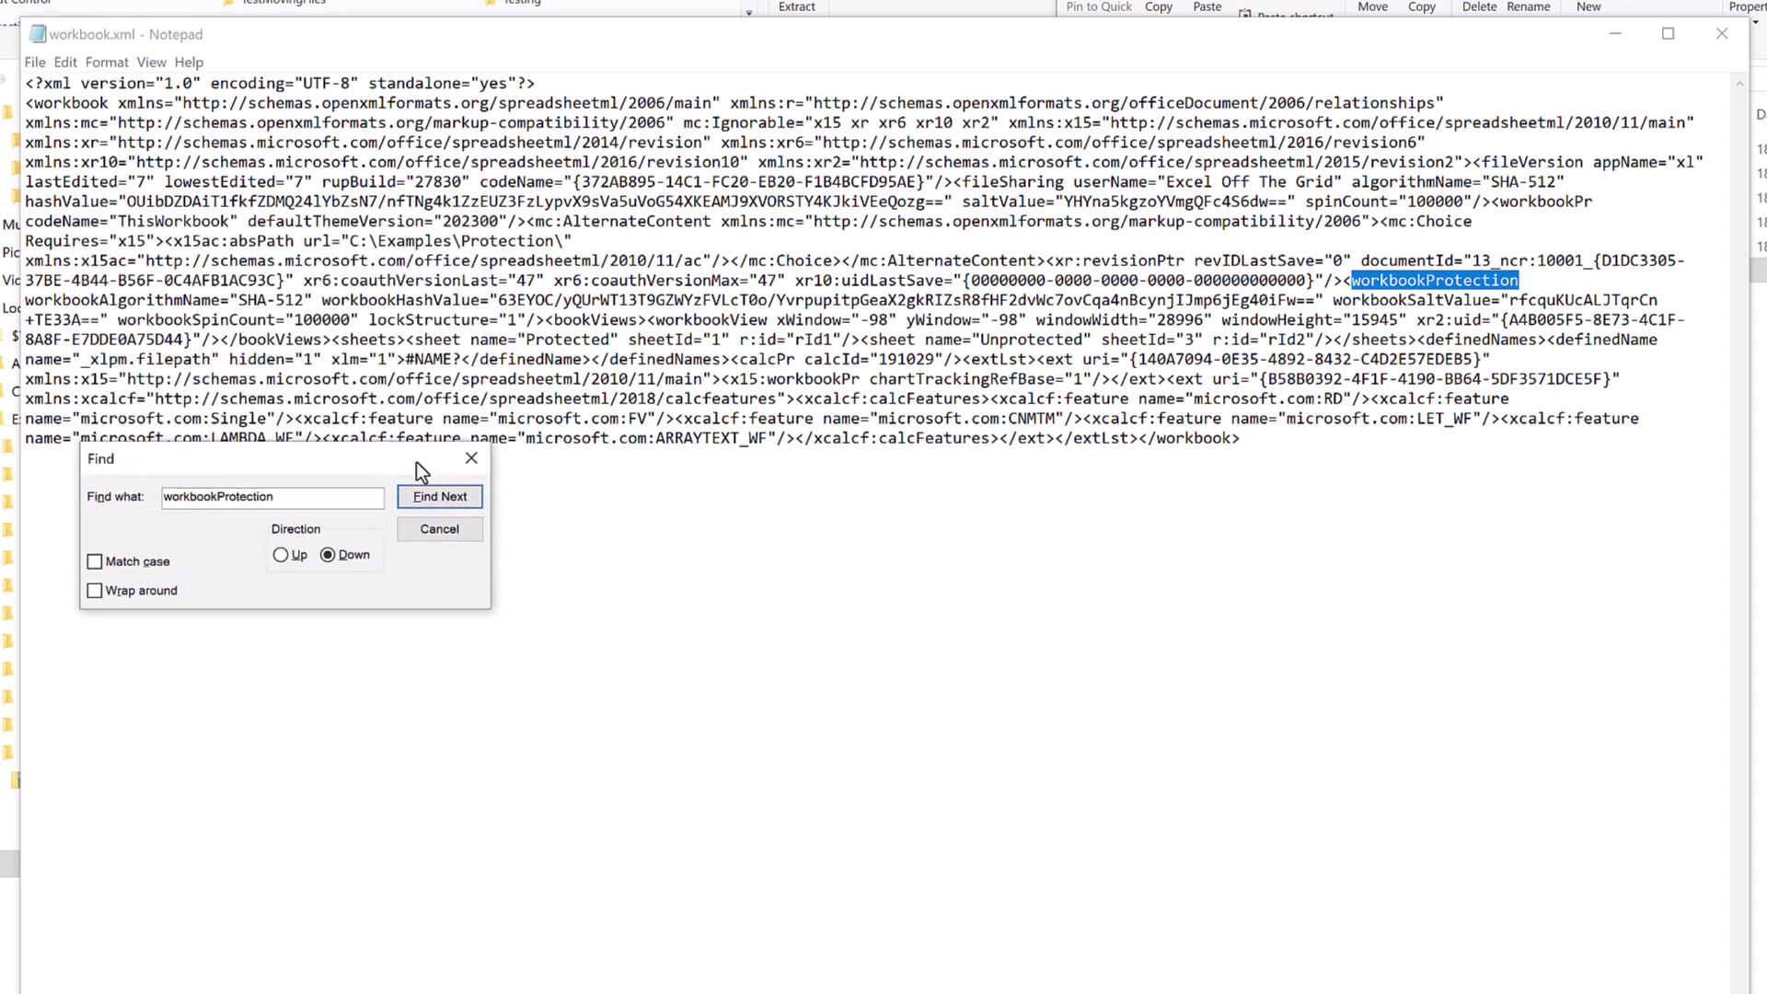
drag(1327, 289, 552, 320)
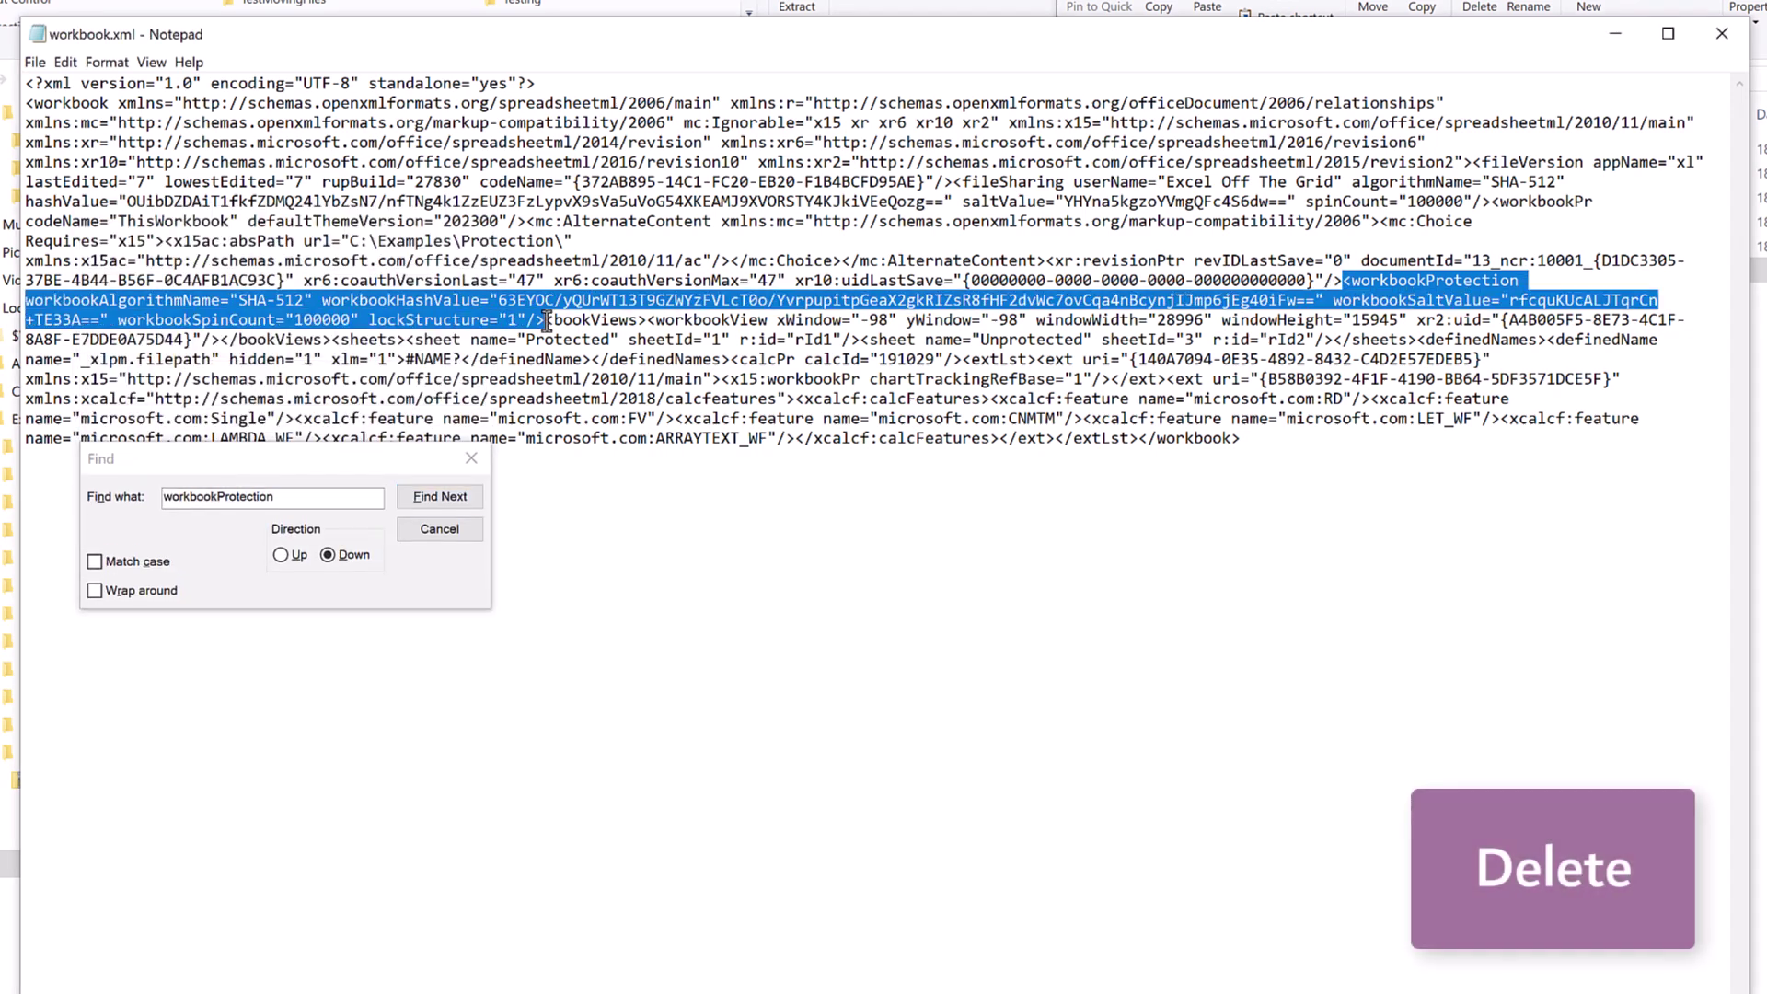
key(Delete)
Find and delete the fileSharing element, then save workbook.xml.
click(279, 554)
double_click(221, 496)
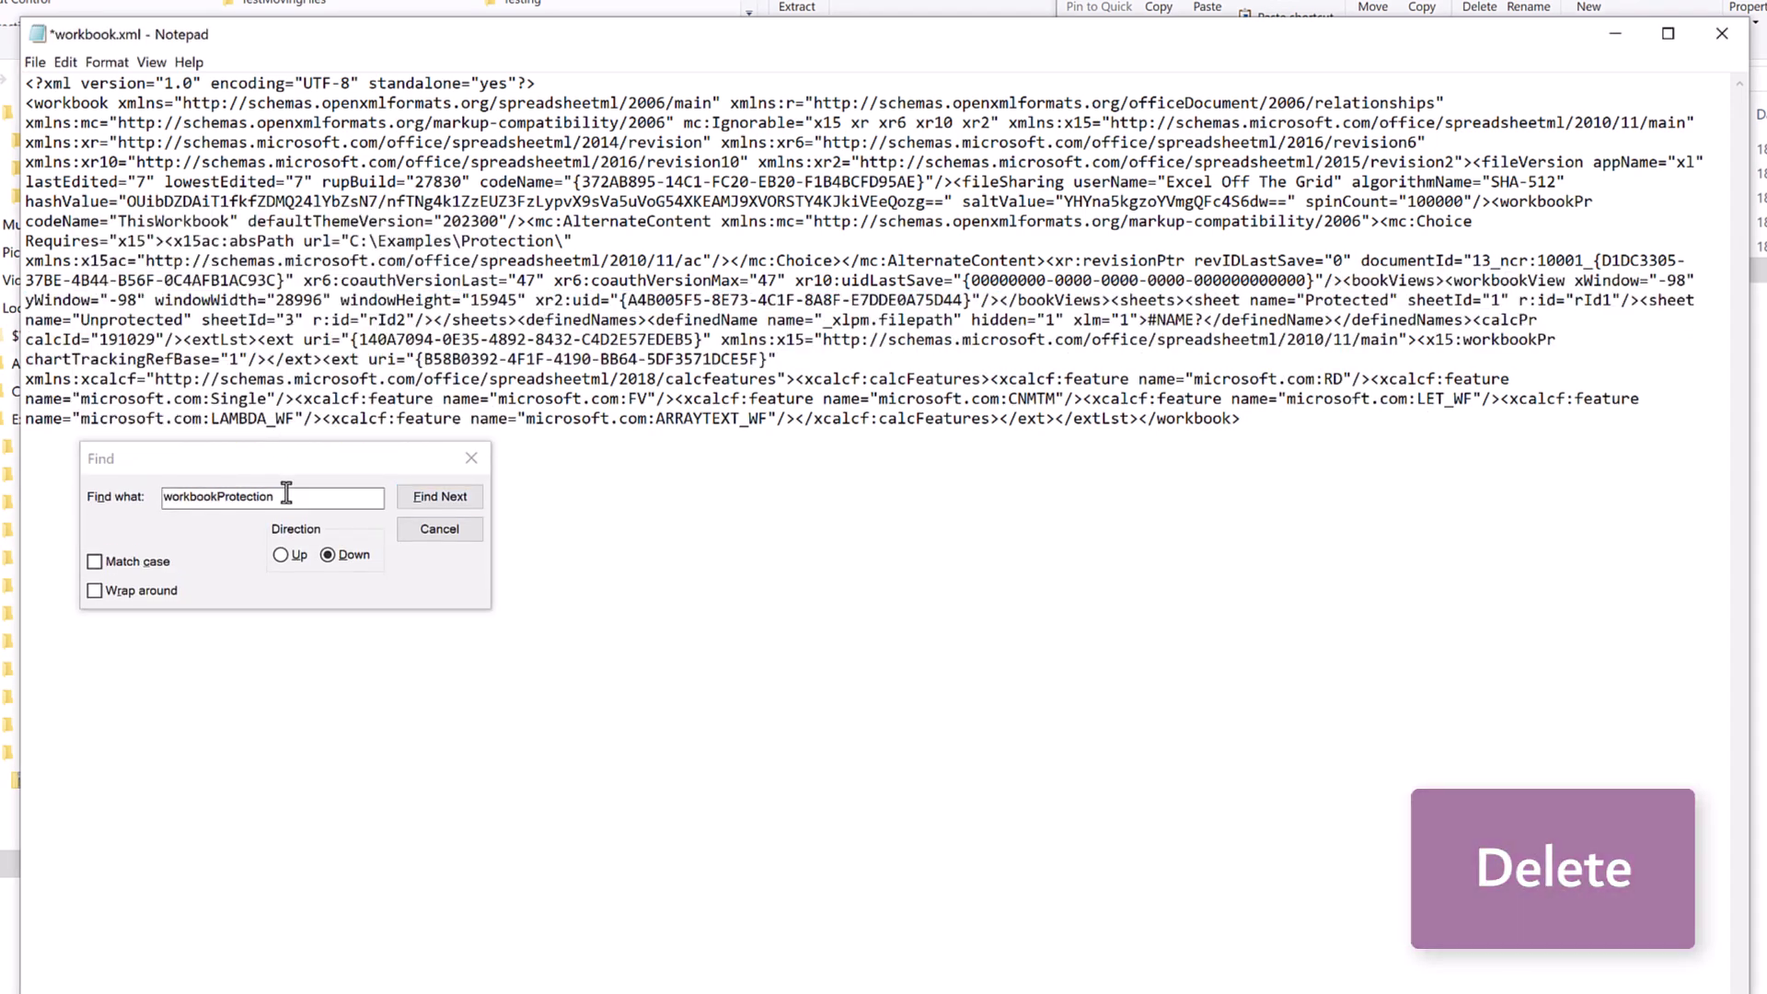
text(fileSharing)
click(425, 497)
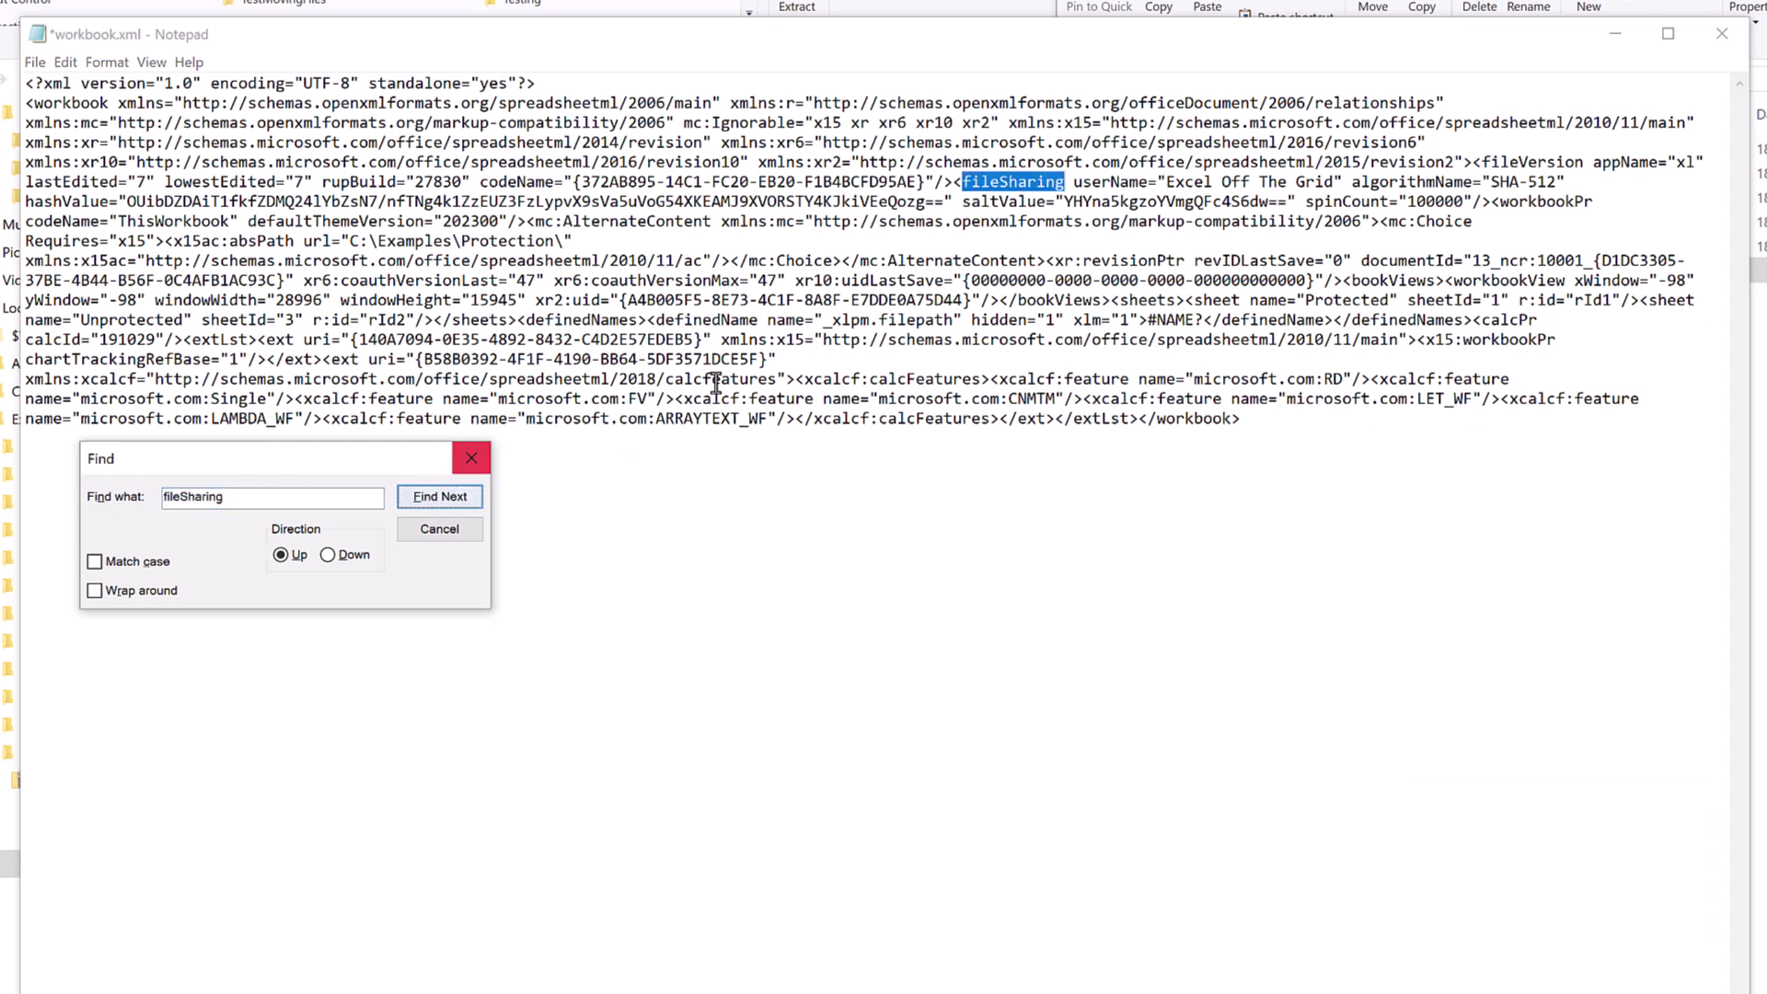
drag(955, 182, 1477, 201)
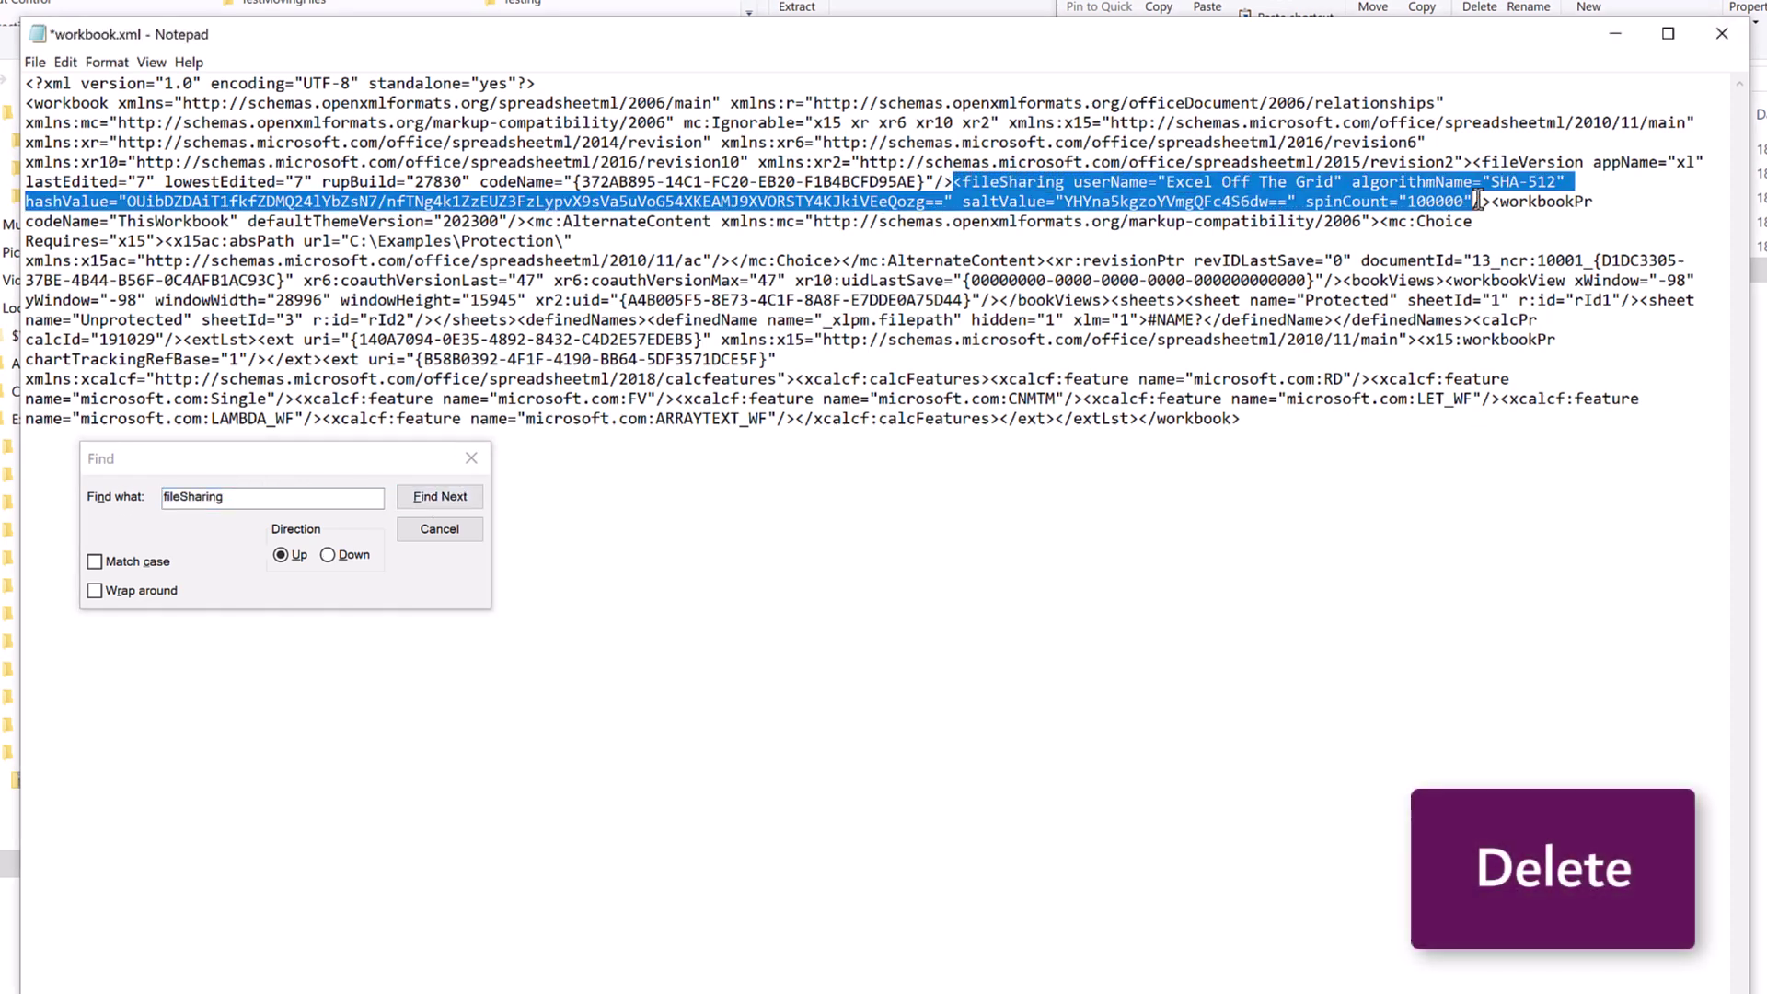
key(Delete)
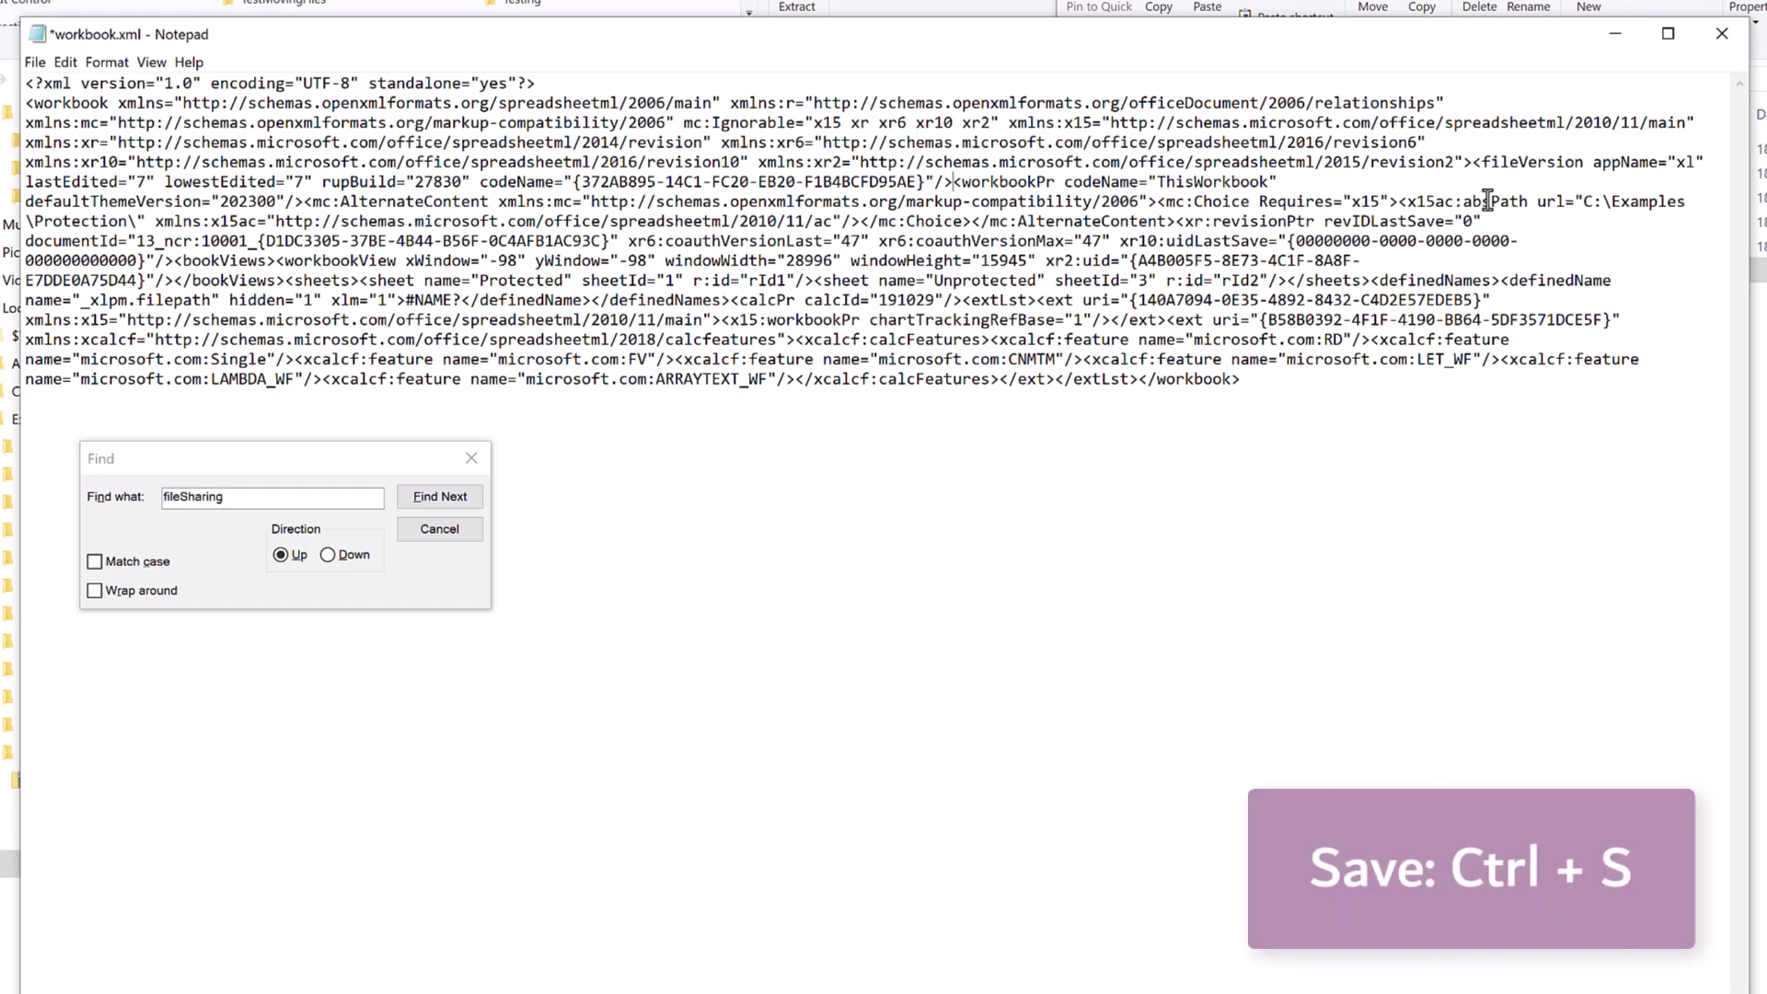
key(ctrl+s)
Replace workbook.xml in the zip's xl folder with the edited version.
click(1722, 33)
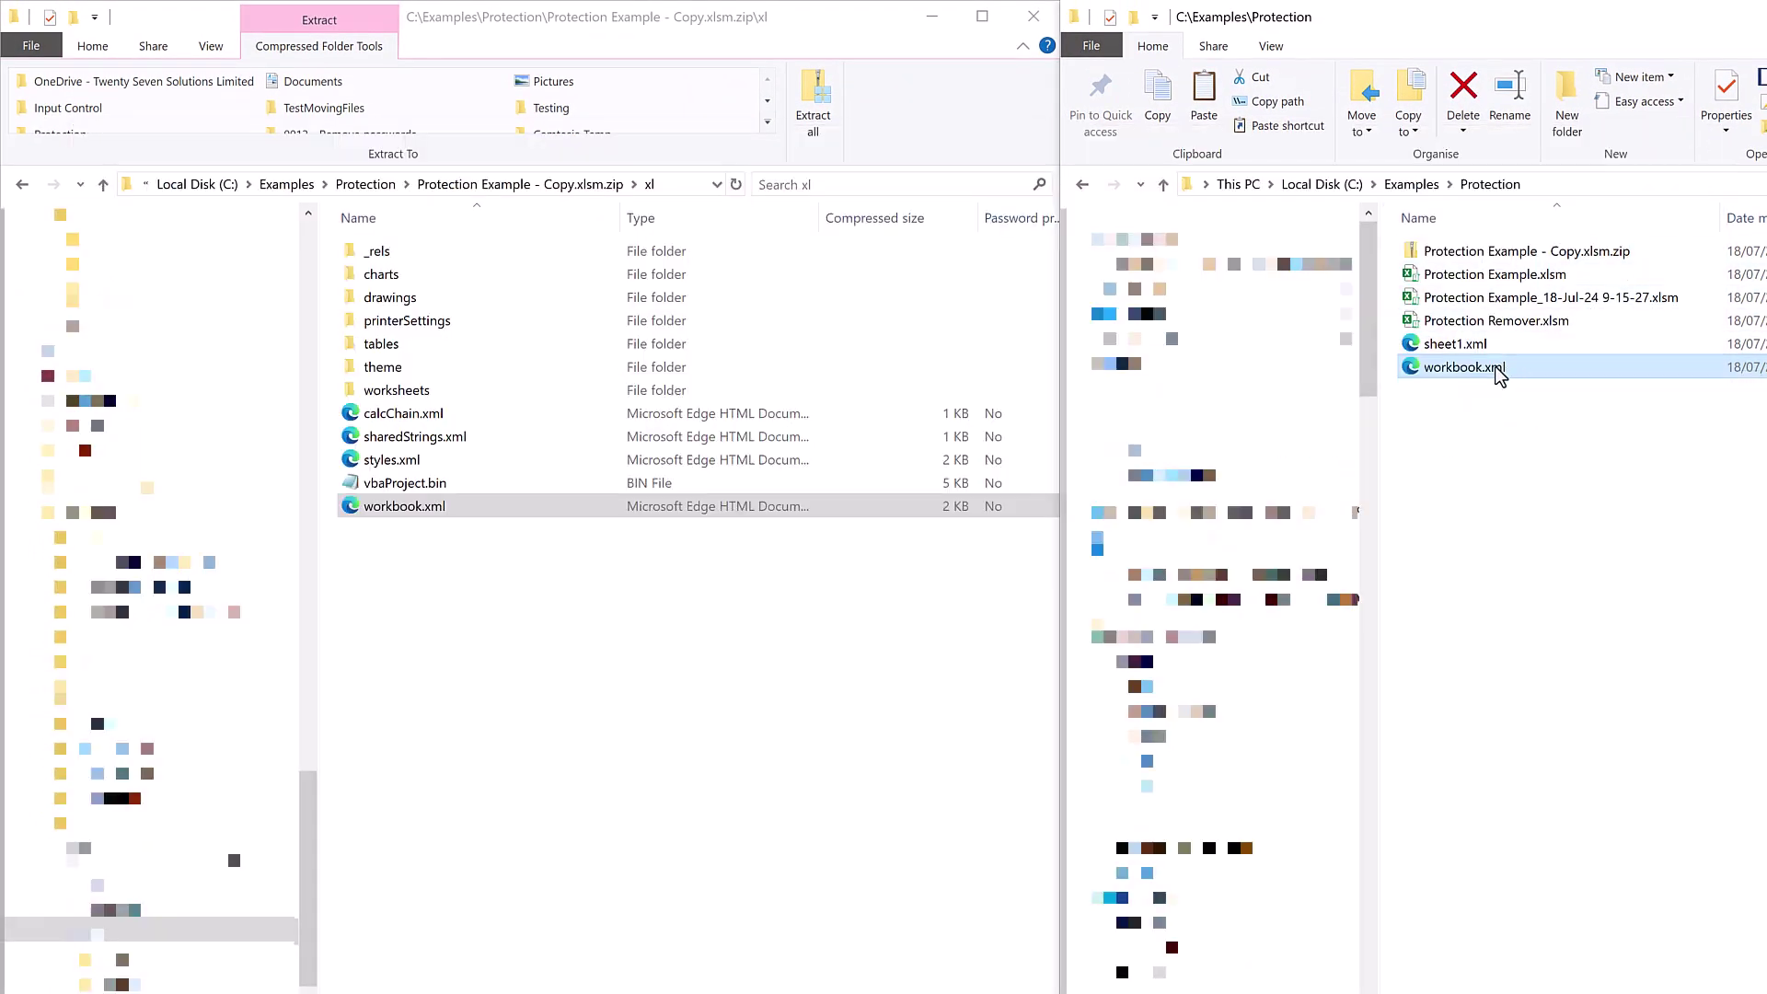
drag(1500, 373, 421, 655)
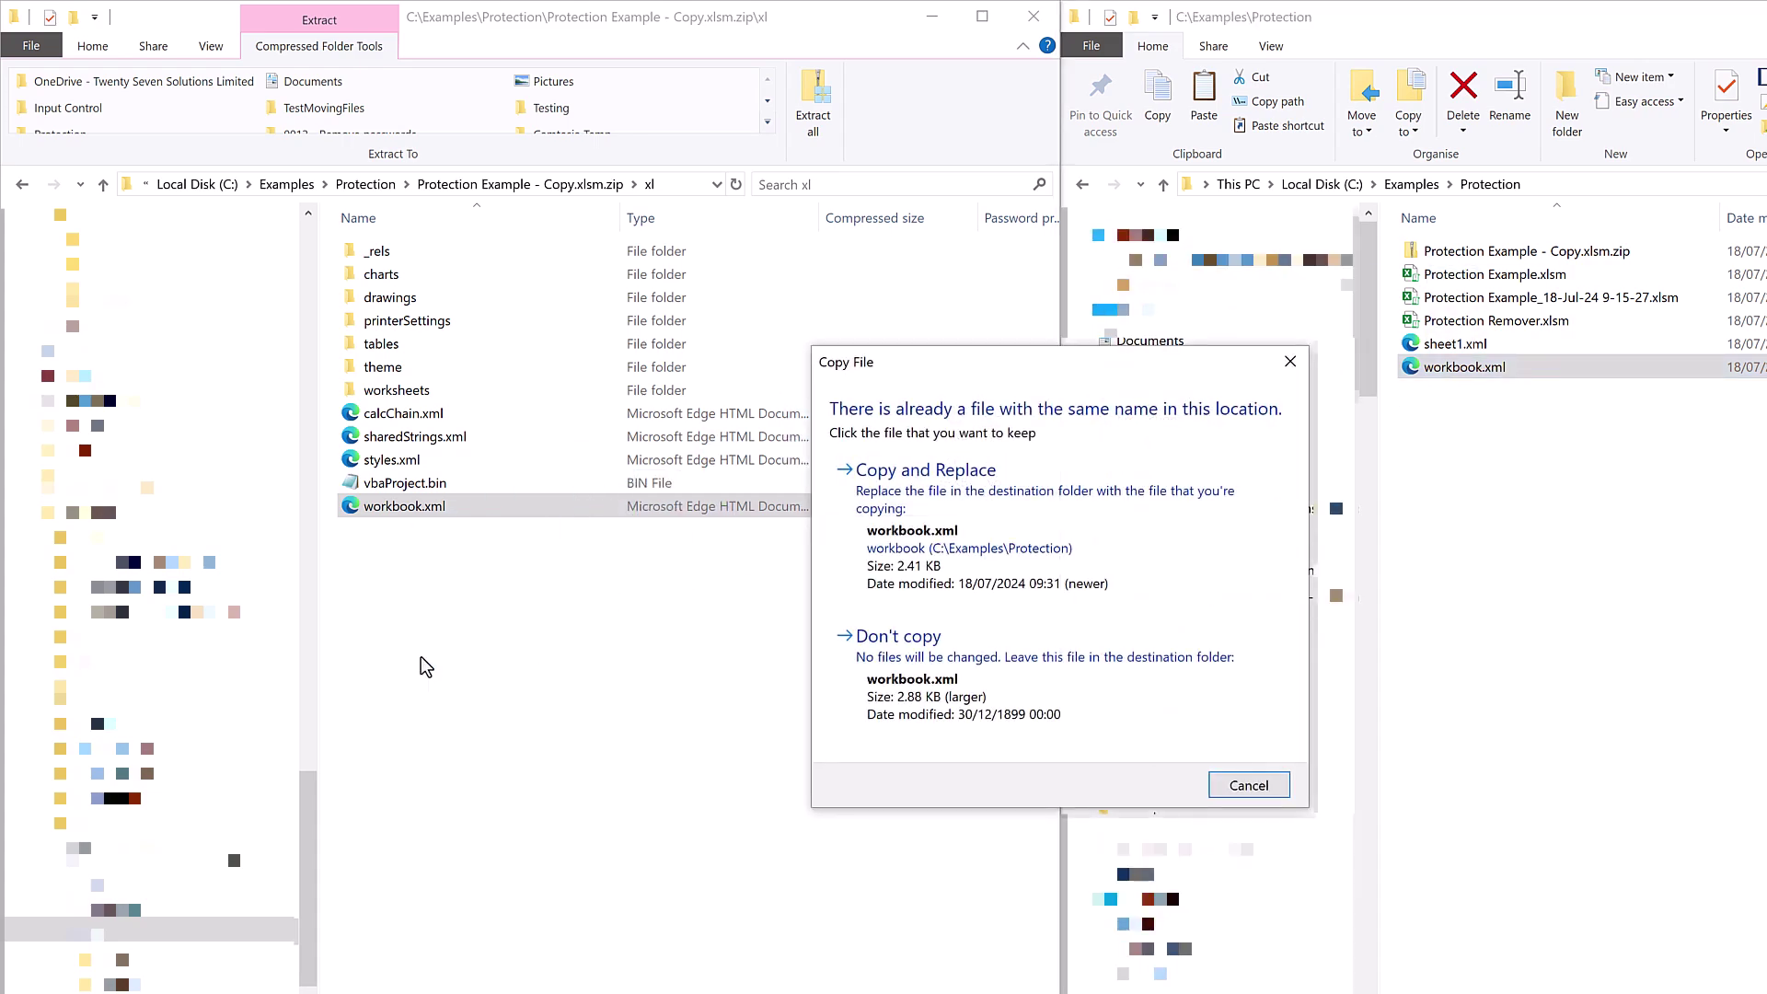
click(844, 540)
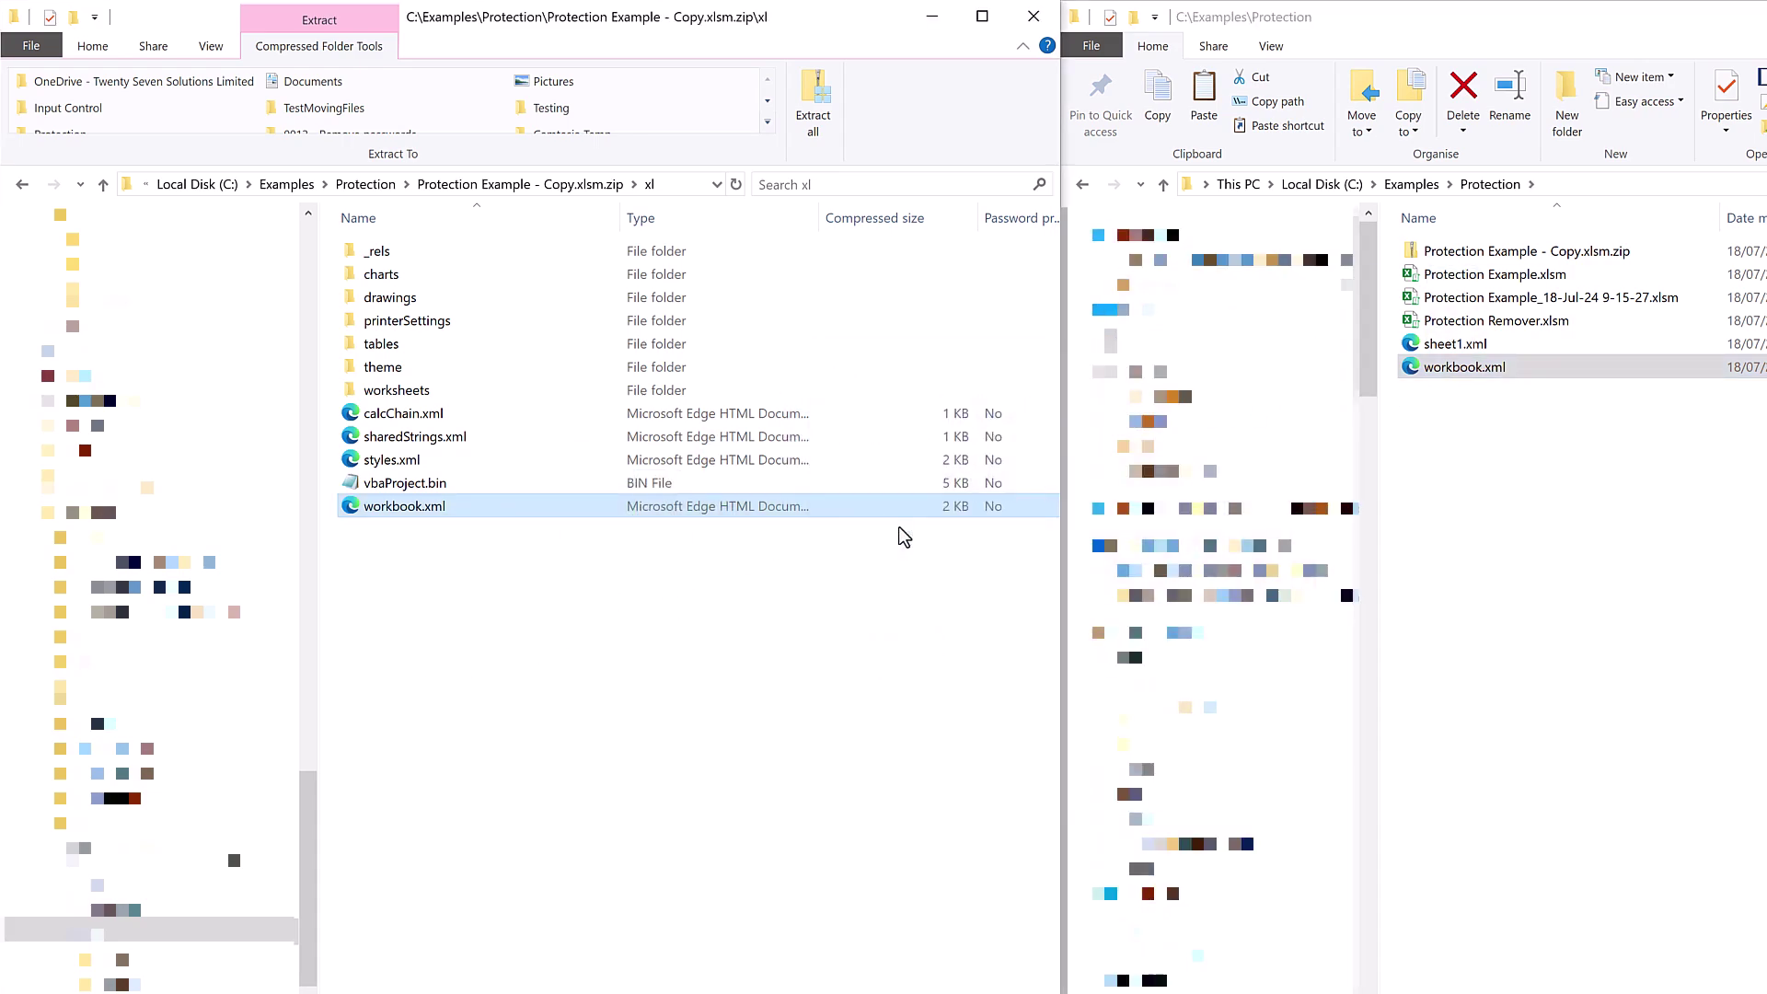
Rename the archive in the Protection folder back to Protection Example - Copy.xlsm.
click(365, 184)
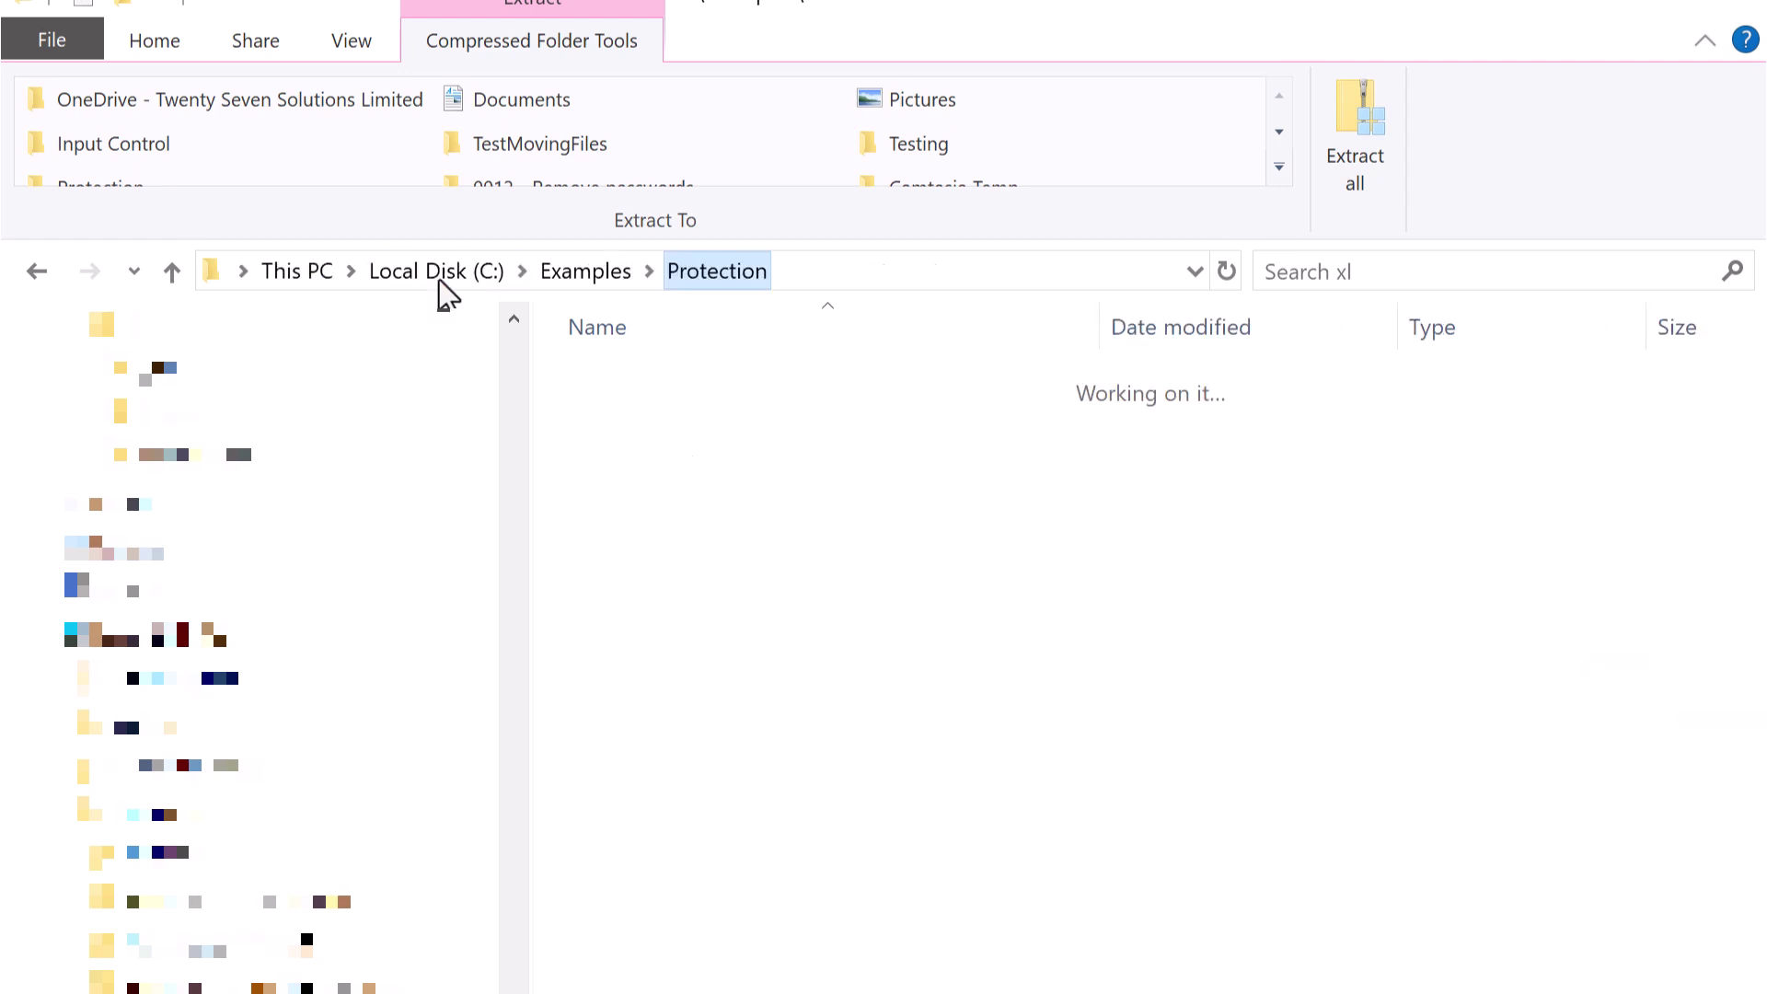
key(F2)
key(Right)
key(Right)
key(Right)
key(Right)
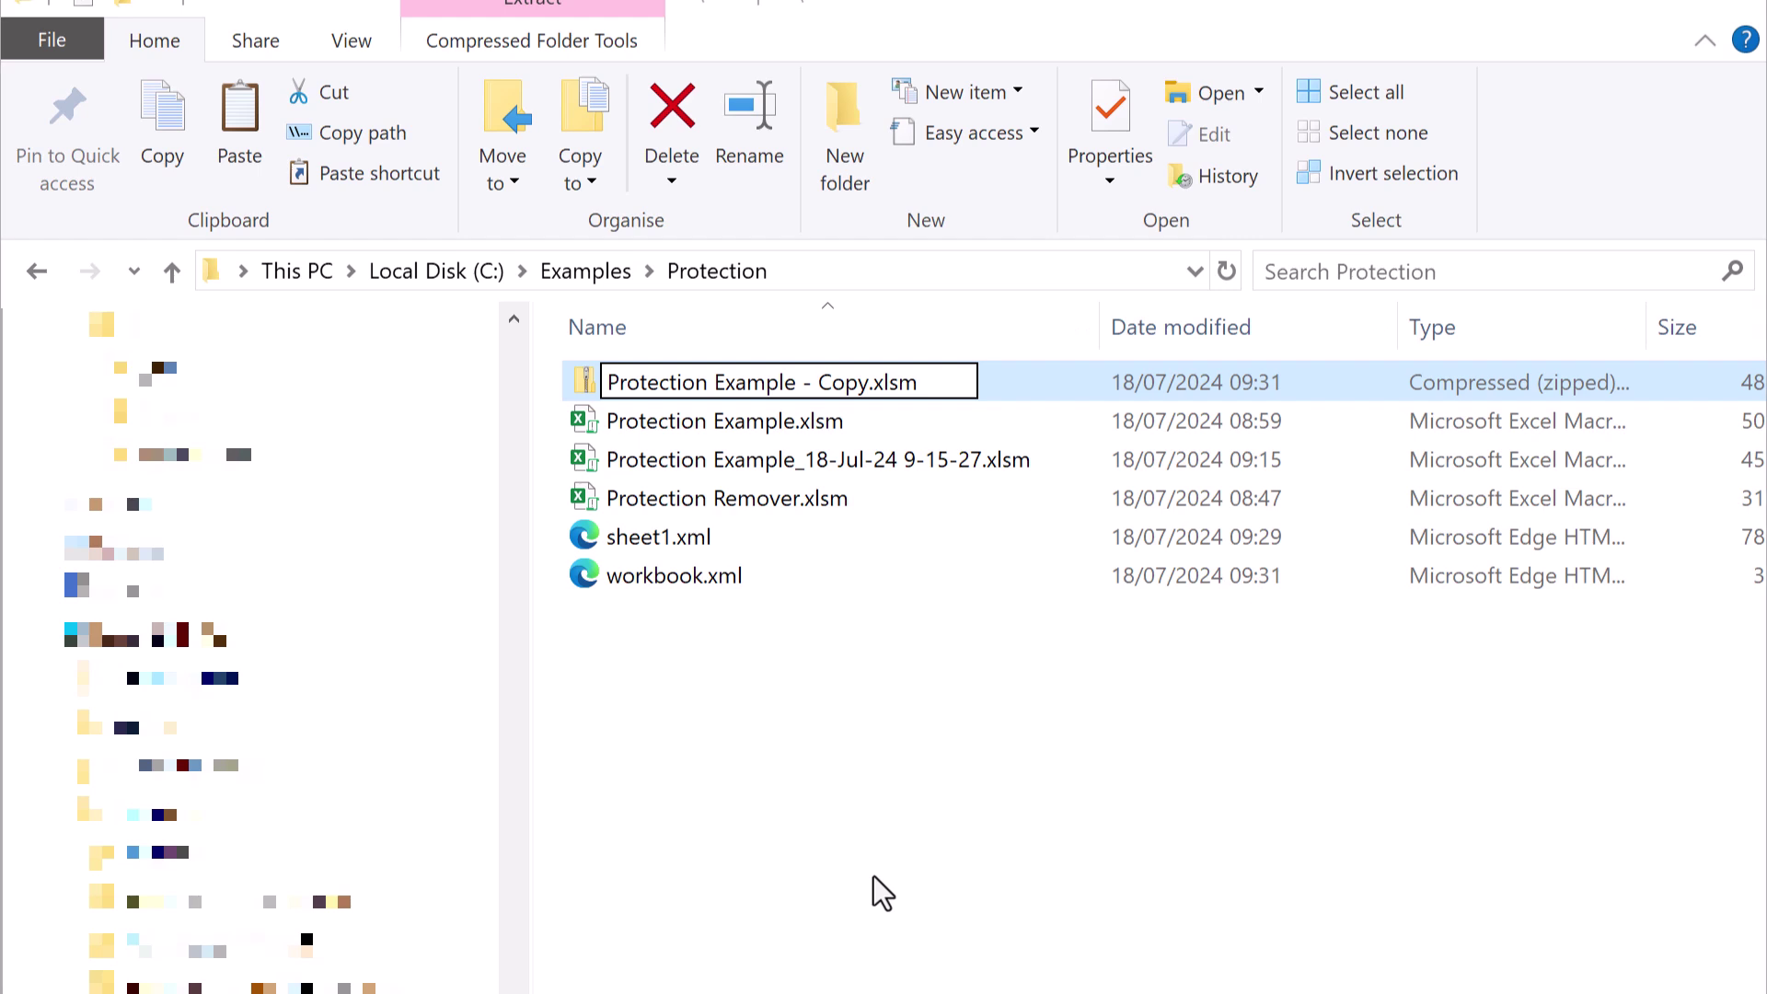
key(Return)
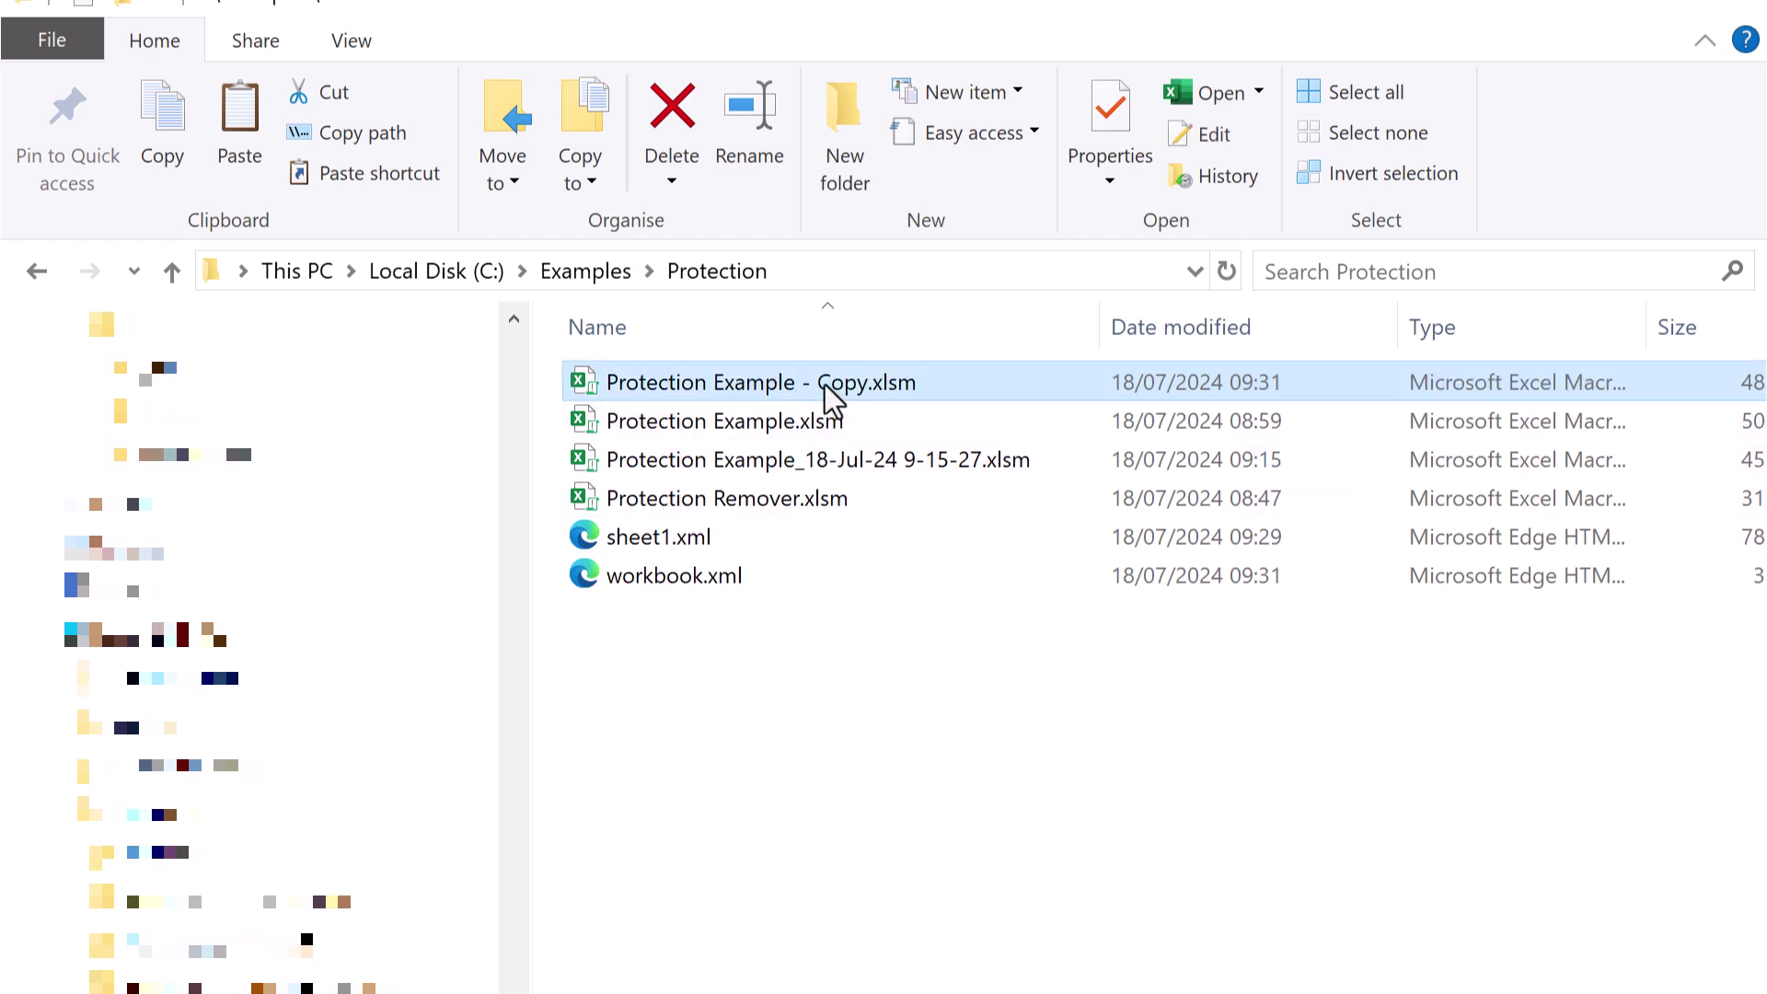
Open the stripped copy, enter 'Edit' in E3 on the Unprotected sheet, and view Allow Edit Ranges.
double_click(825, 384)
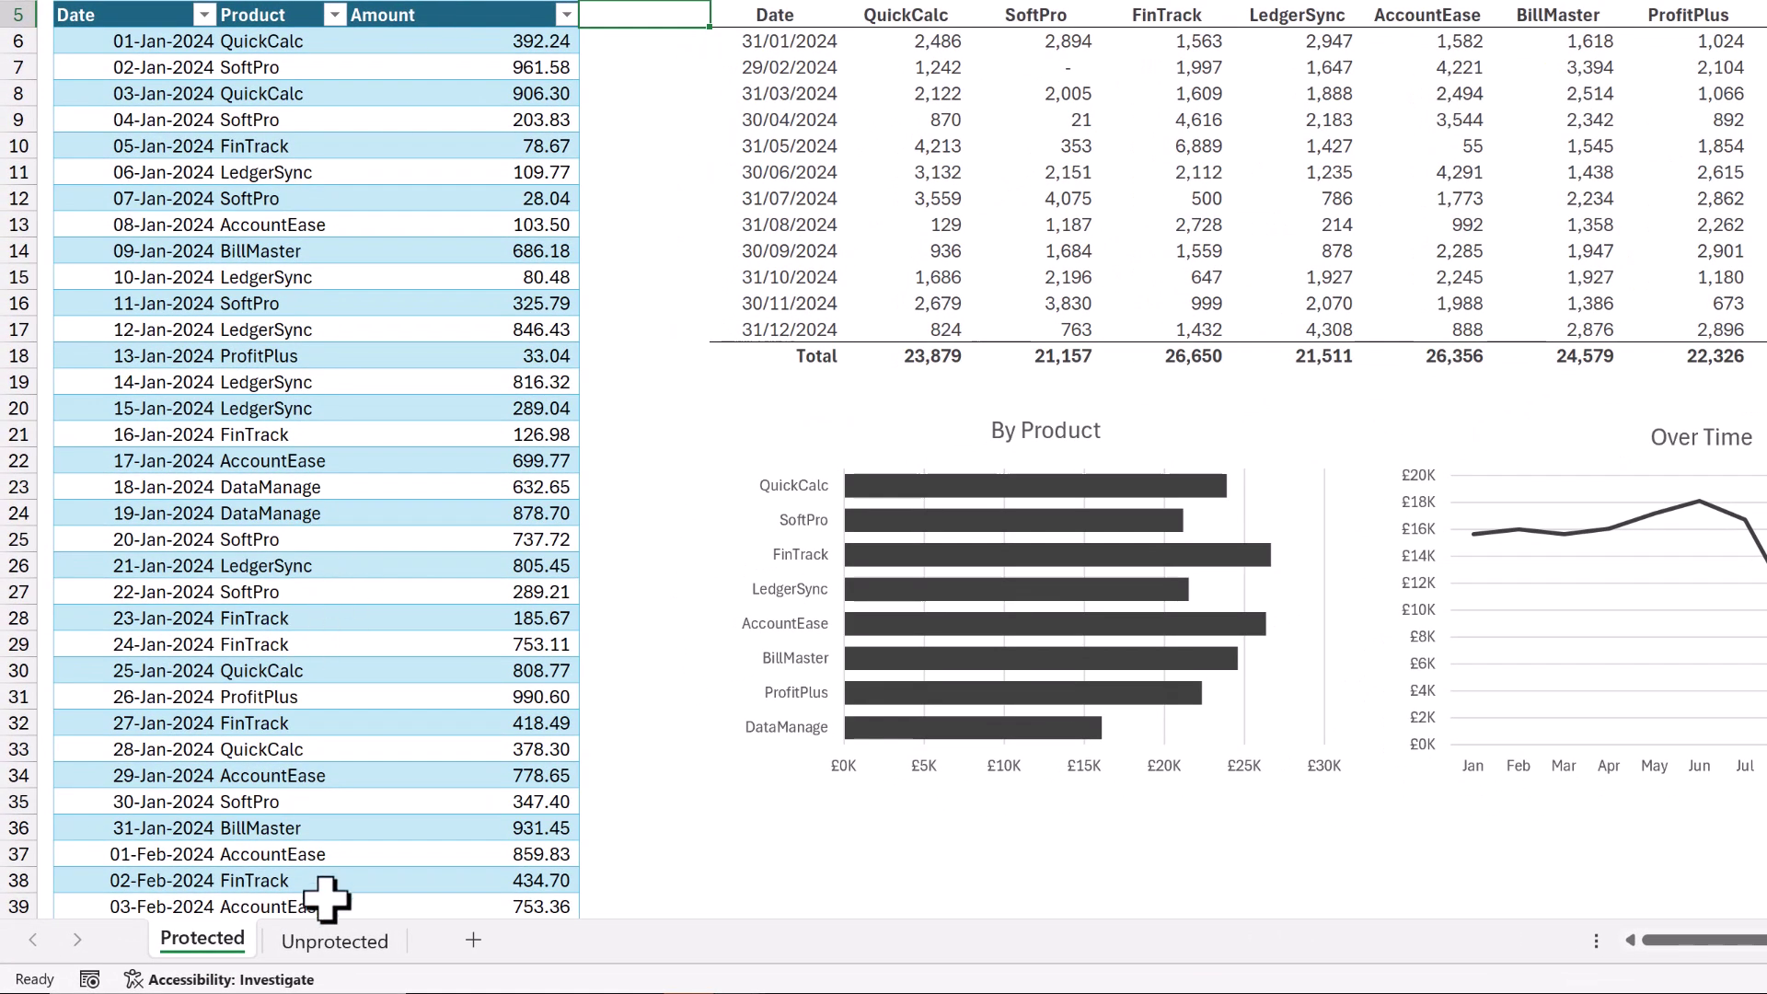
right_click(328, 945)
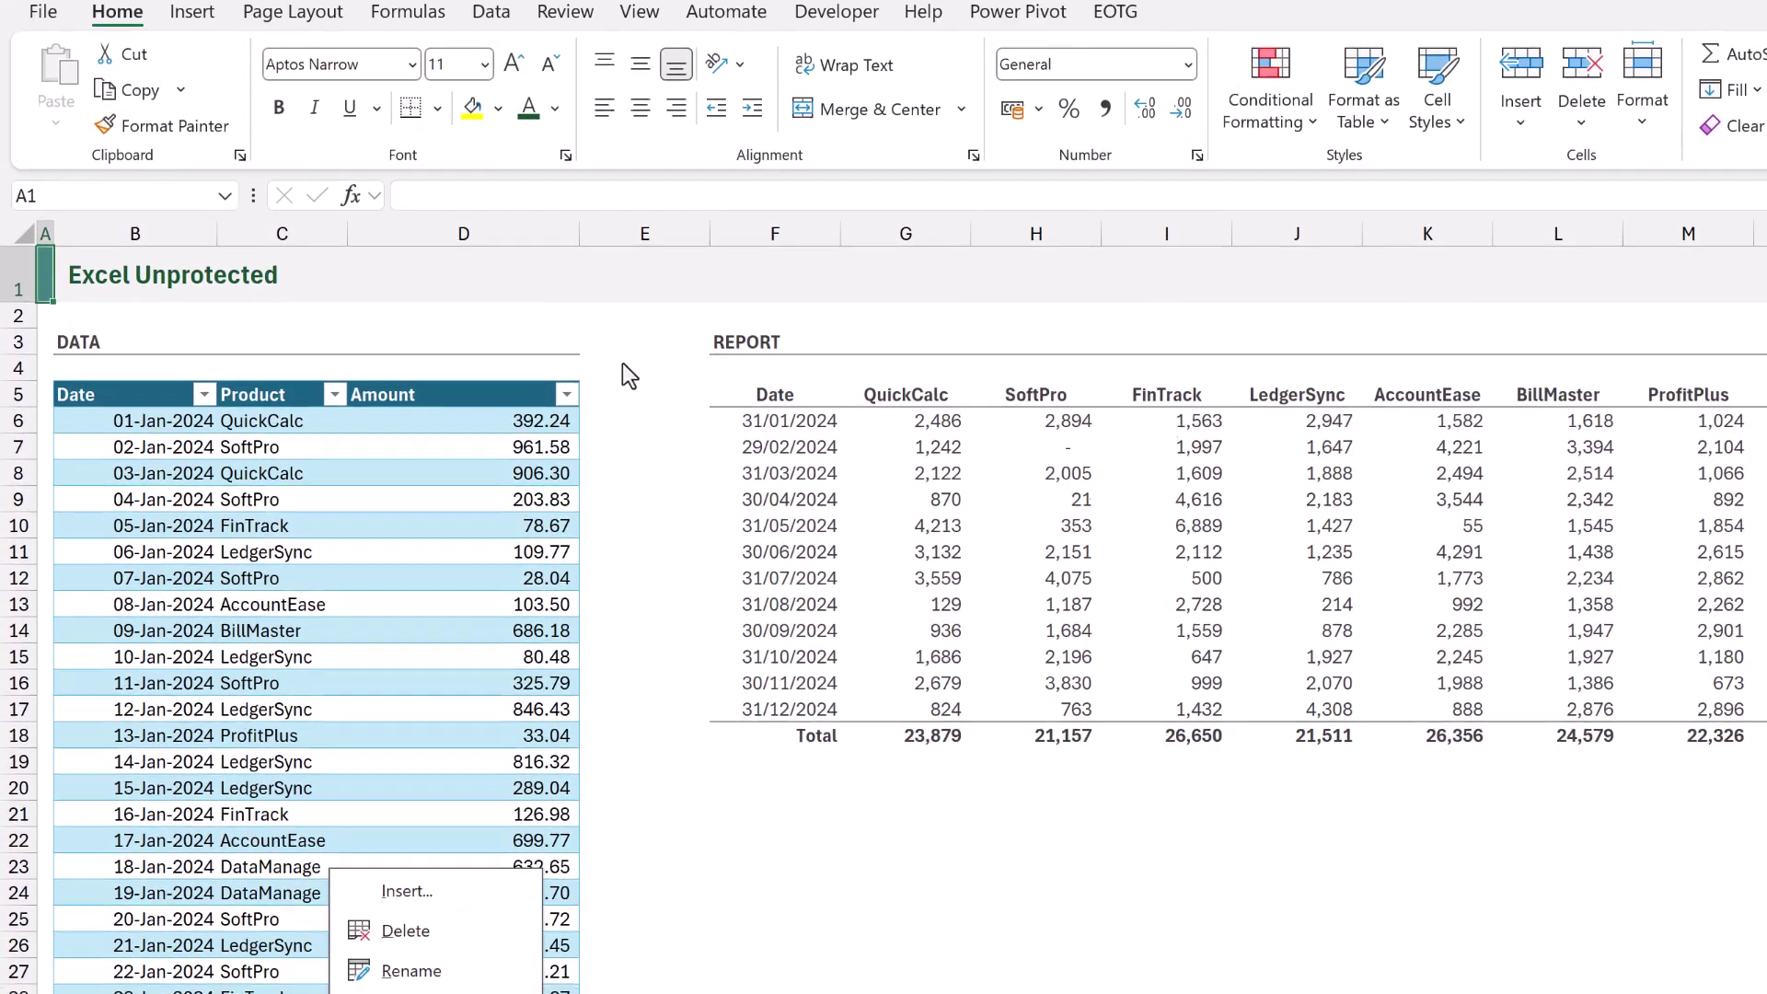
click(628, 347)
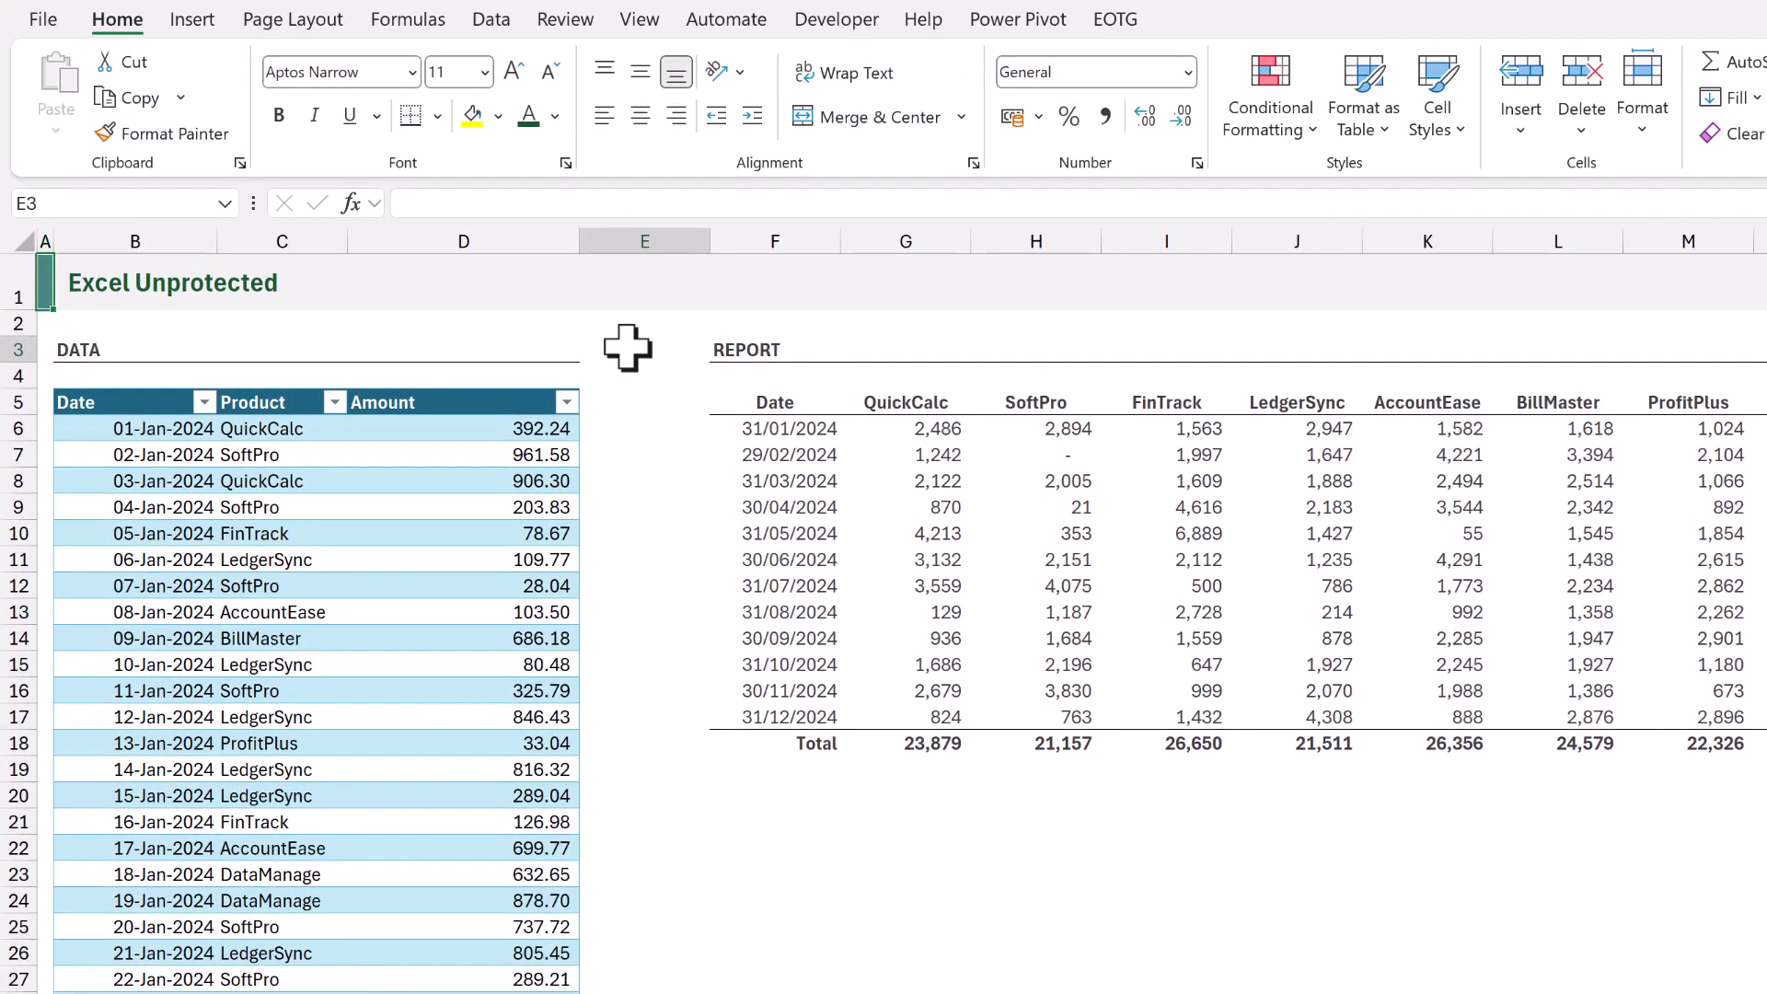
text(Edit)
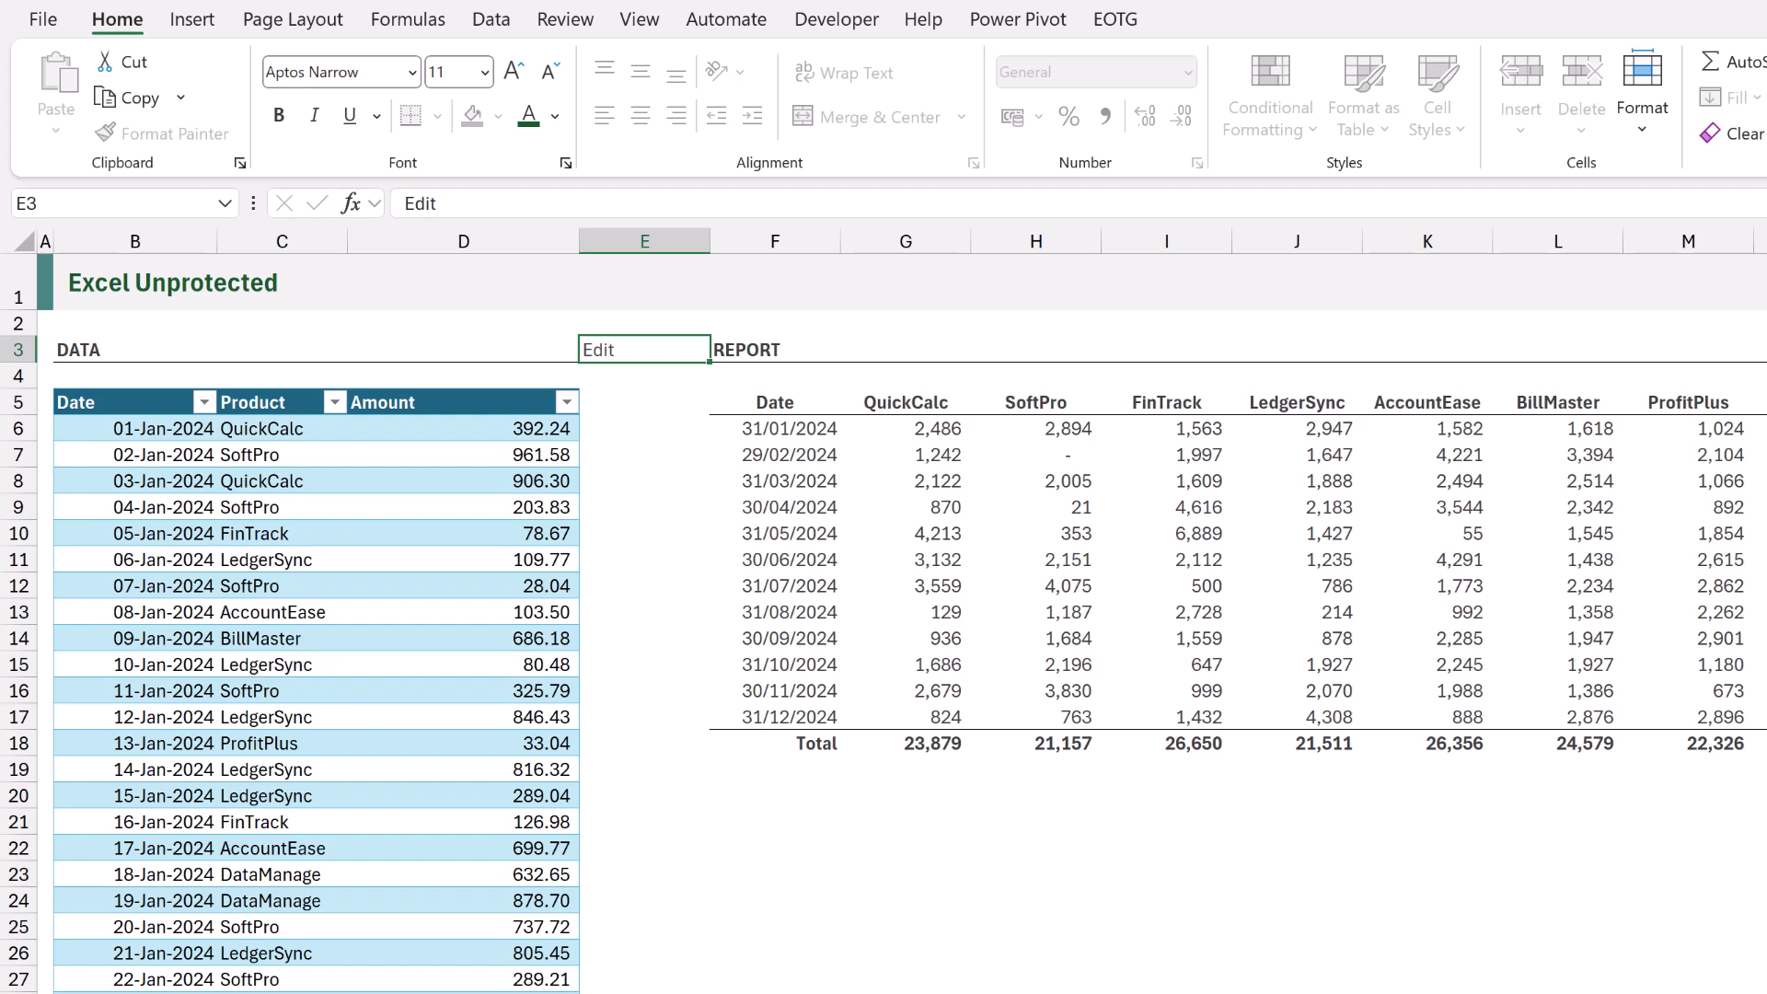
key(ctrl+Return)
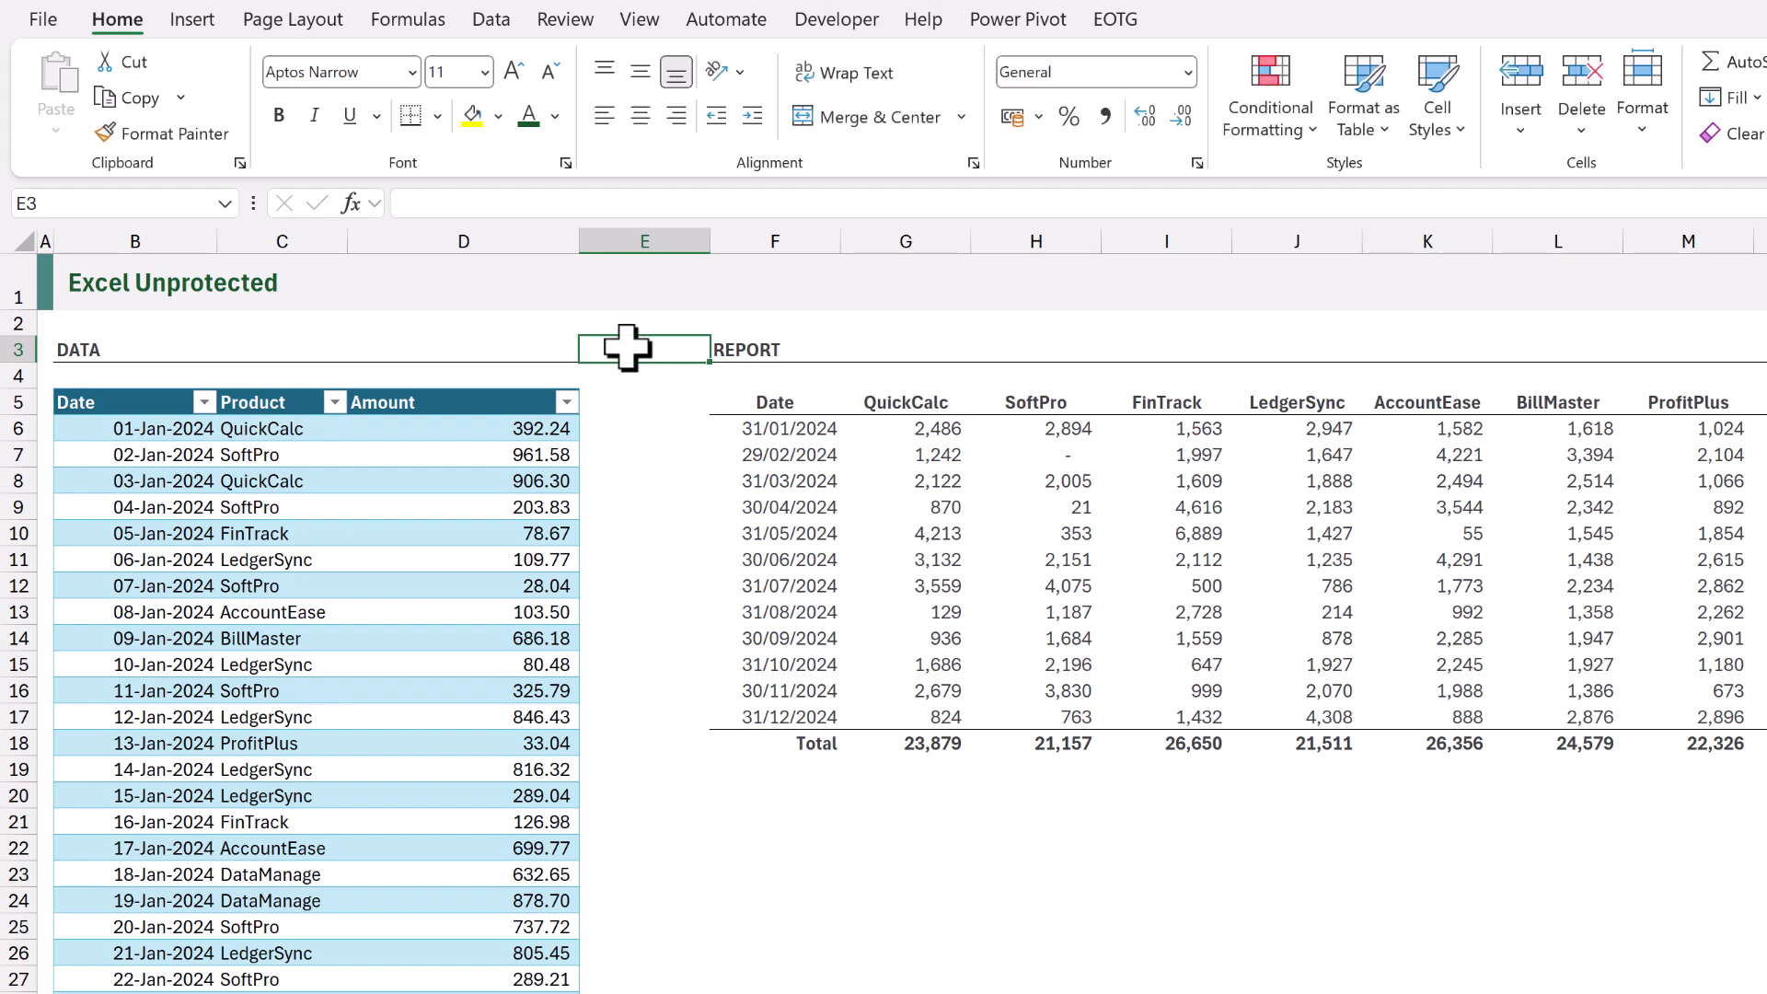
click(565, 19)
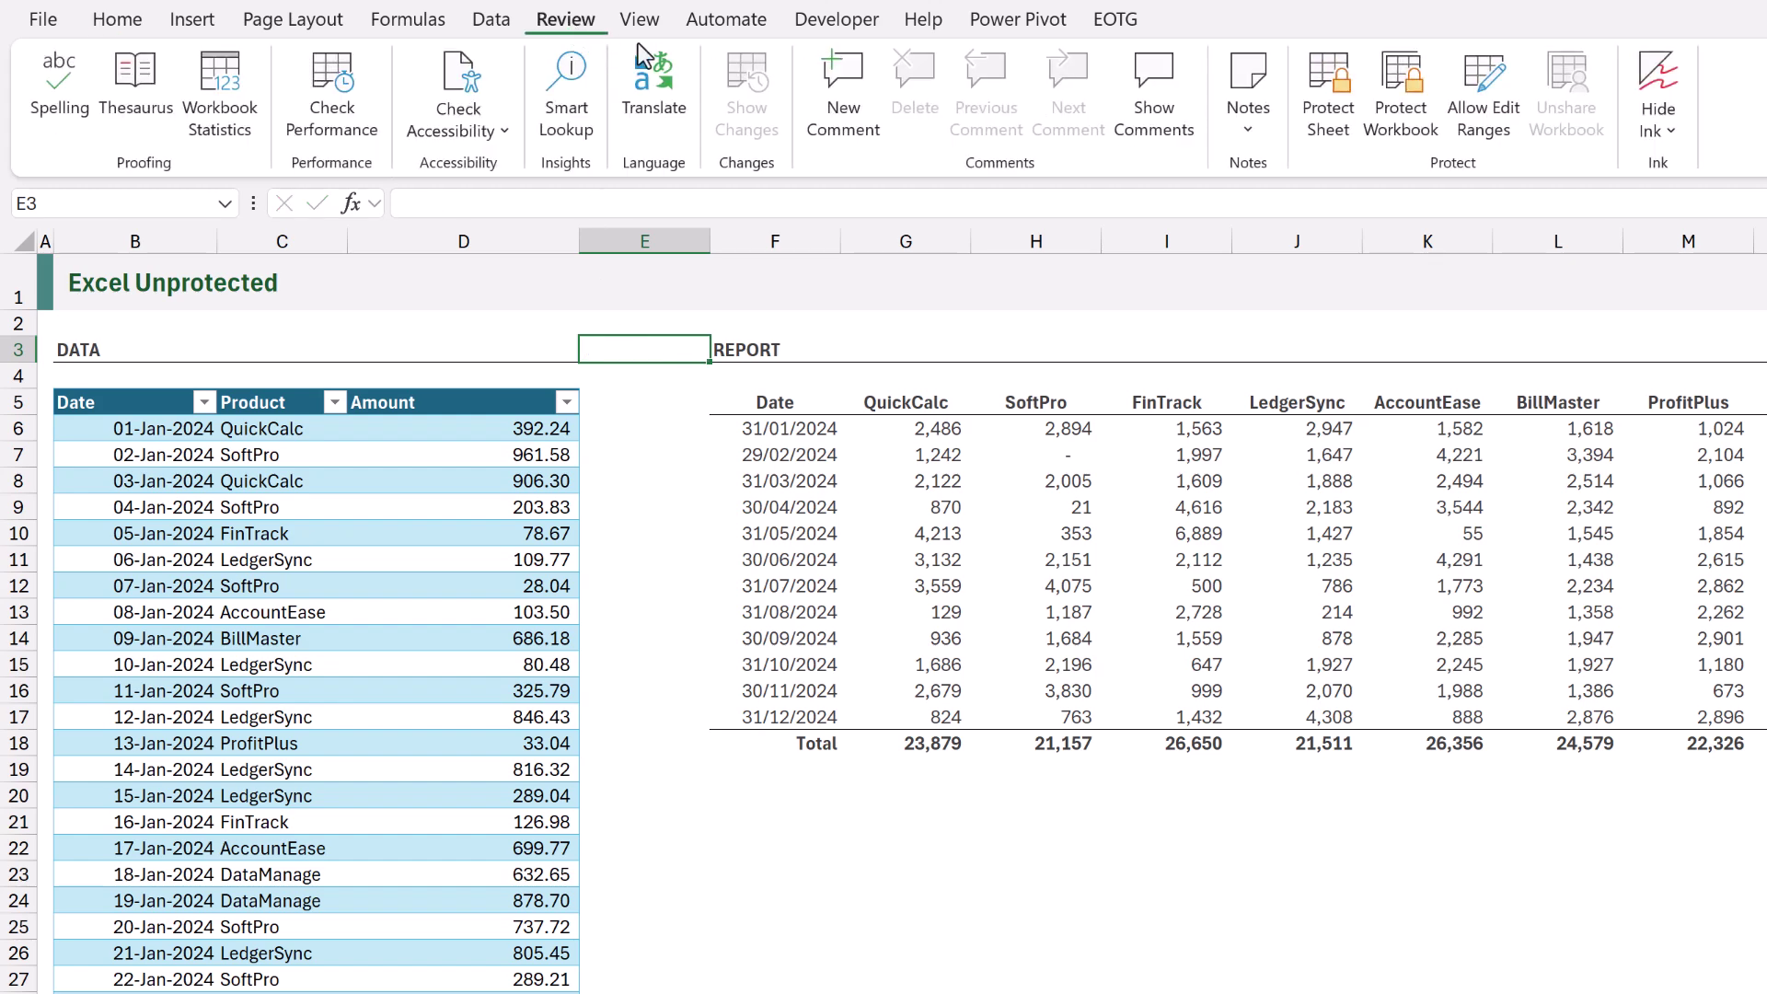
click(1495, 90)
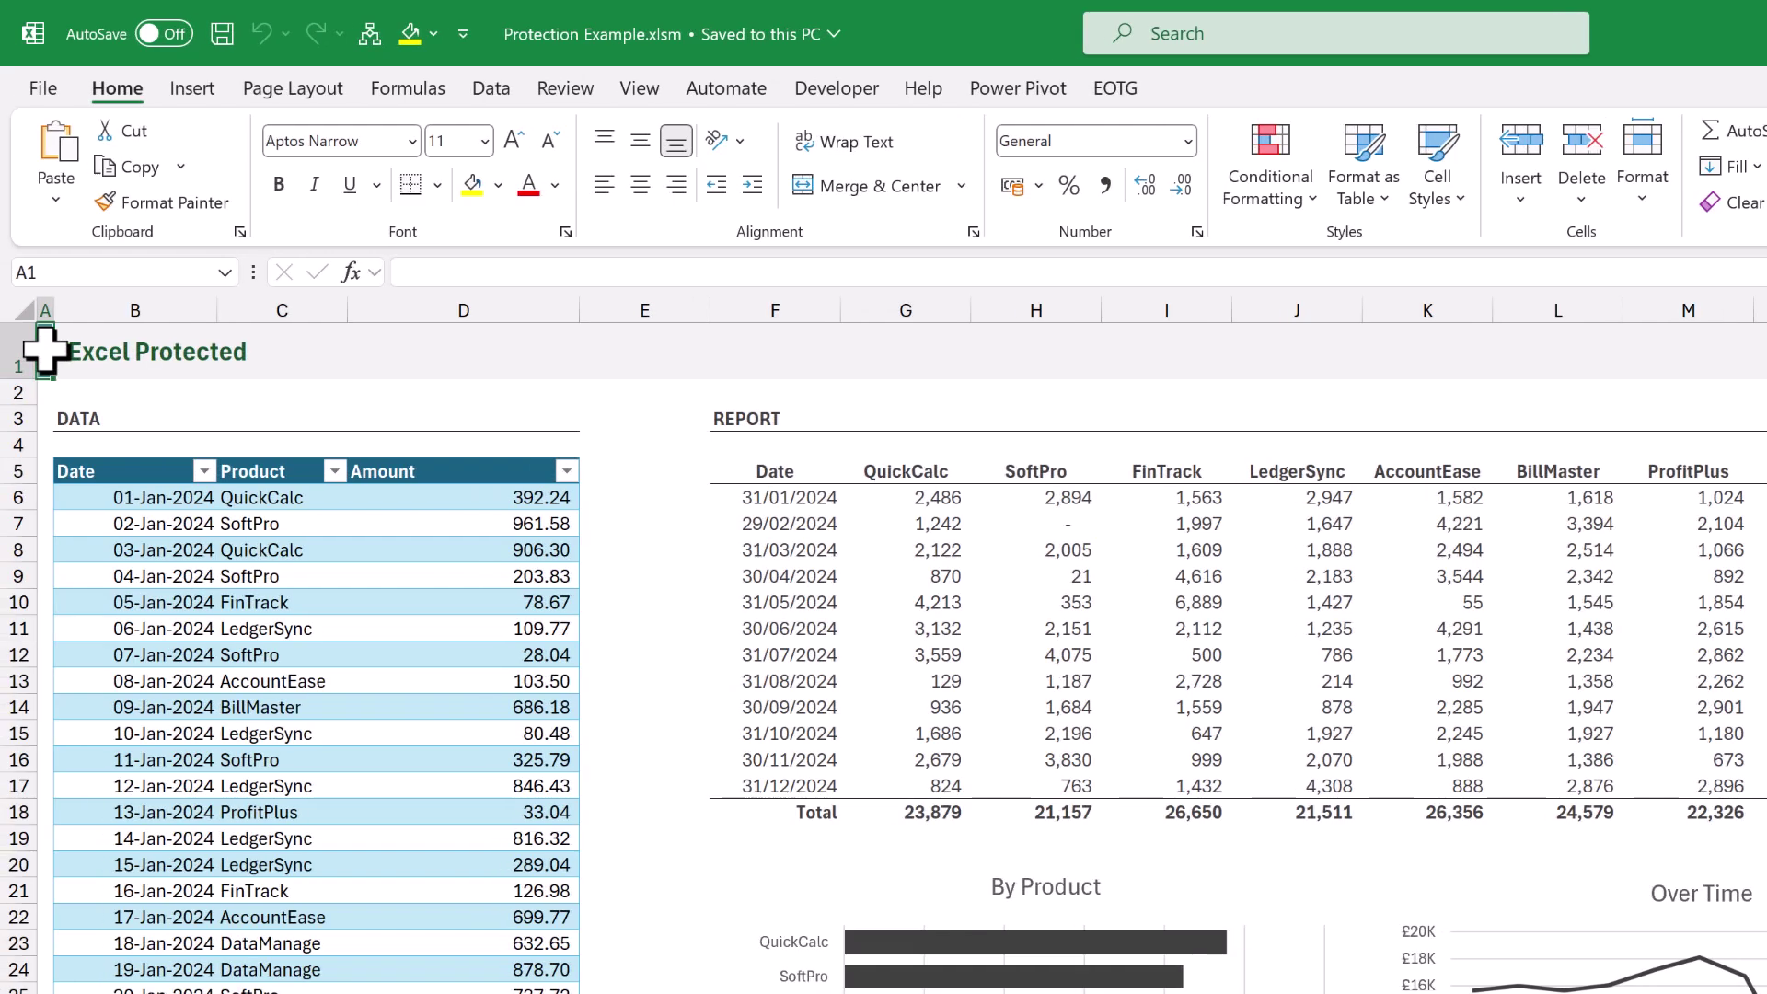
Open the VBA editor with Alt+F11 and bring up the project's context menu for its properties.
key(alt+F11)
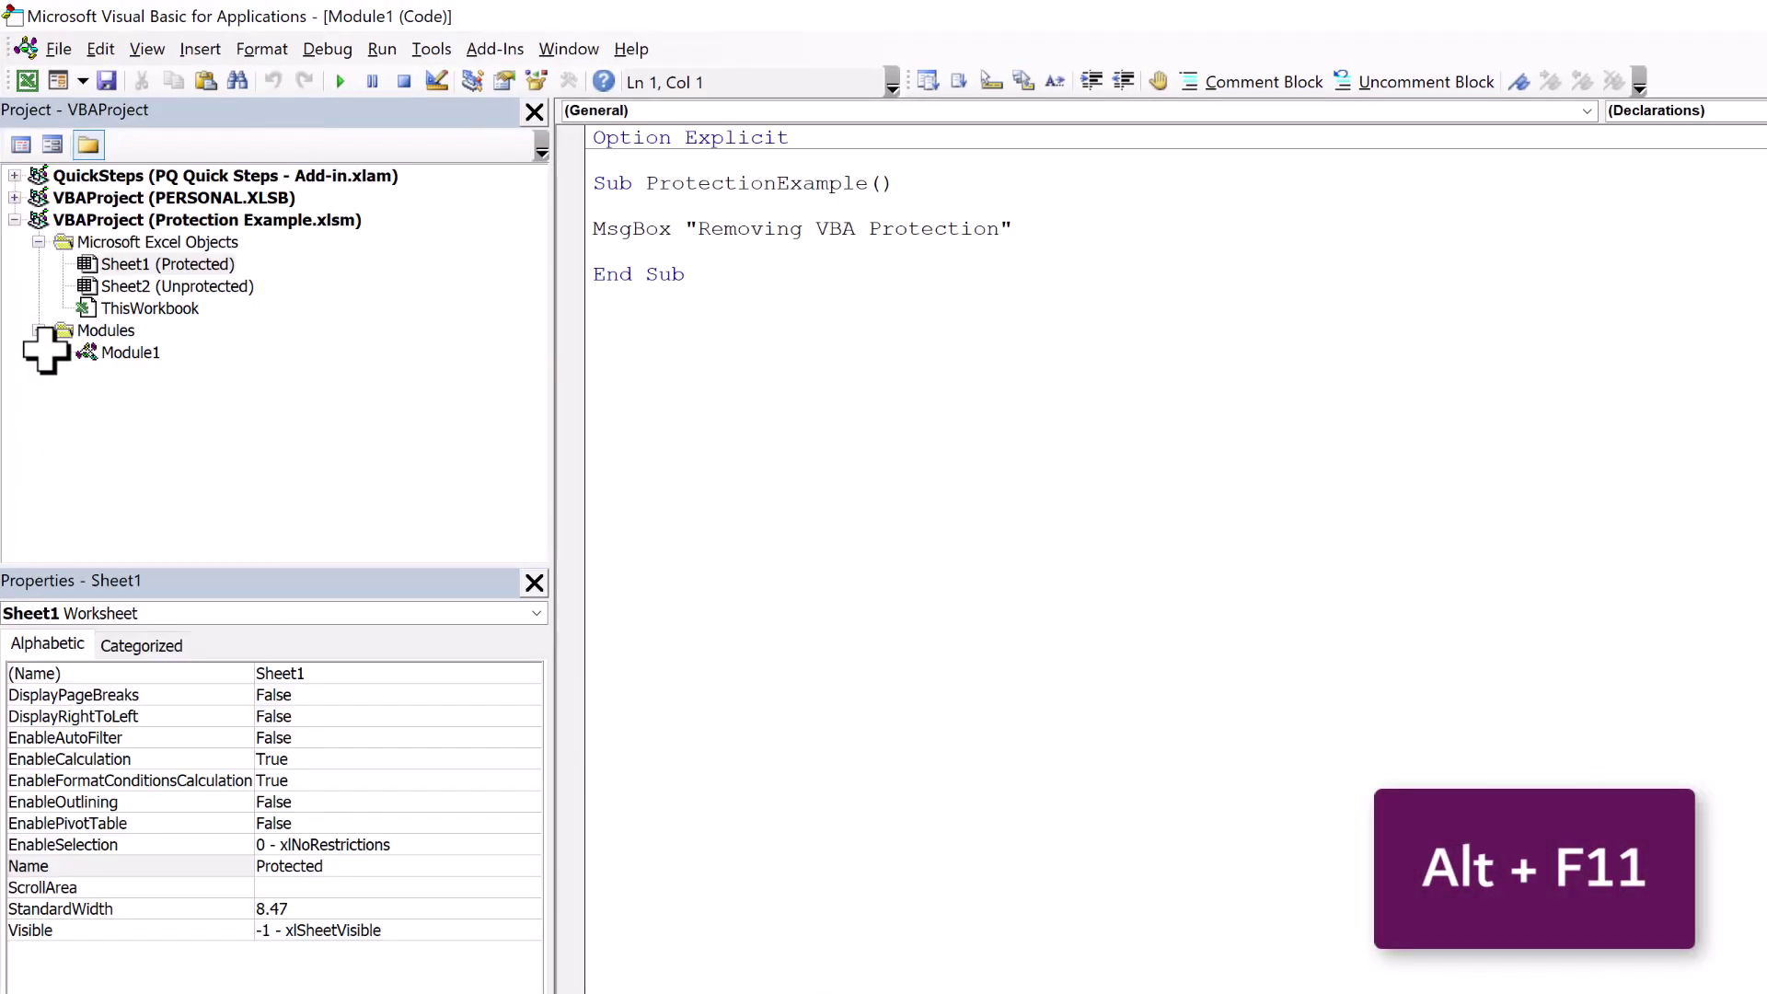
right_click(152, 245)
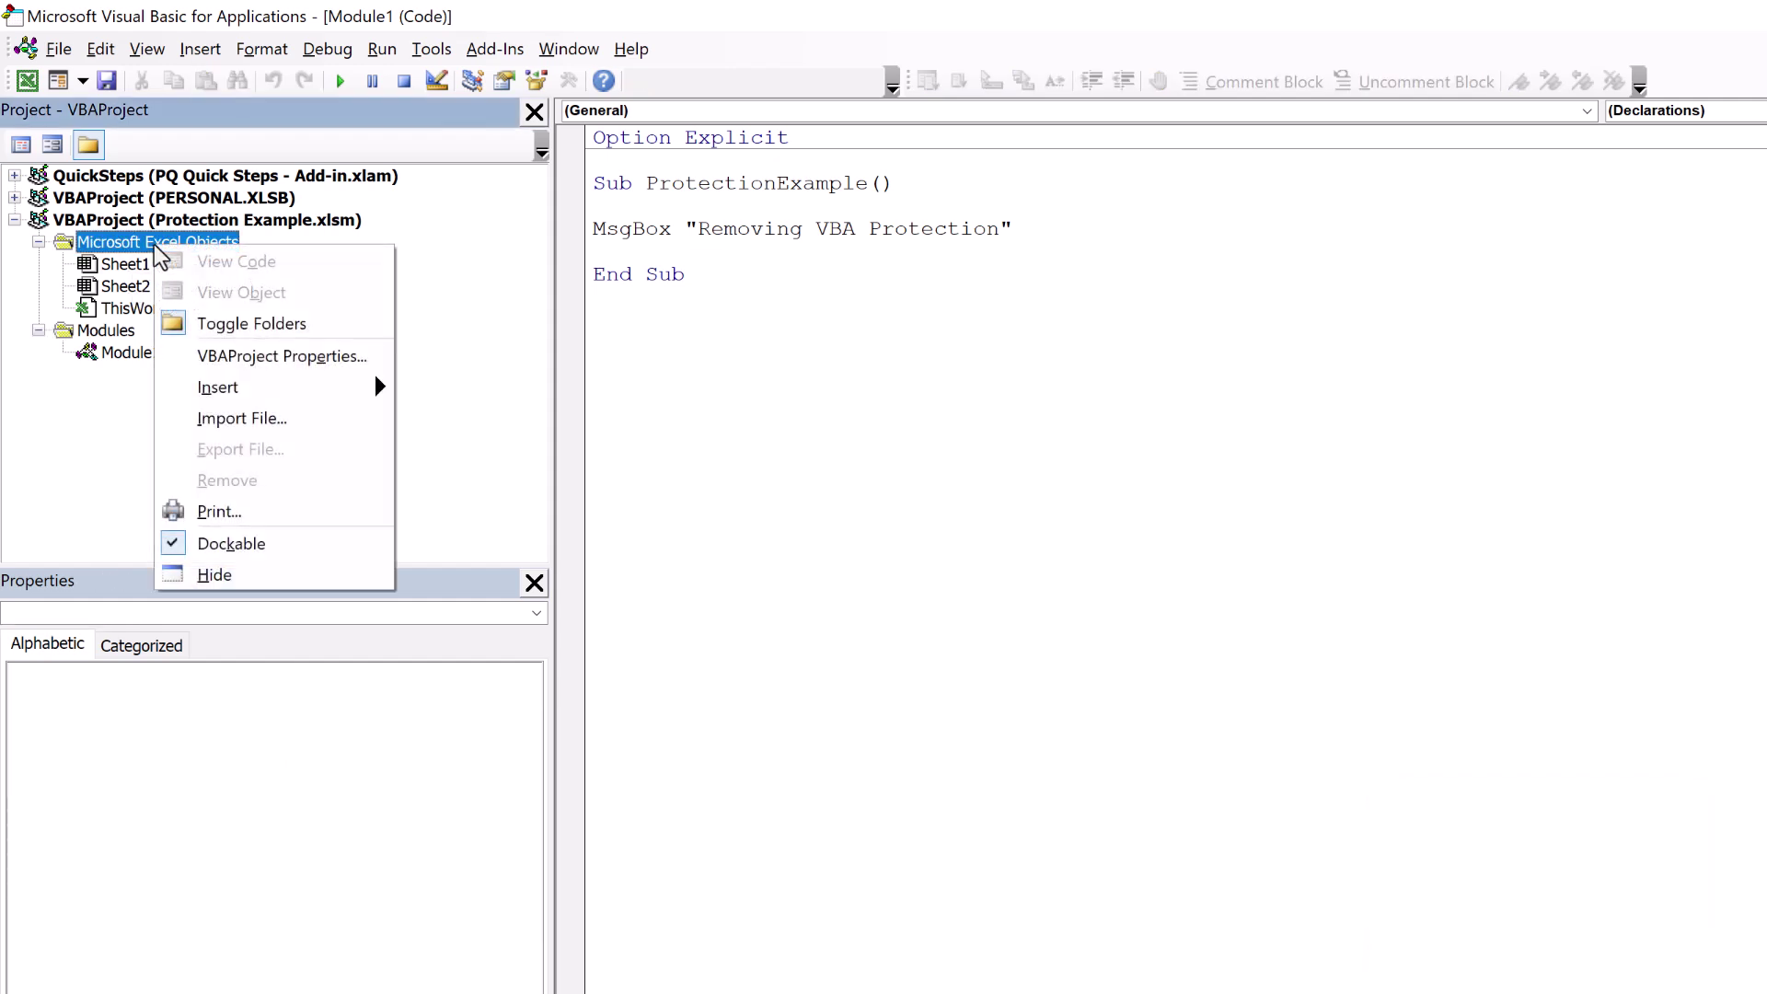
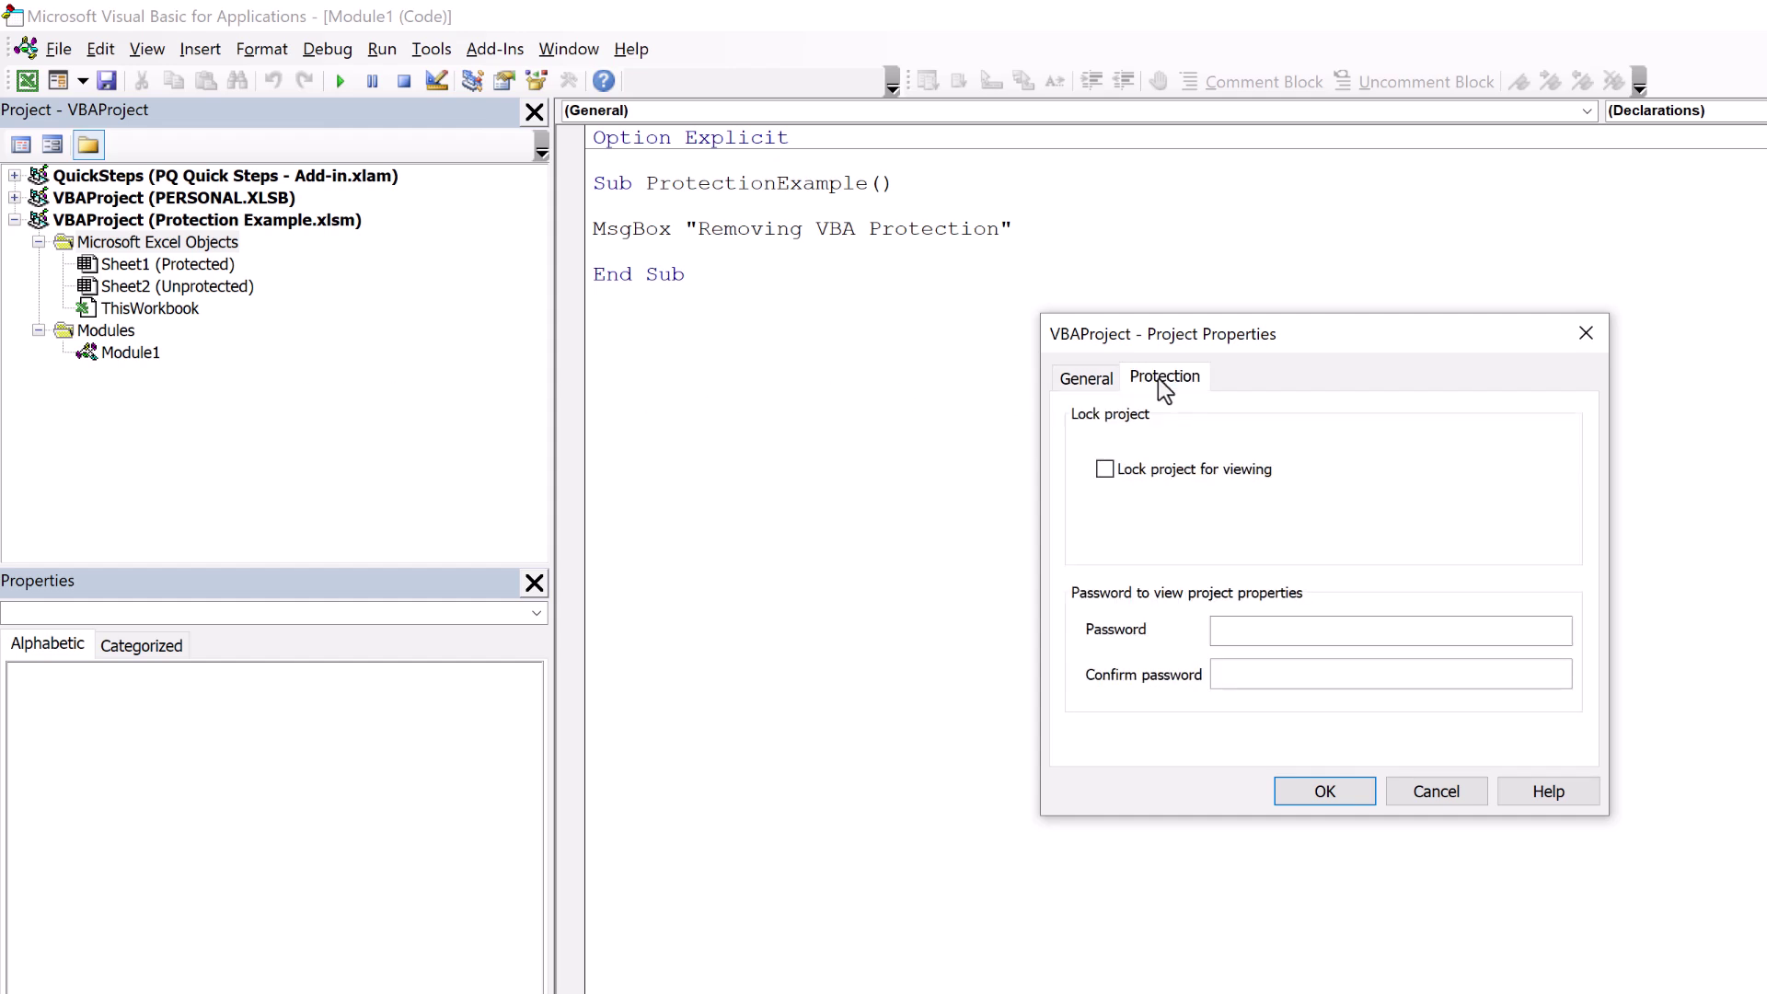
Enable Lock project for viewing, enter and confirm the project password, and apply with OK.
click(1113, 474)
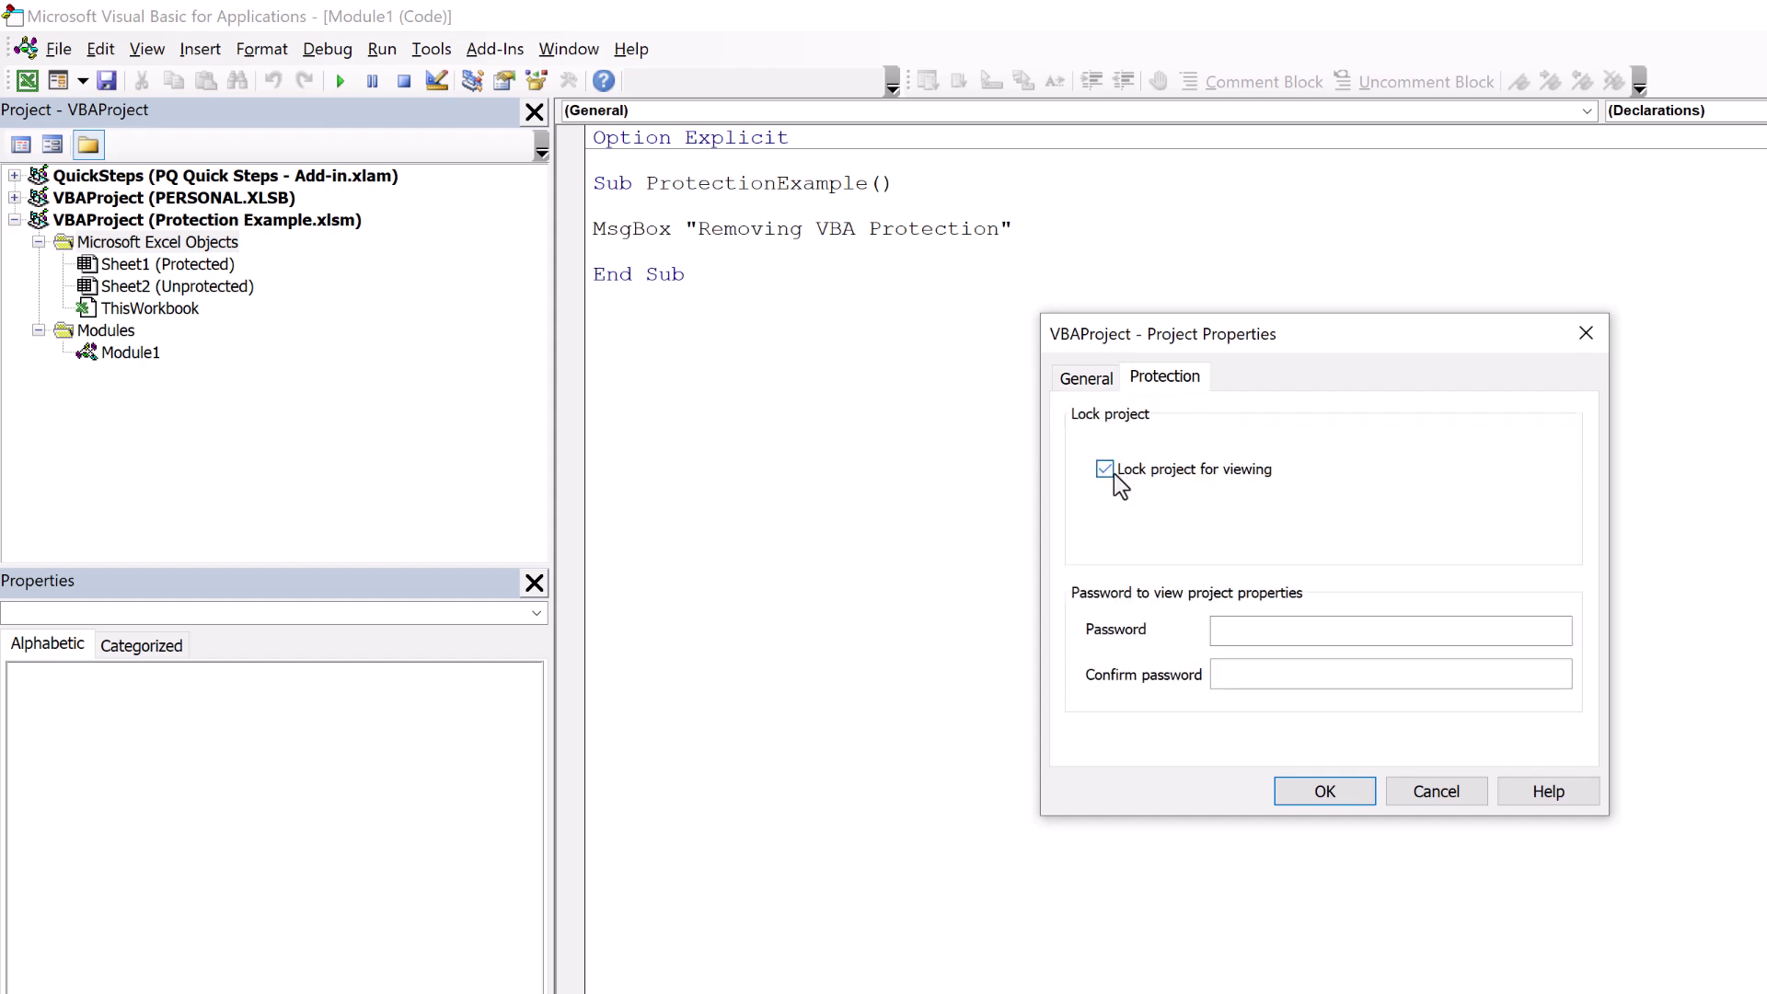
click(1251, 636)
click(1271, 677)
text(1234)
click(1298, 801)
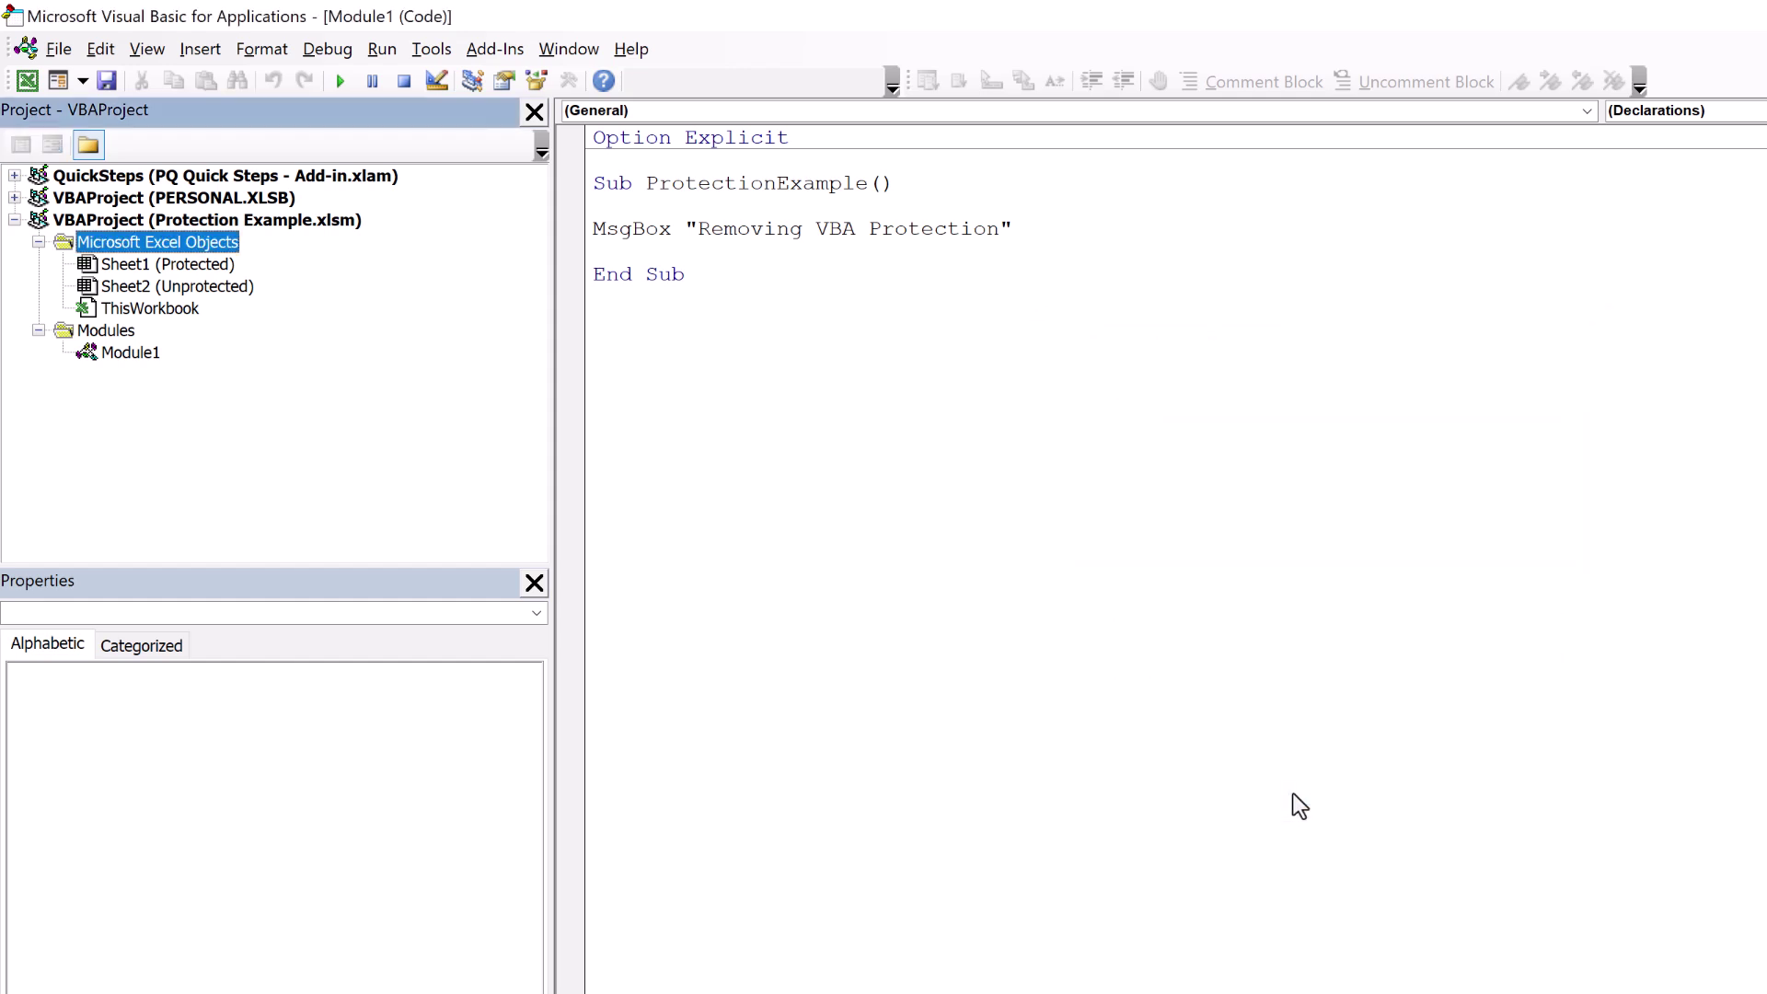
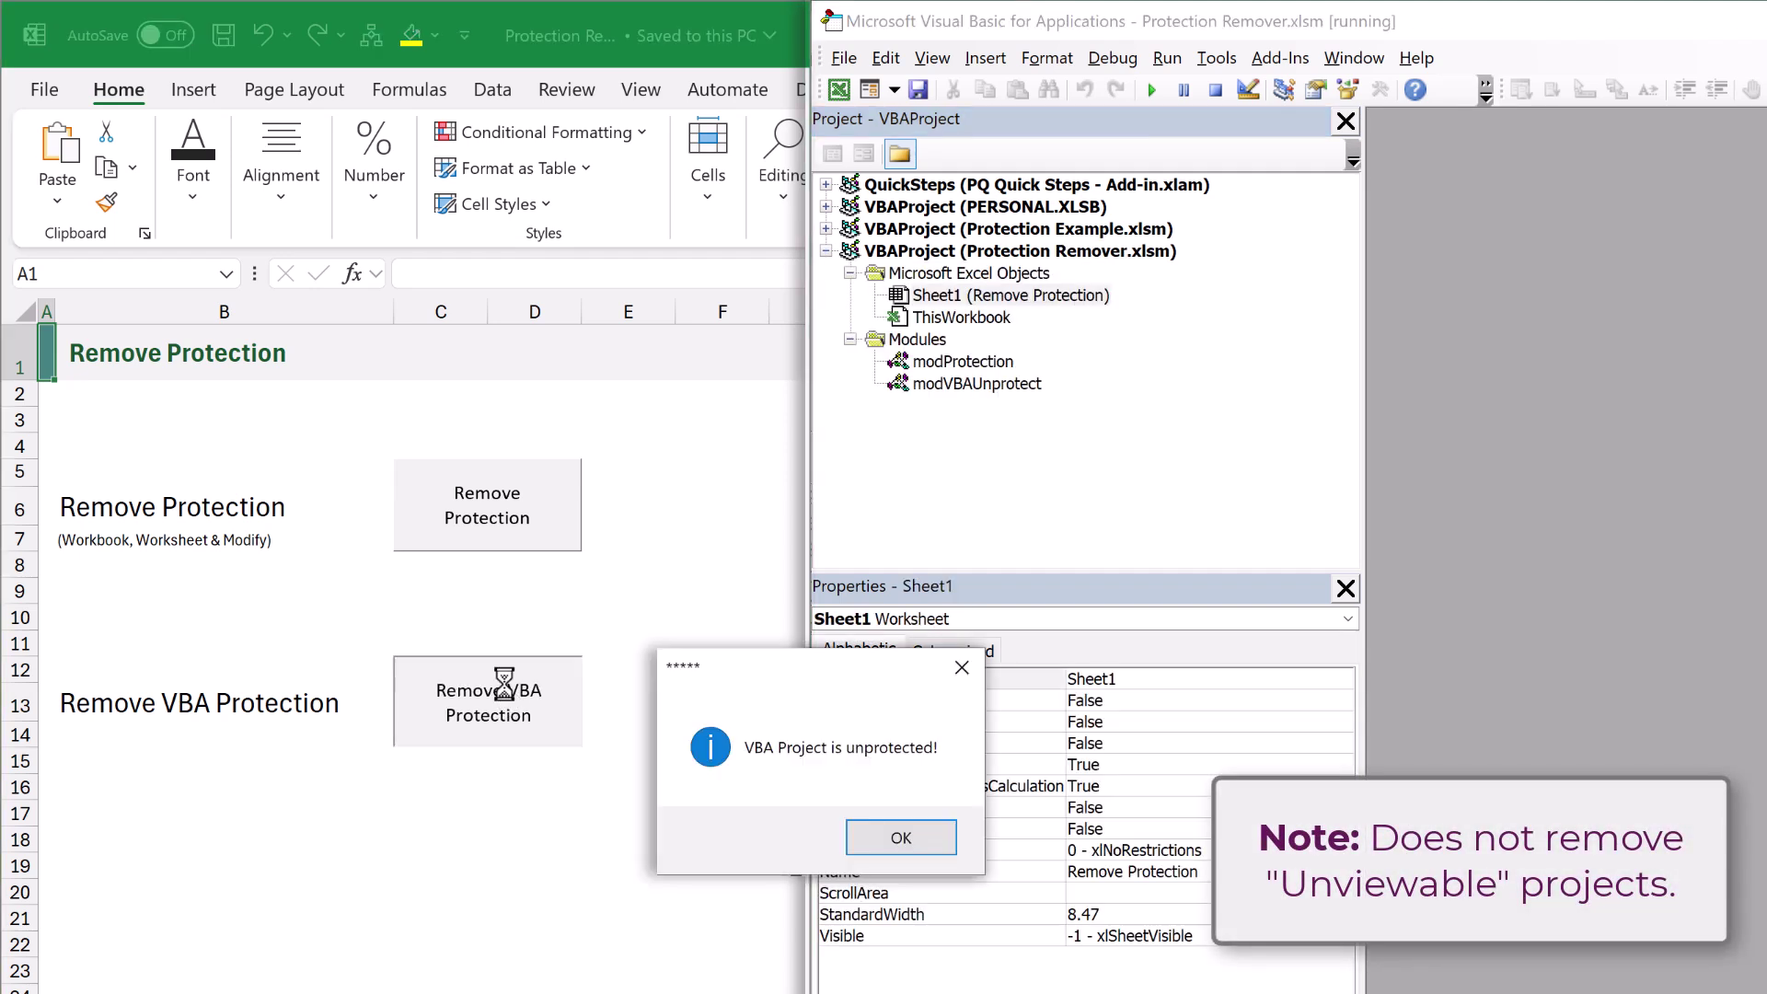
Dismiss the unprotected notice and open Module1 of Protection Example.xlsm, showing its ProtectionExample macro.
click(901, 835)
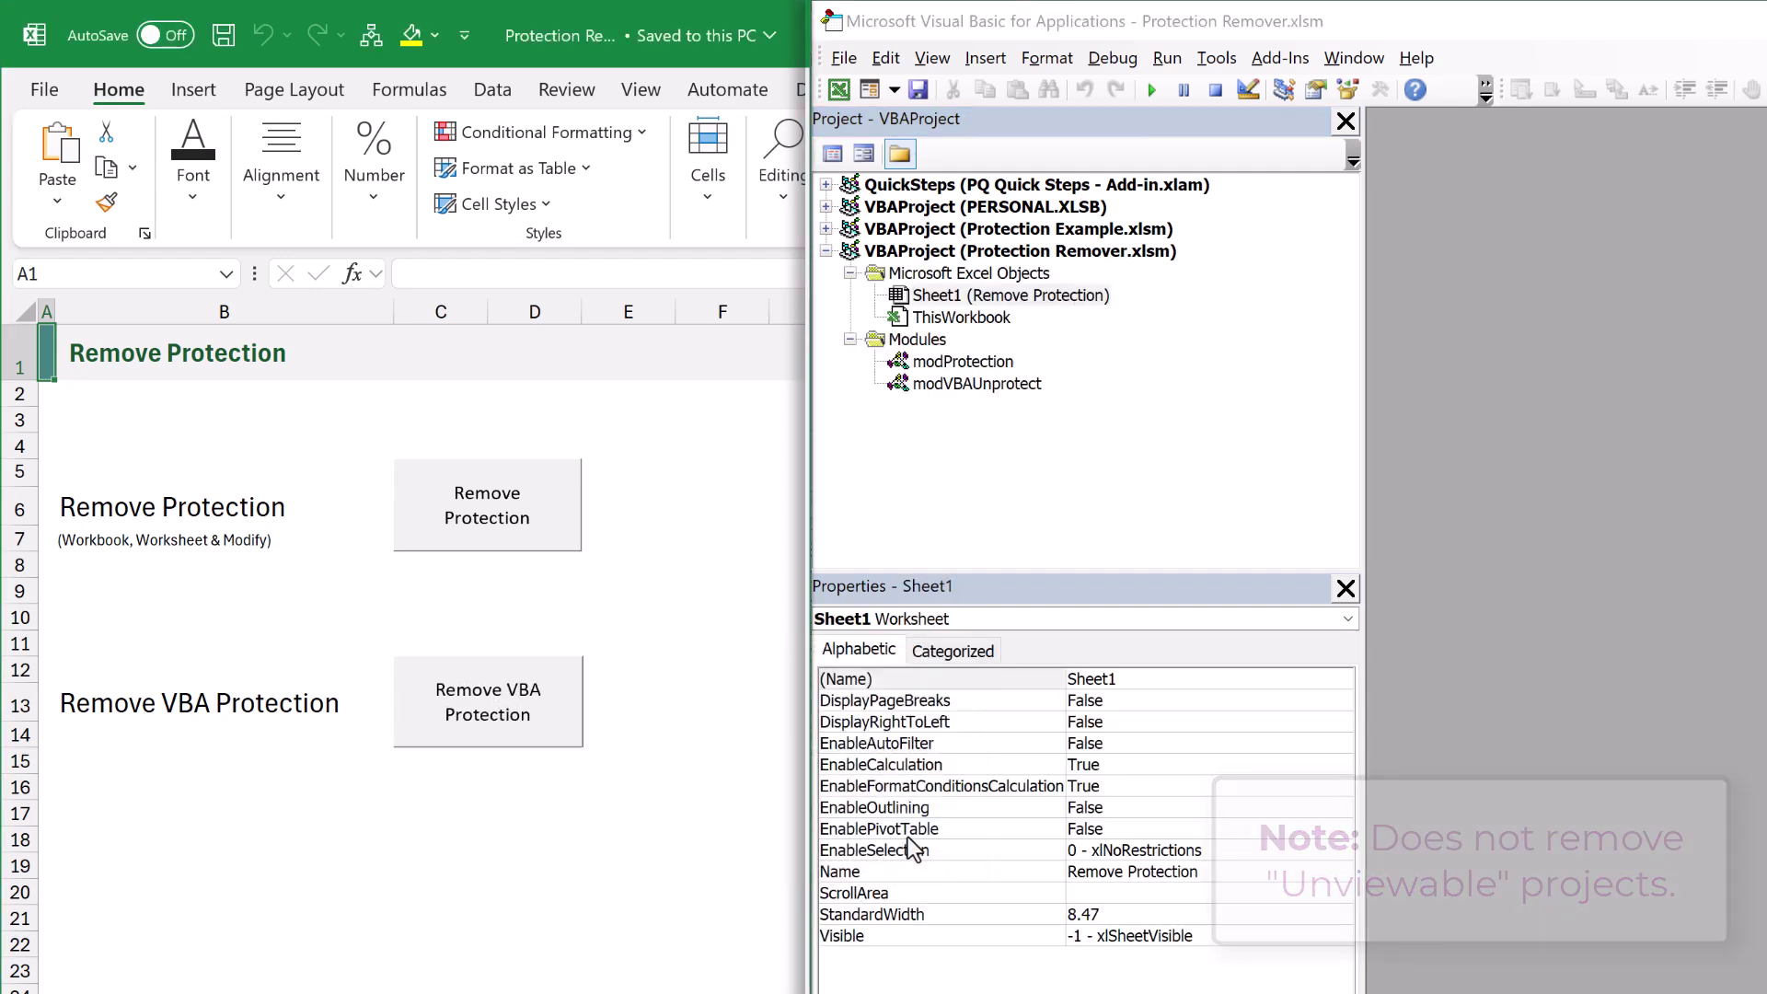
click(455, 228)
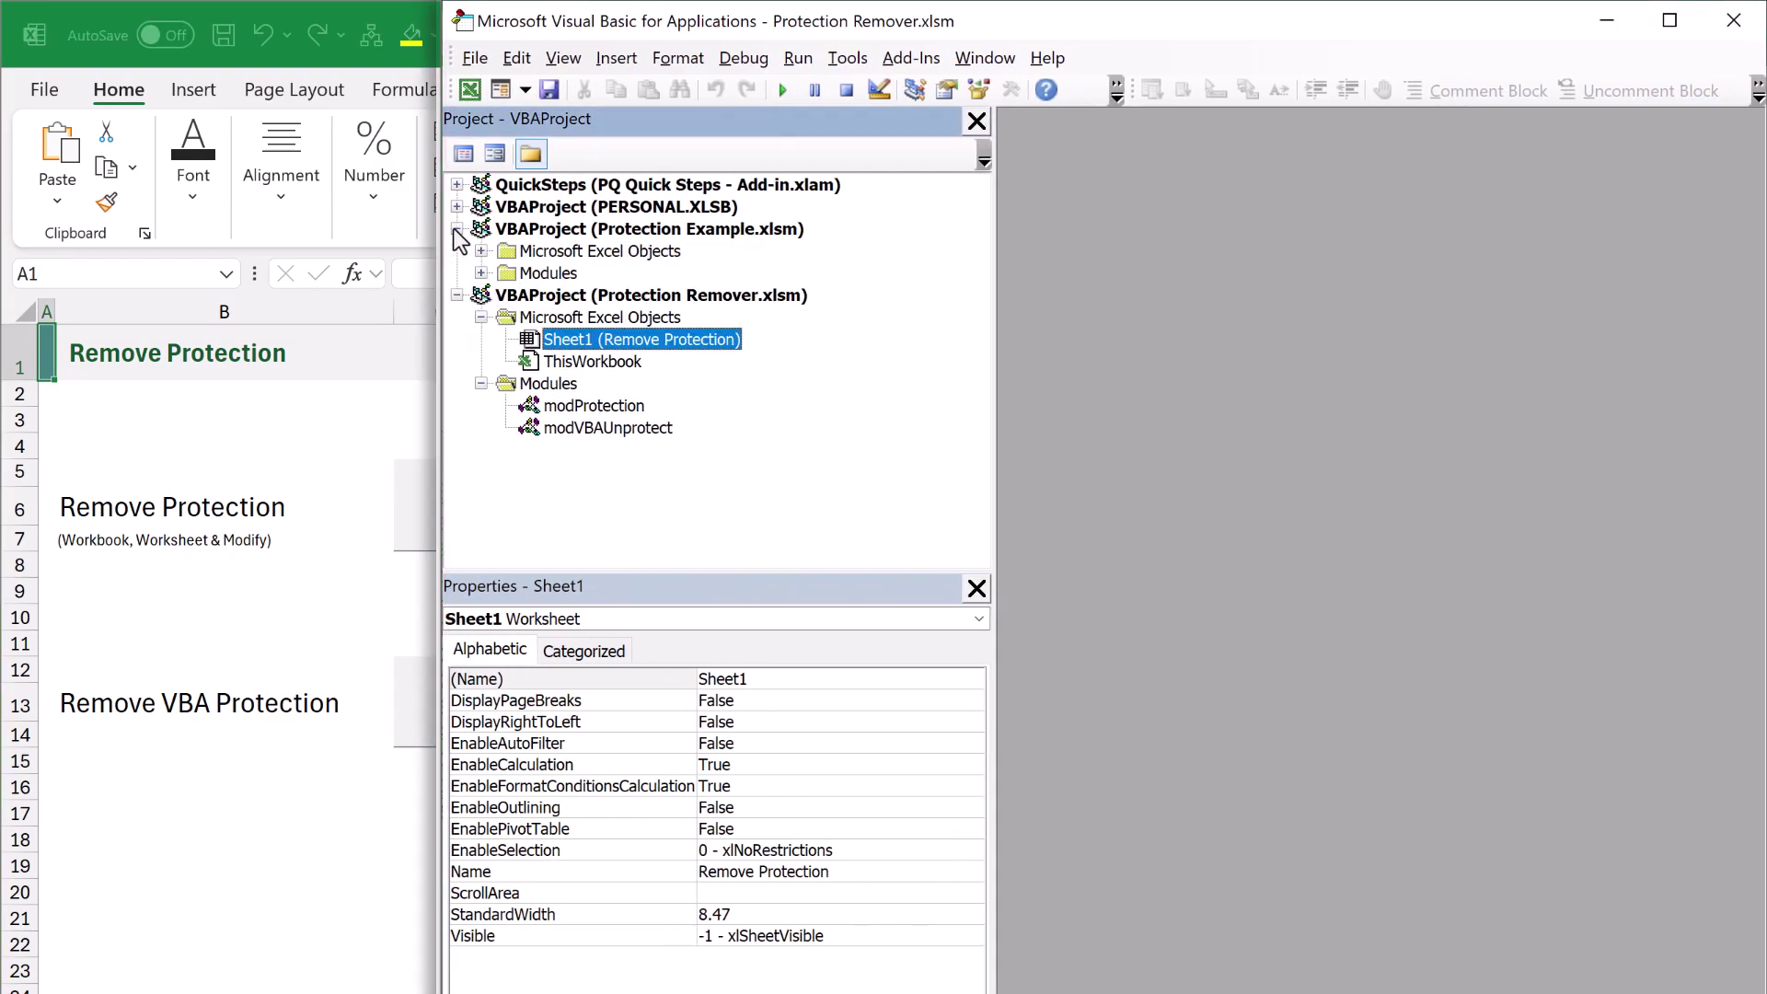
click(481, 273)
double_click(572, 295)
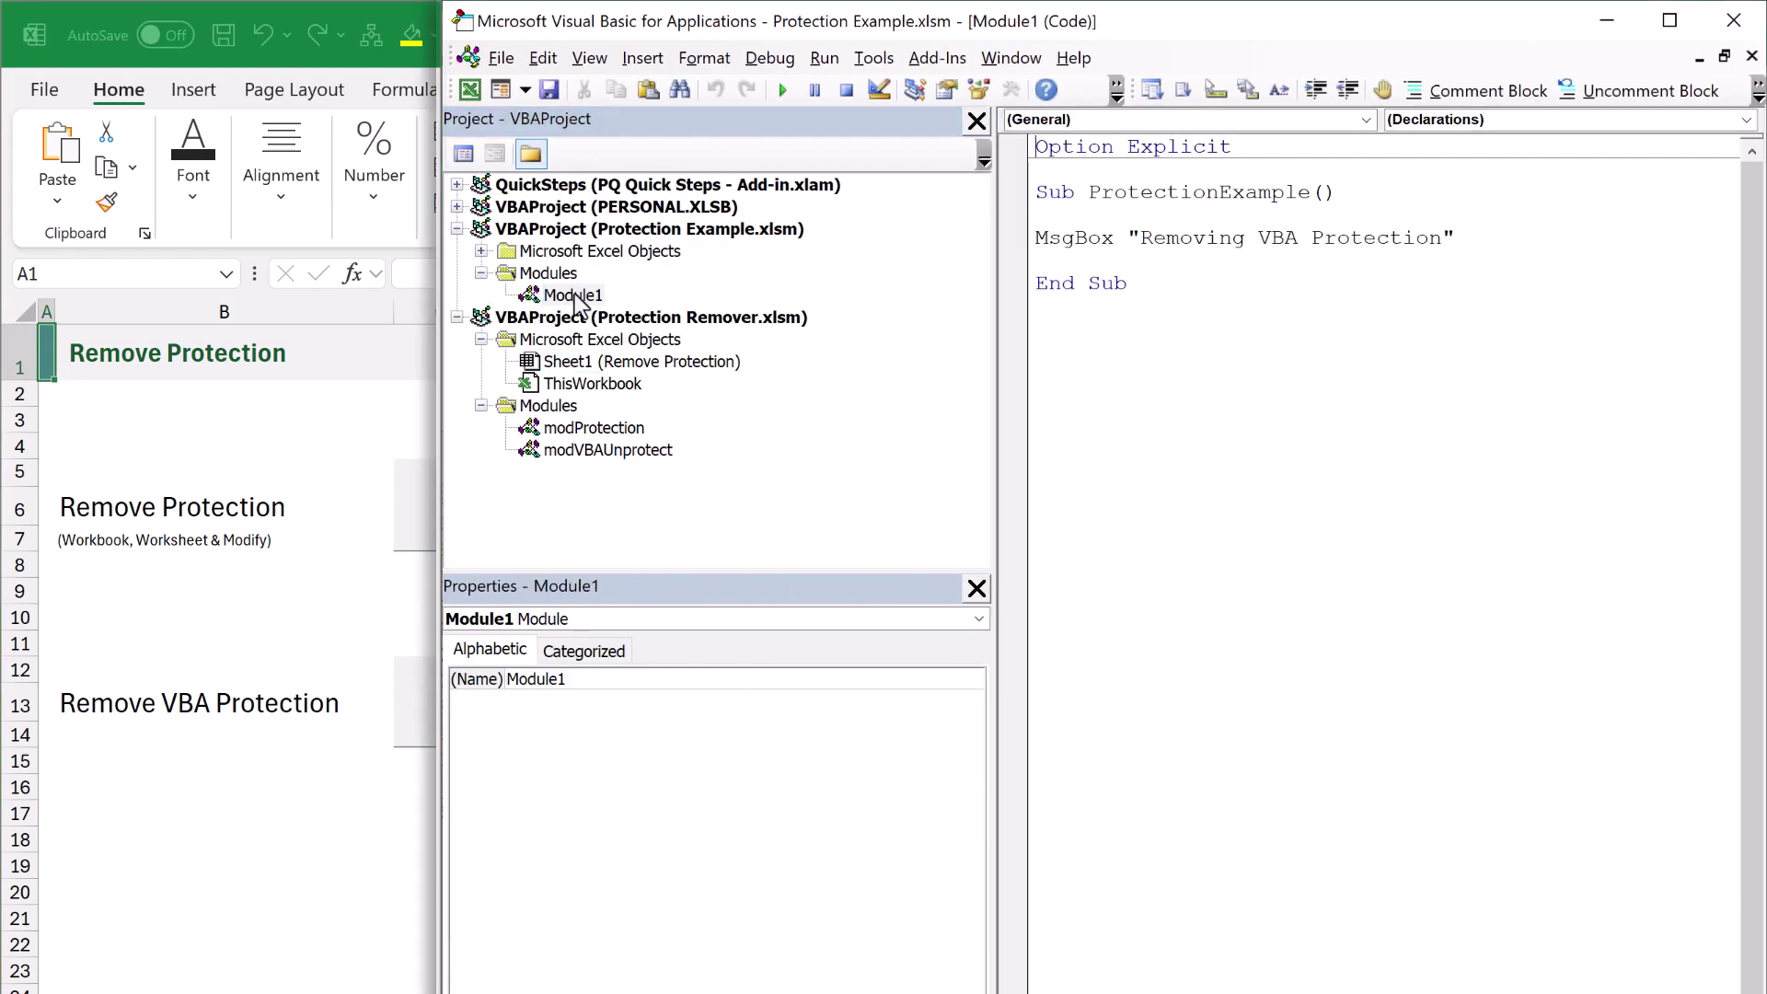
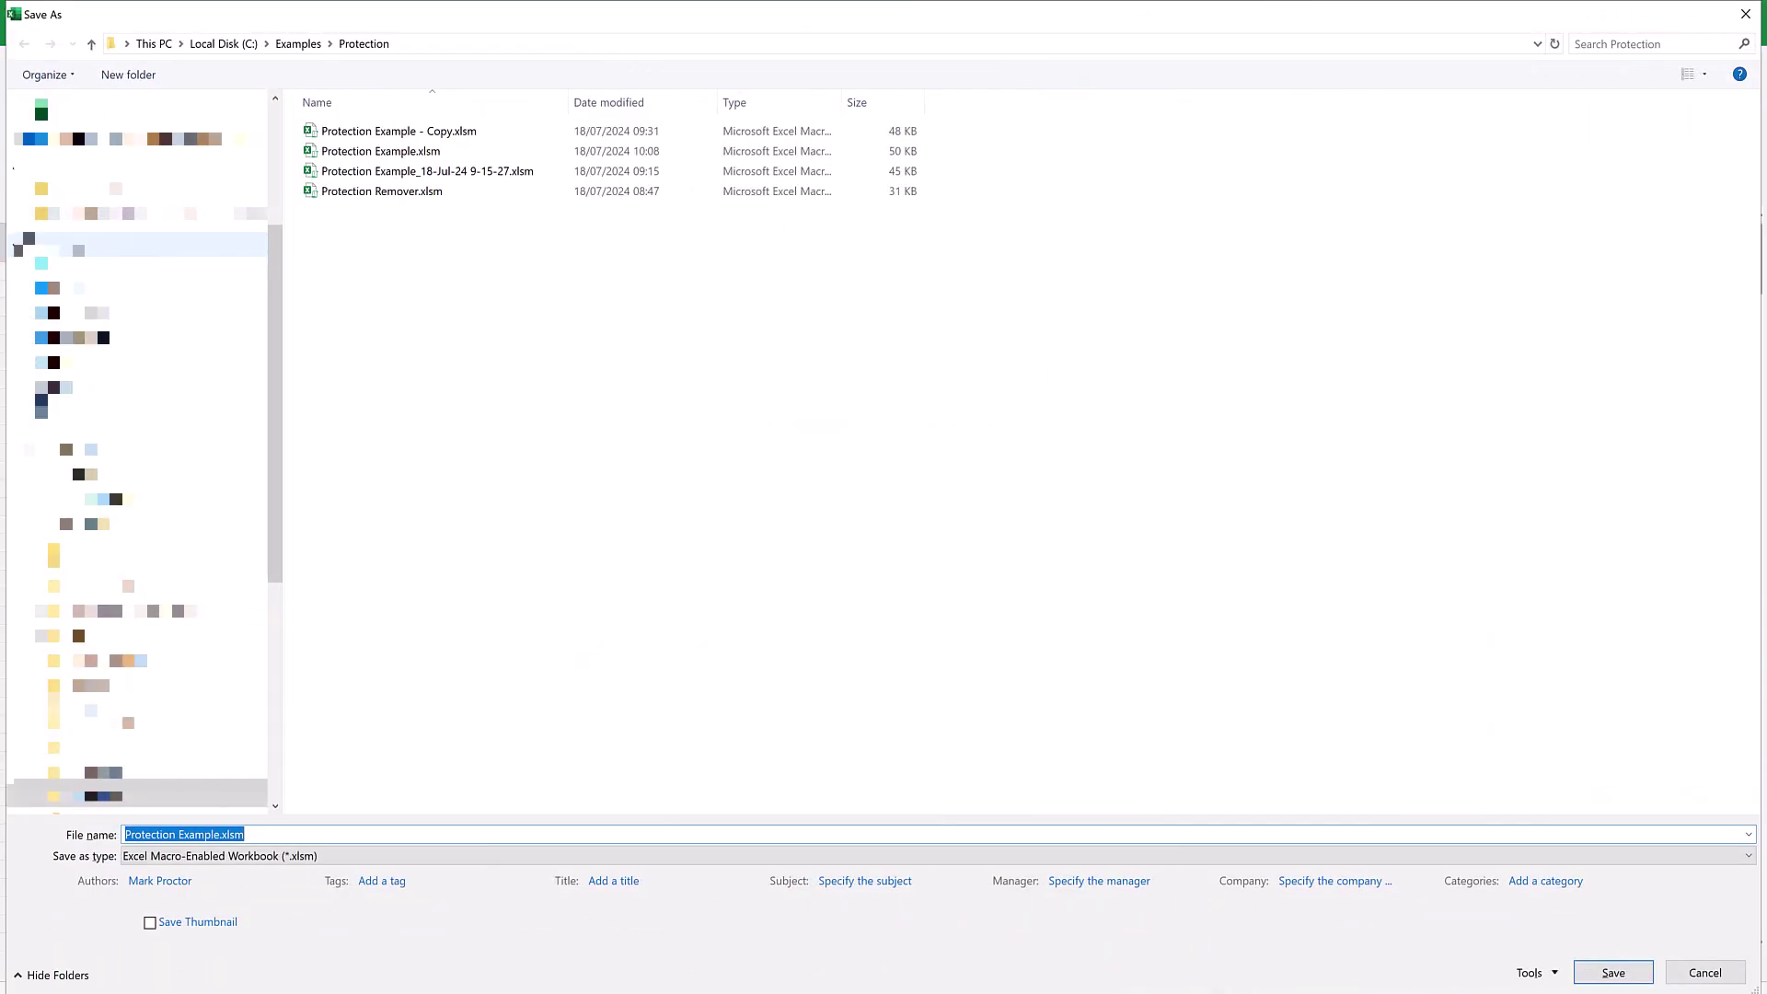
Under Tools > General Options, enter and confirm a password to open for Protection Example.xlsm.
click(1555, 974)
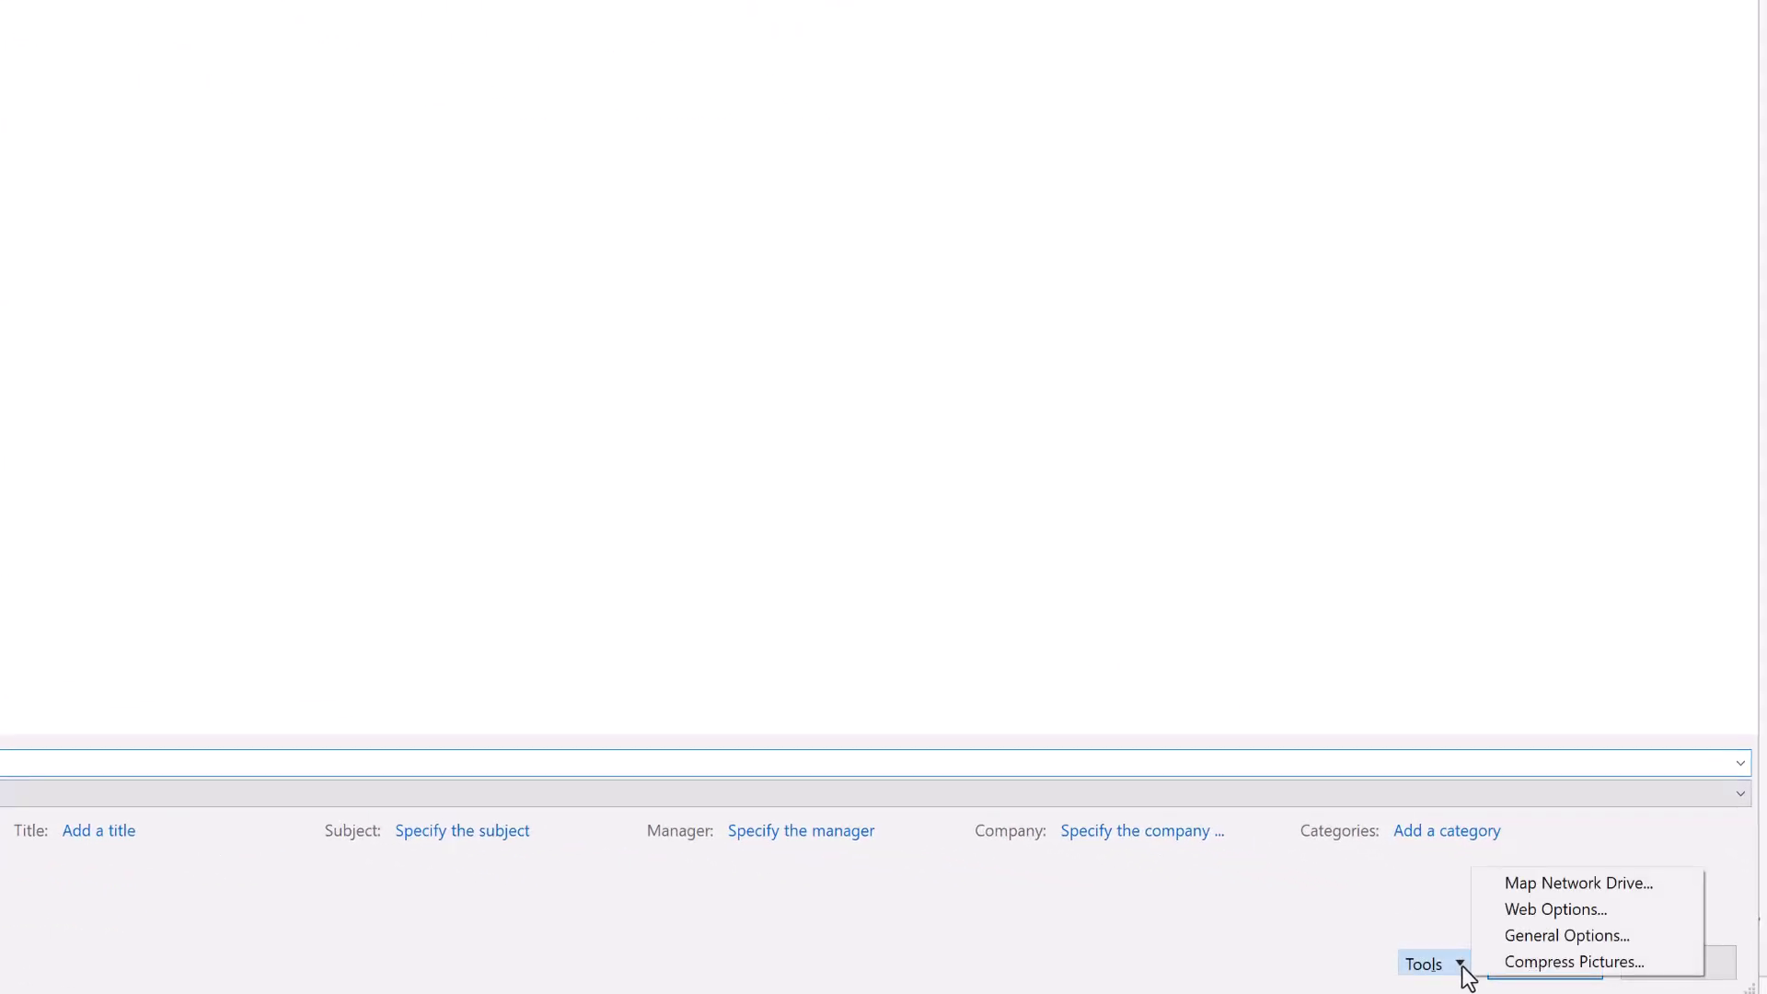
click(1515, 935)
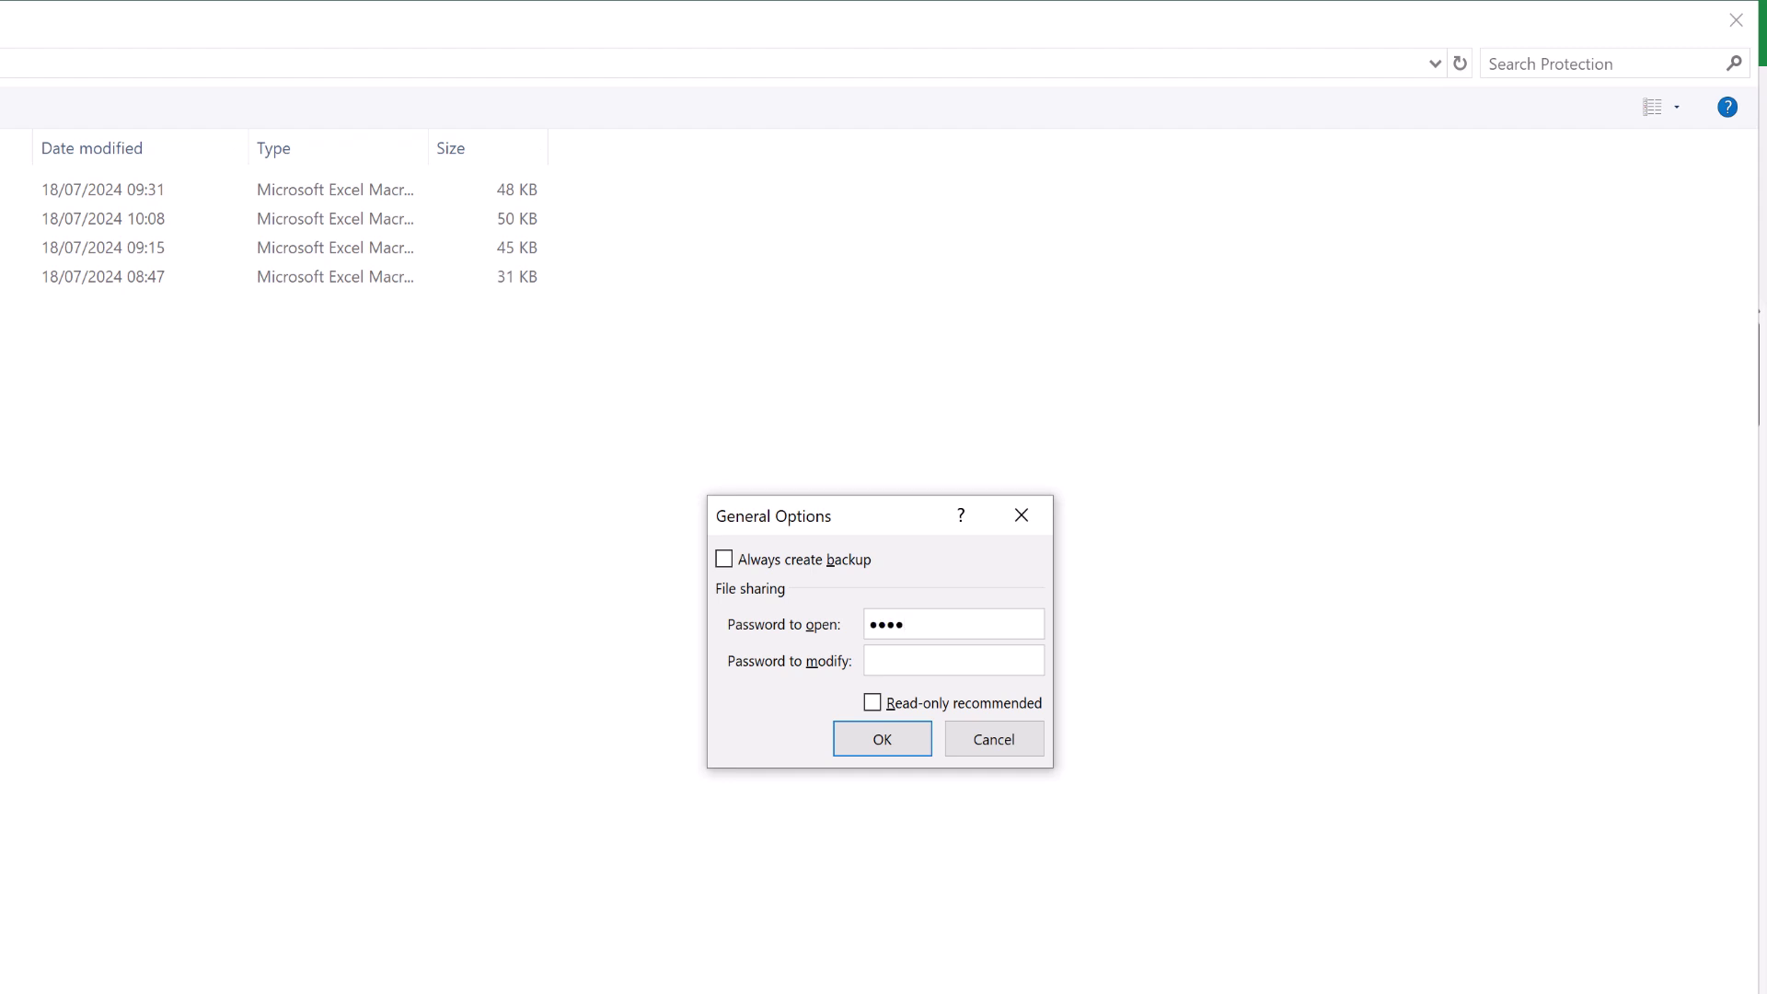
click(904, 738)
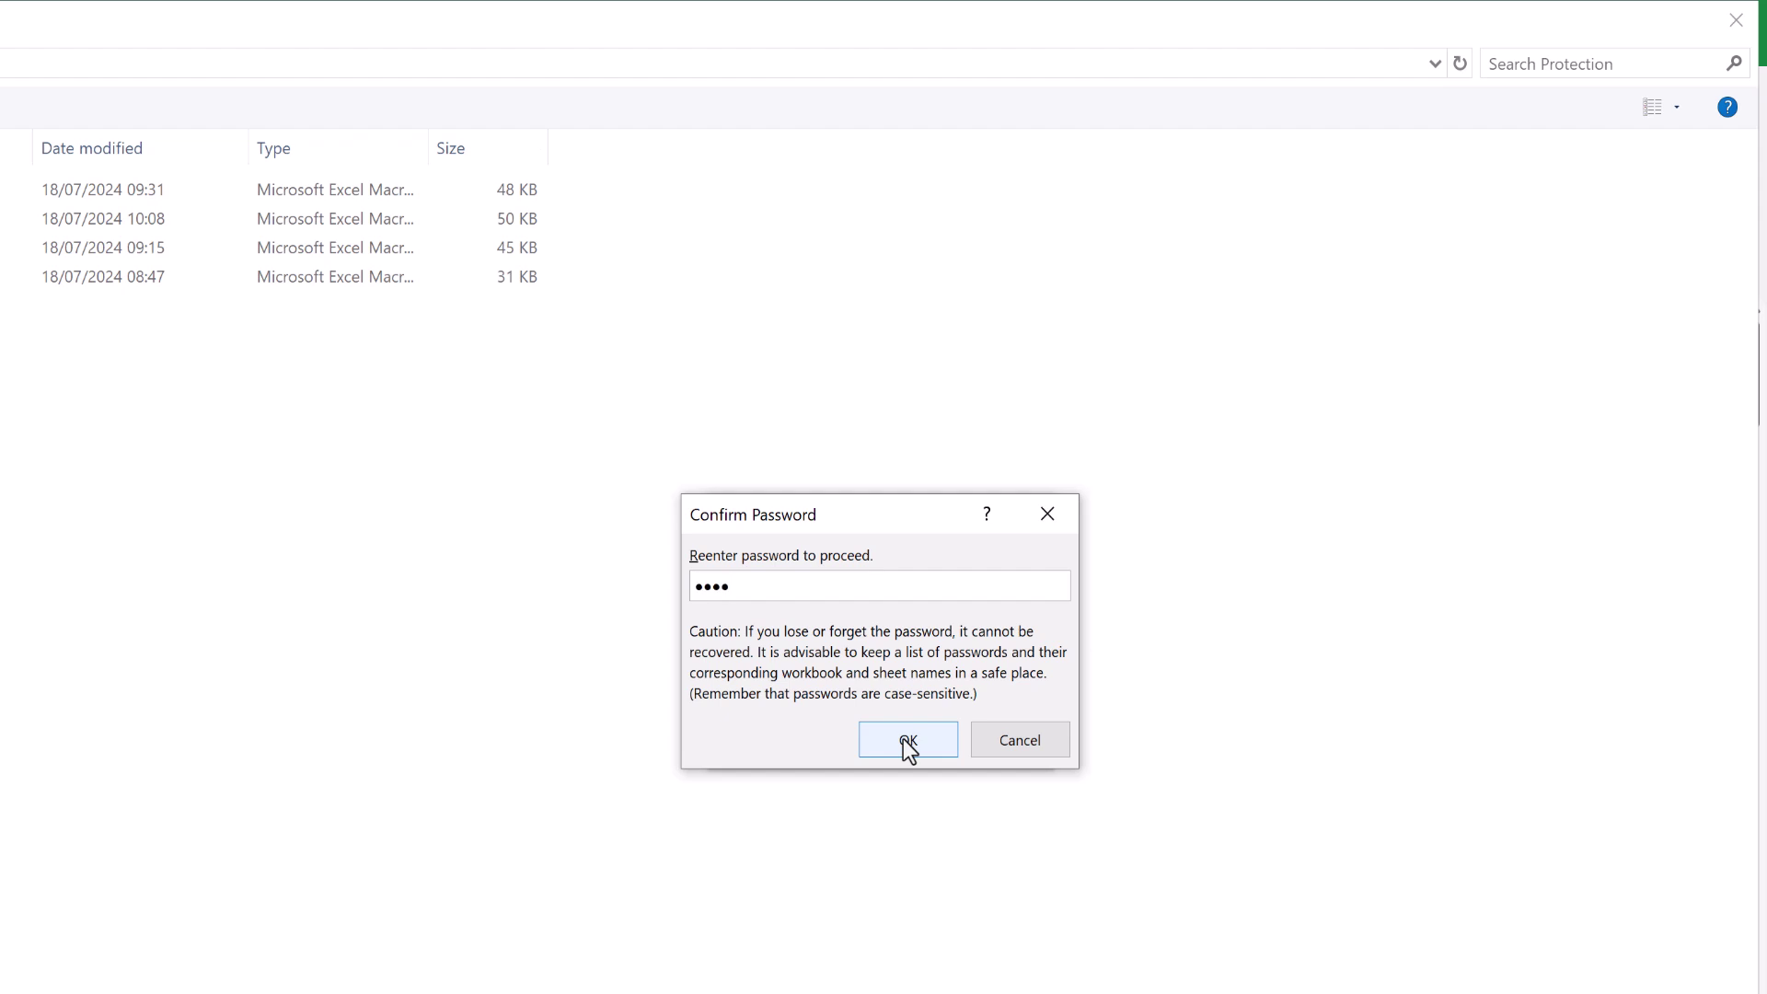
click(904, 742)
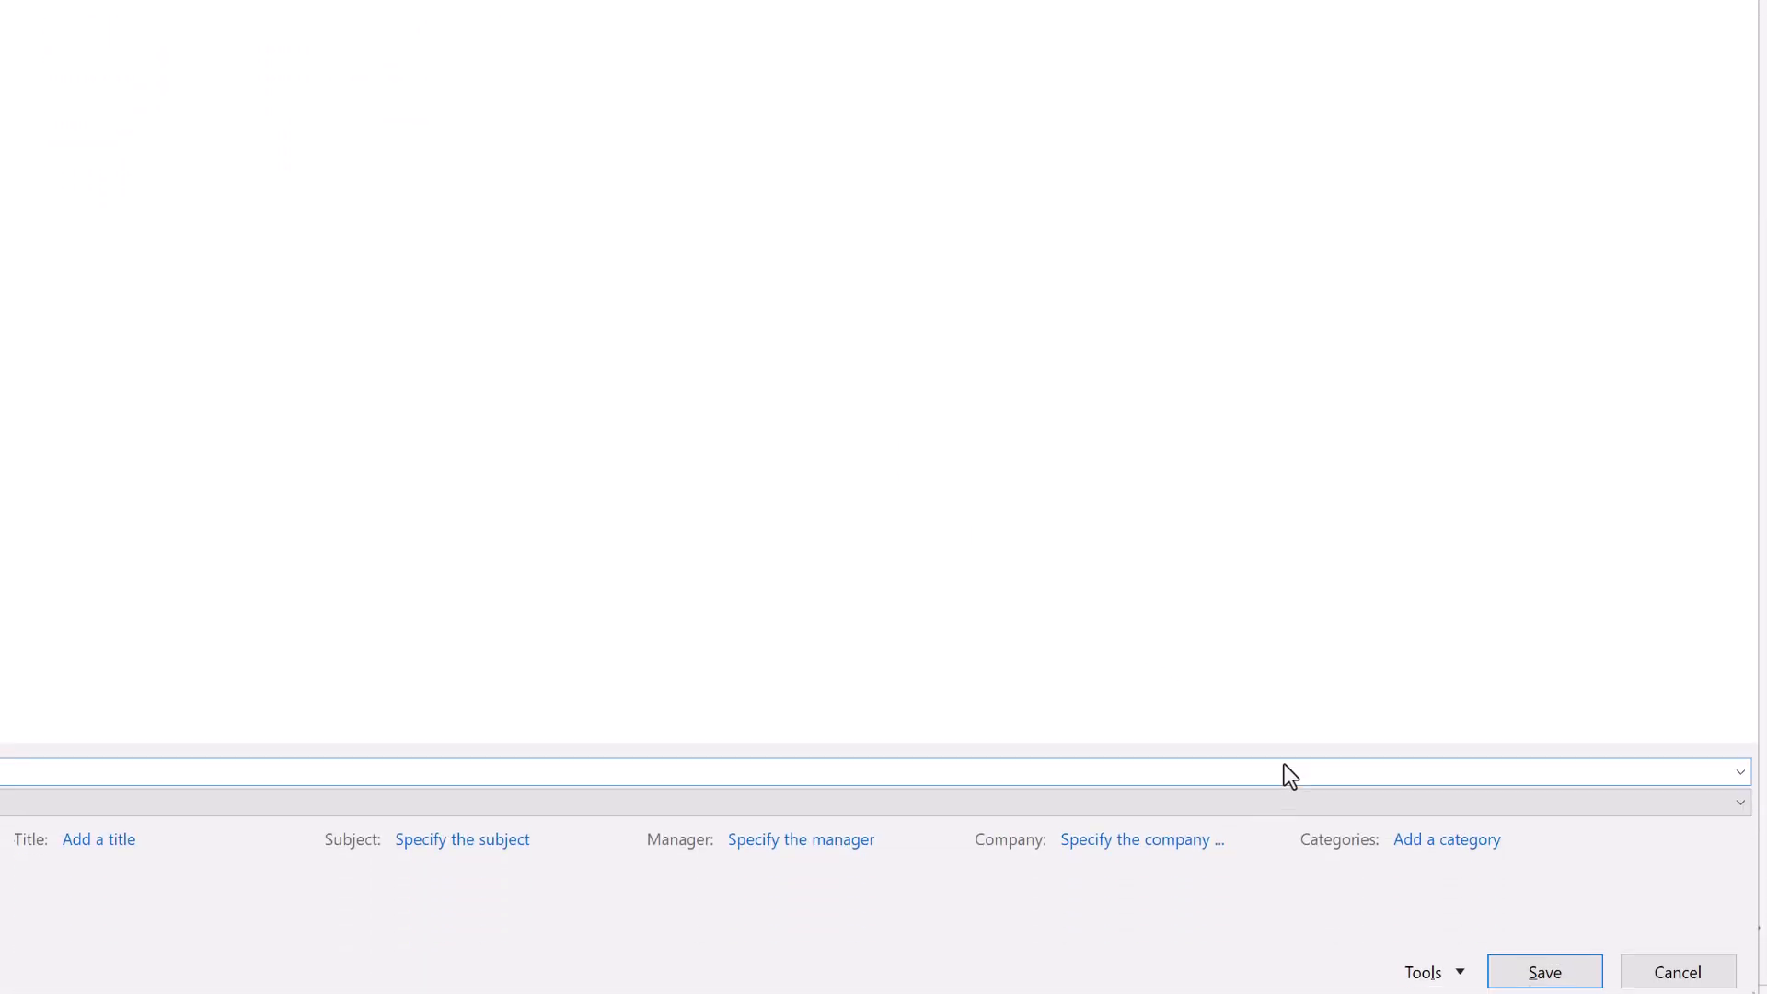
Save Protection Example.xlsm with the new open password.
click(1546, 962)
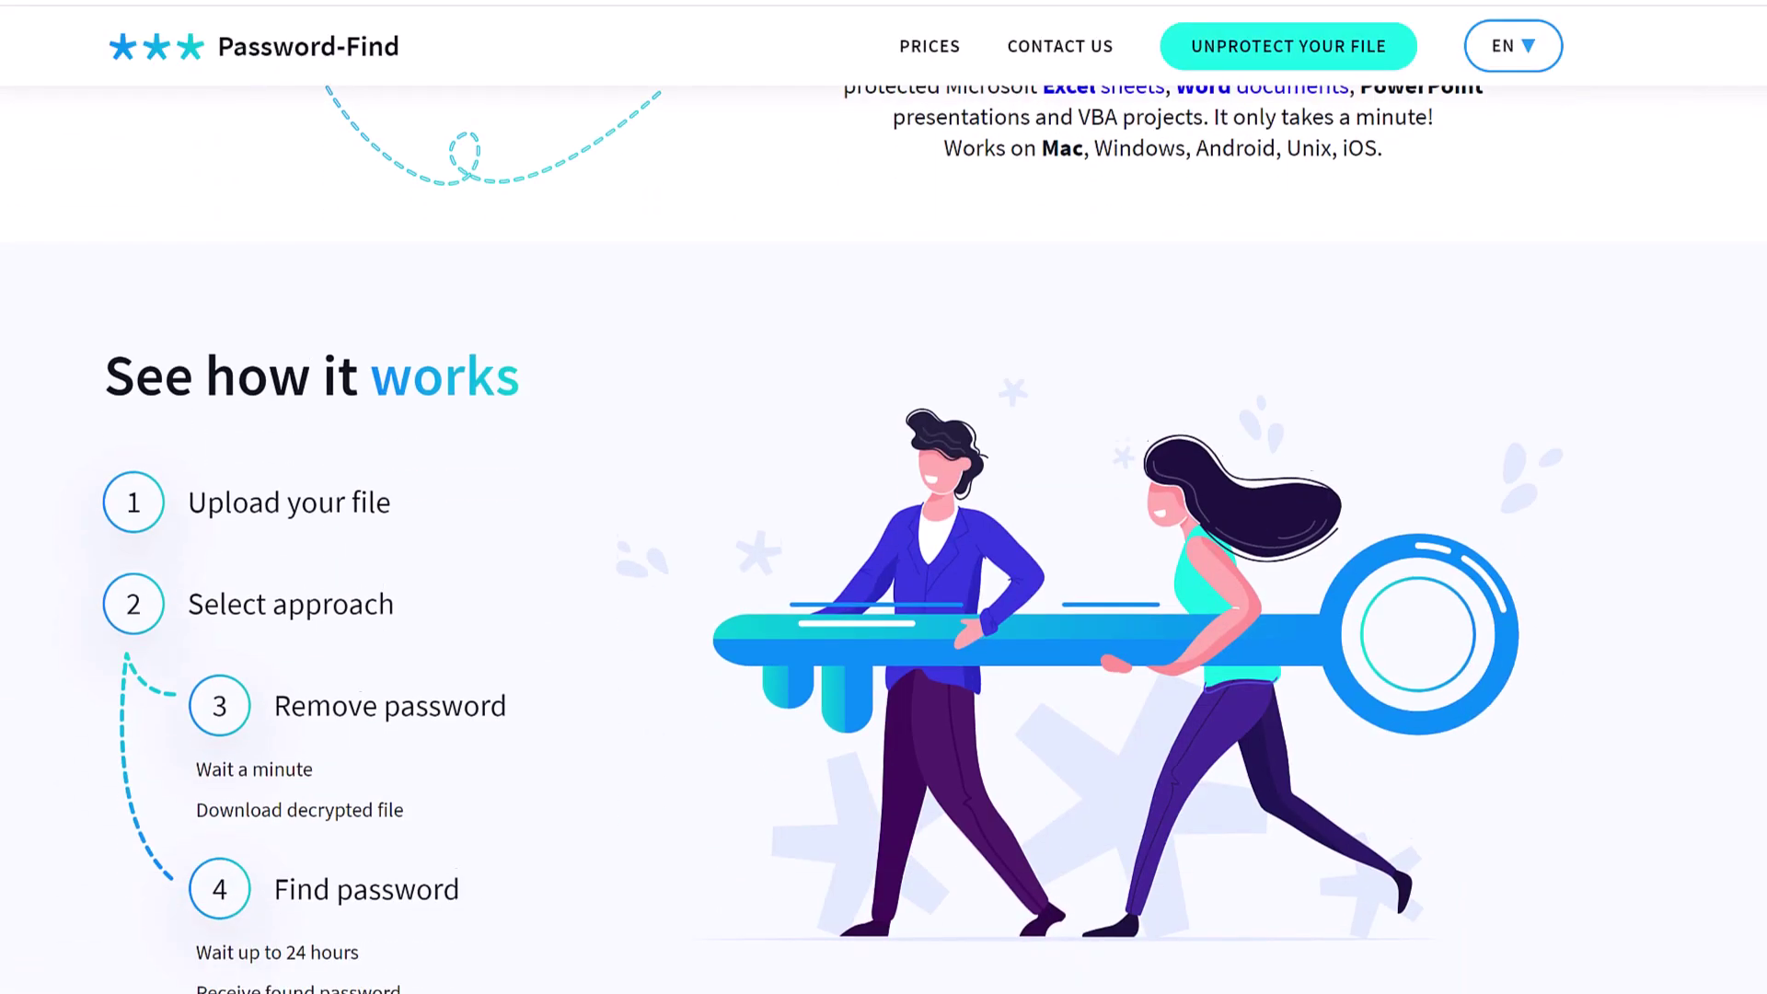
Scroll the Password-Find homepage down to the Why Password-Find? 80% success rate section.
scroll(884, 515, down, 15)
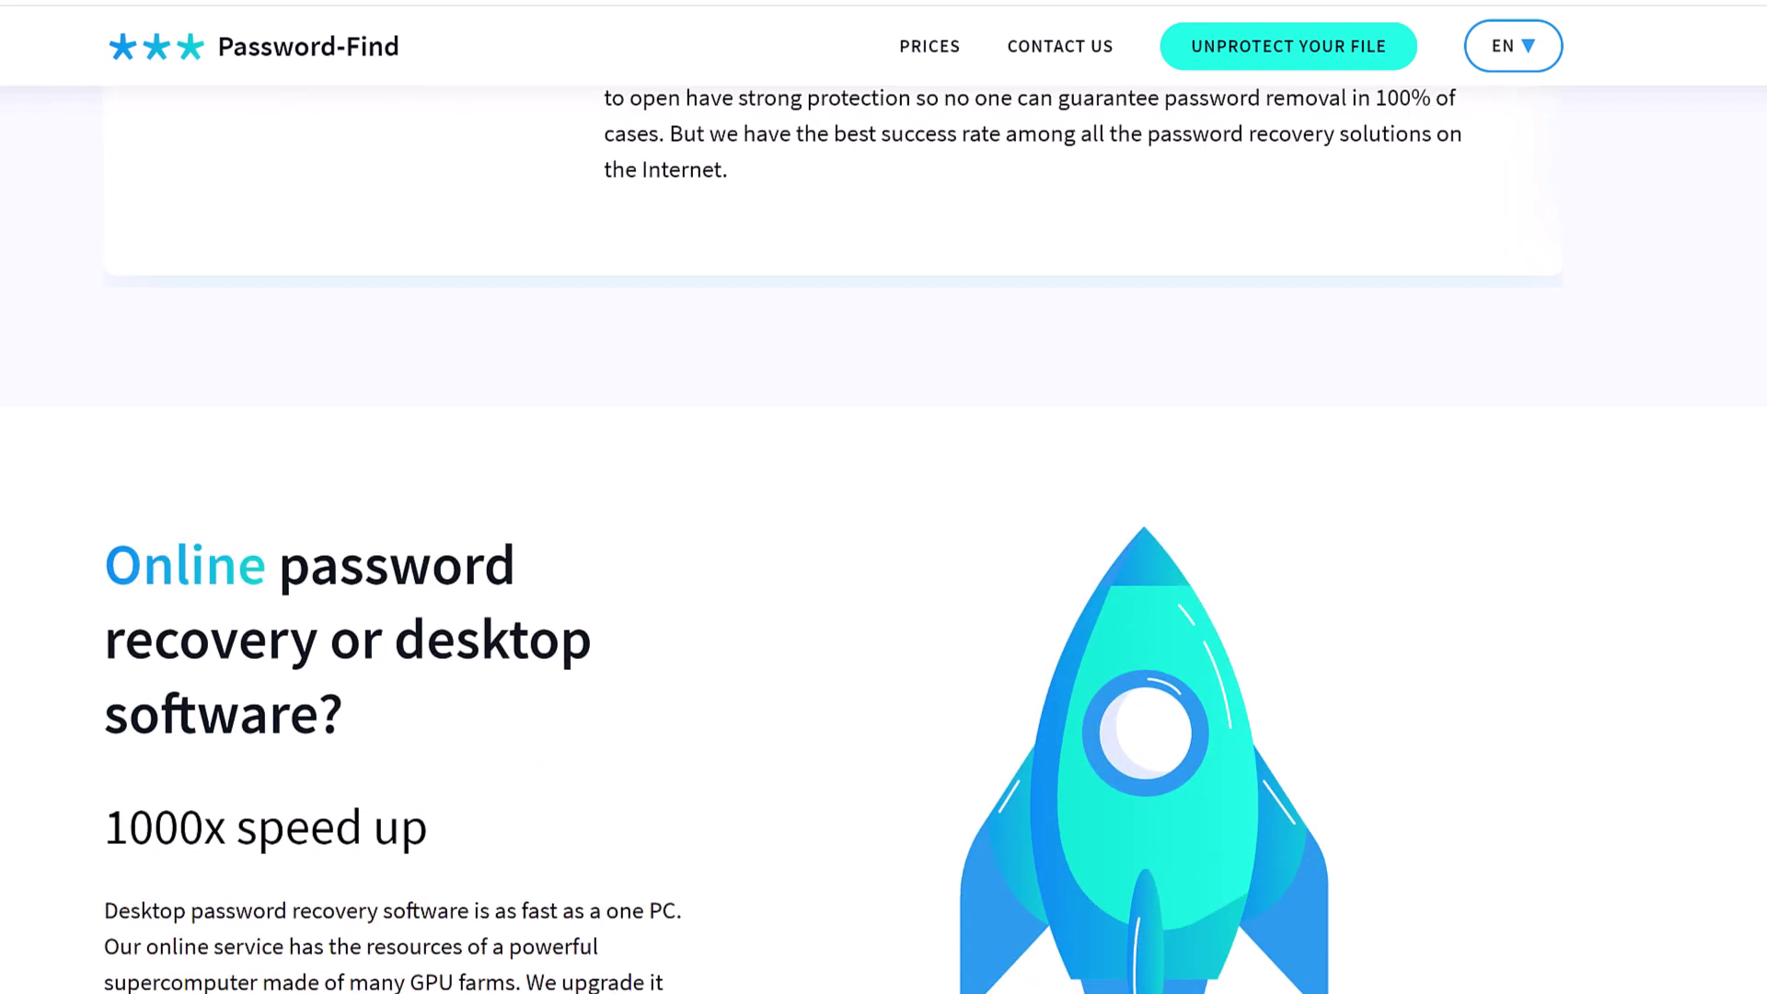
scroll(883, 515, down, 15)
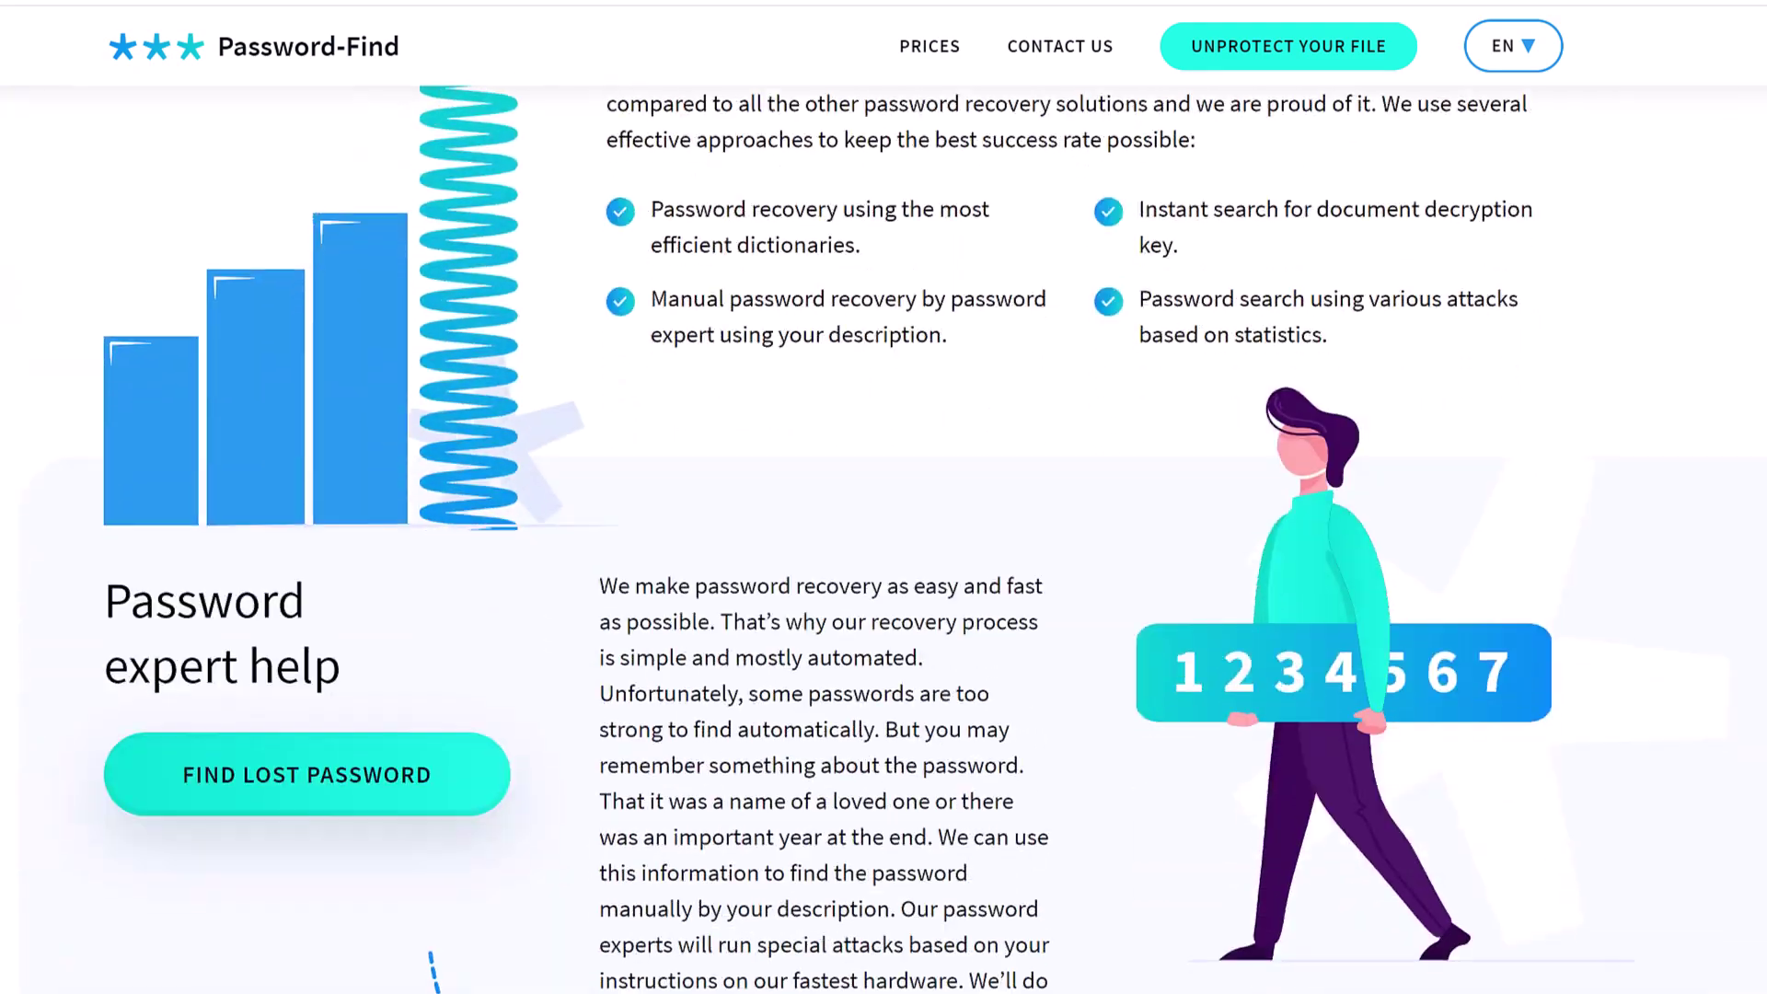
scroll(883, 515, down, 8)
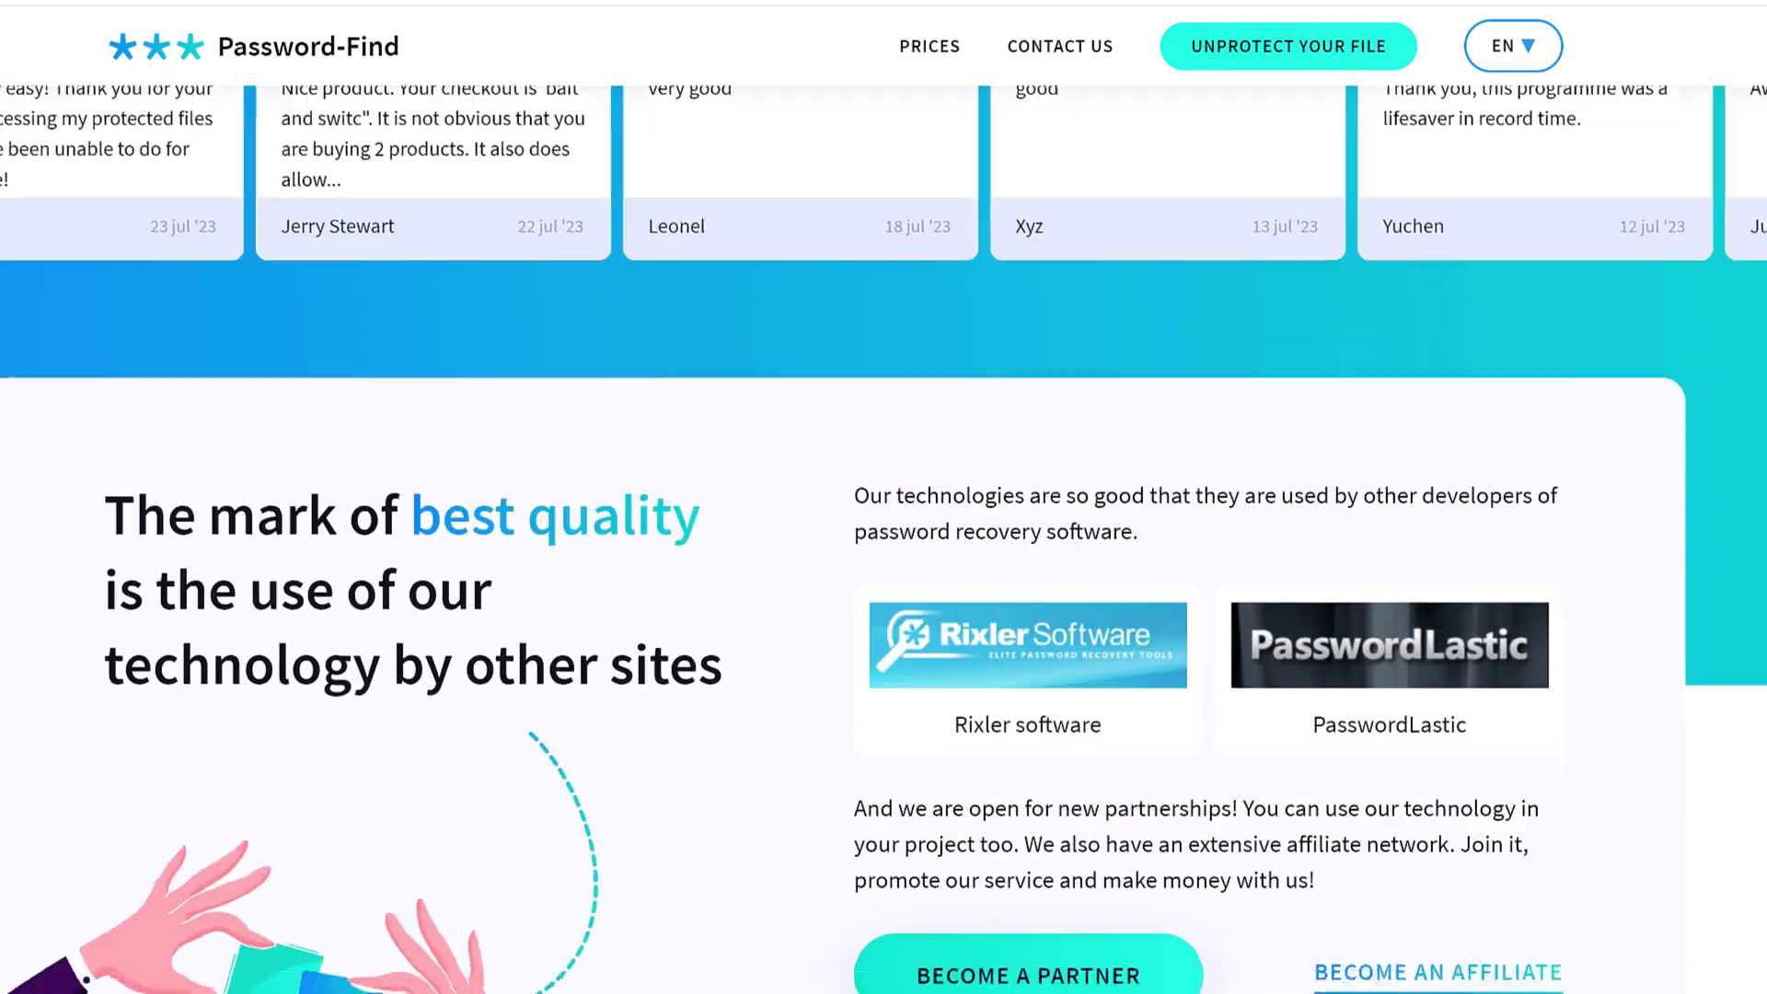
scroll(884, 515, down, 10)
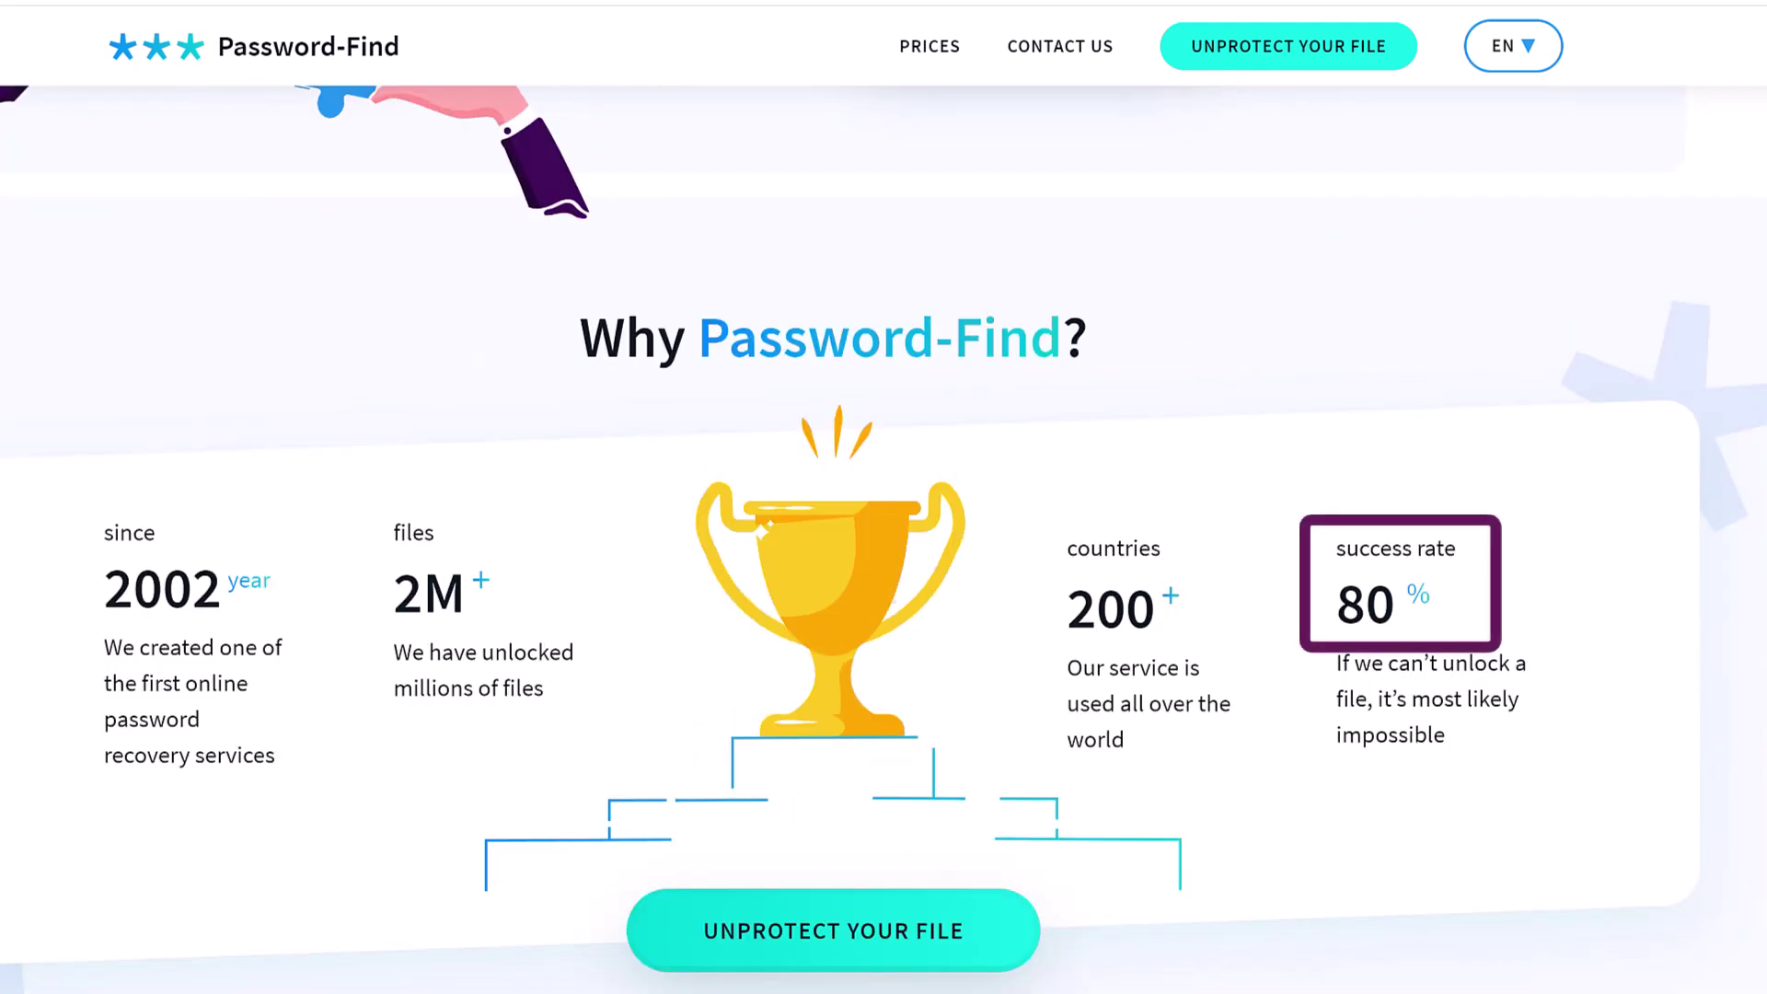